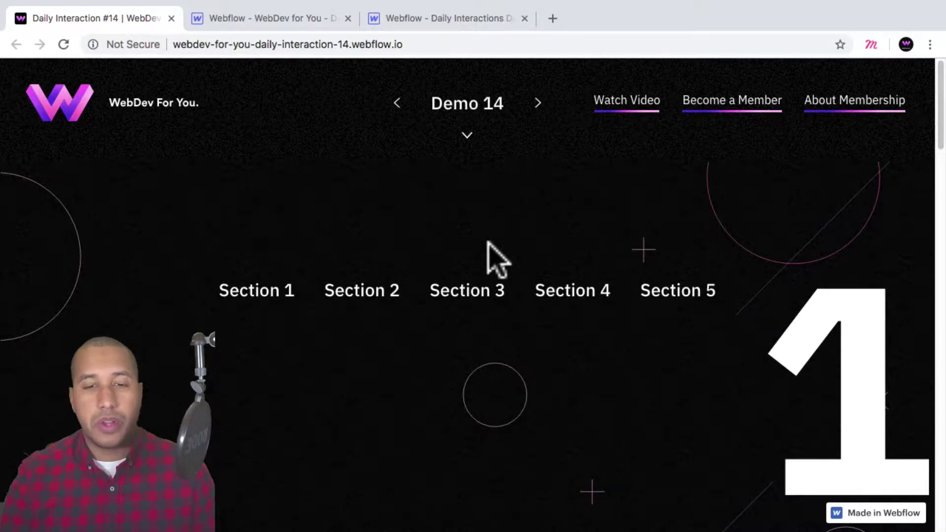
Step: Test the Section 1 to Section 5 links on the Demo 14 page, examining how each one scrolls to its section
{"action": "left_click", "coordinate": [348, 295]}
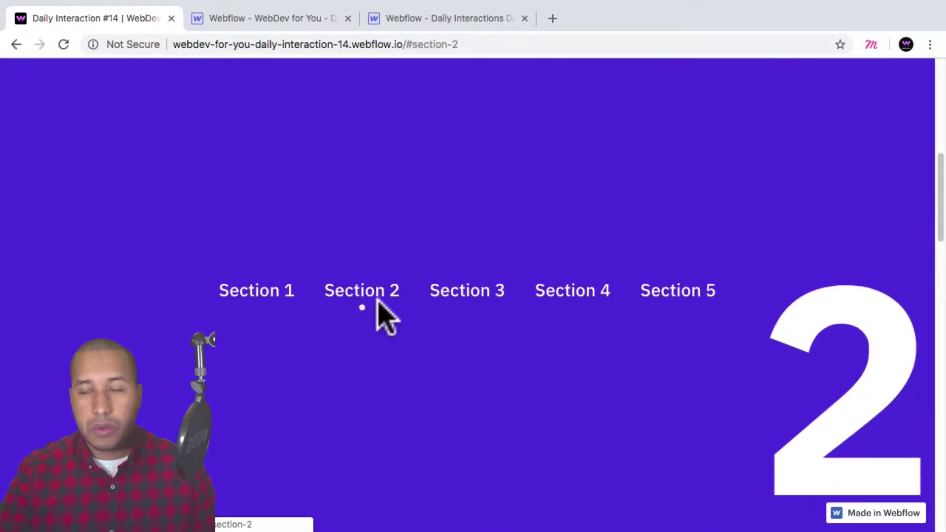
{"action": "left_click", "coordinate": [461, 301]}
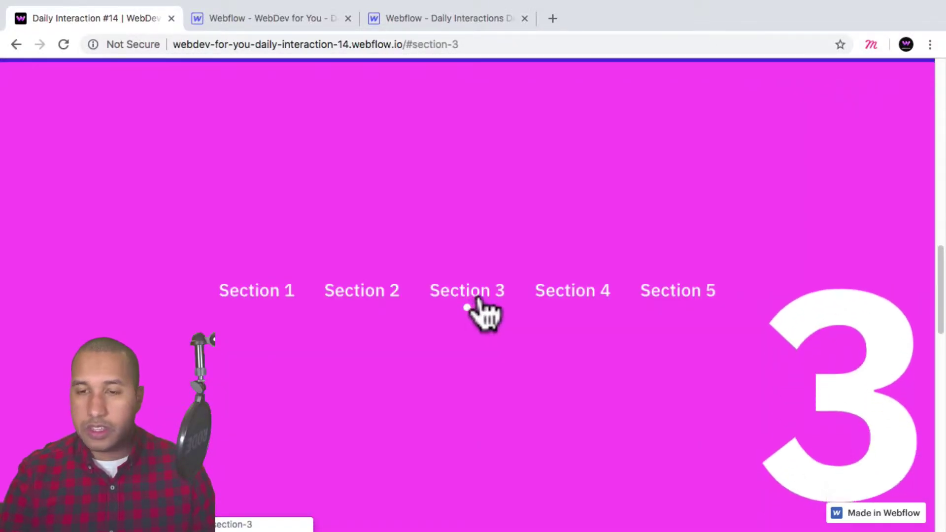
{"action": "left_click", "coordinate": [576, 298]}
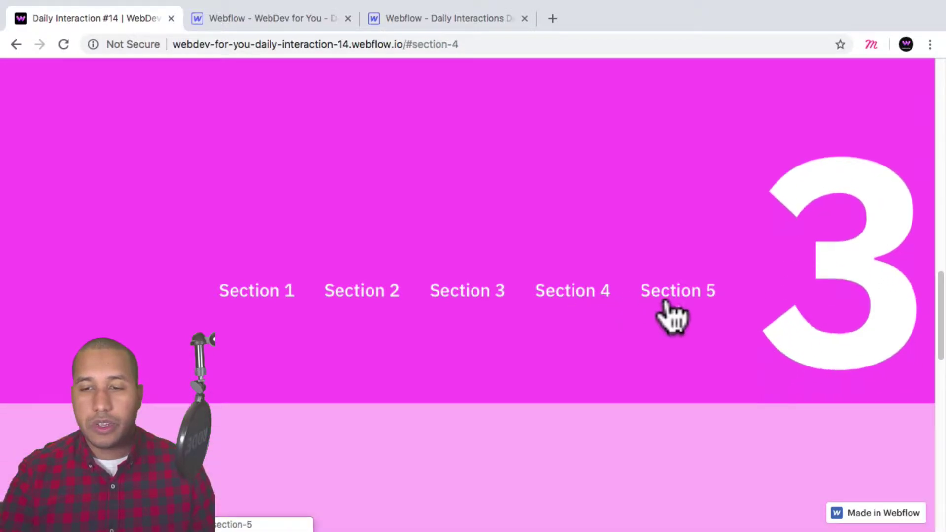
{"action": "left_click", "coordinate": [676, 296]}
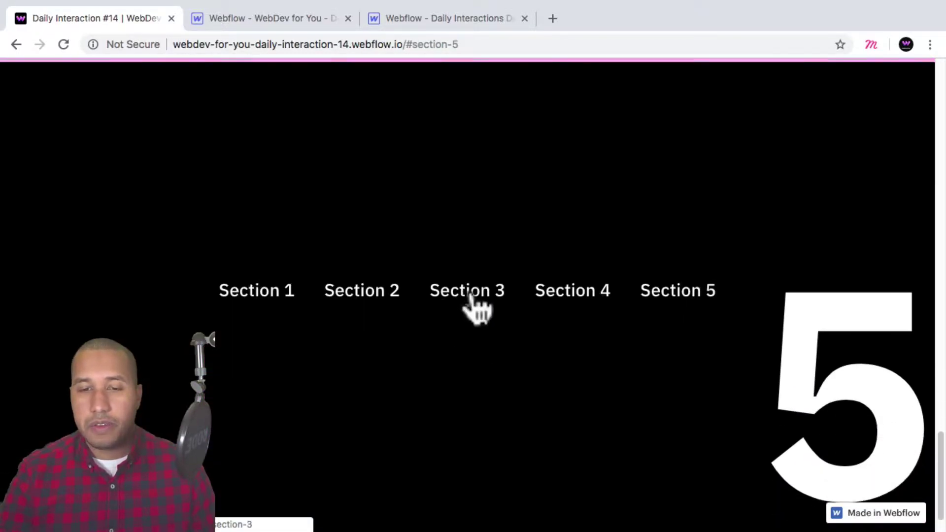
{"action": "left_click", "coordinate": [466, 307]}
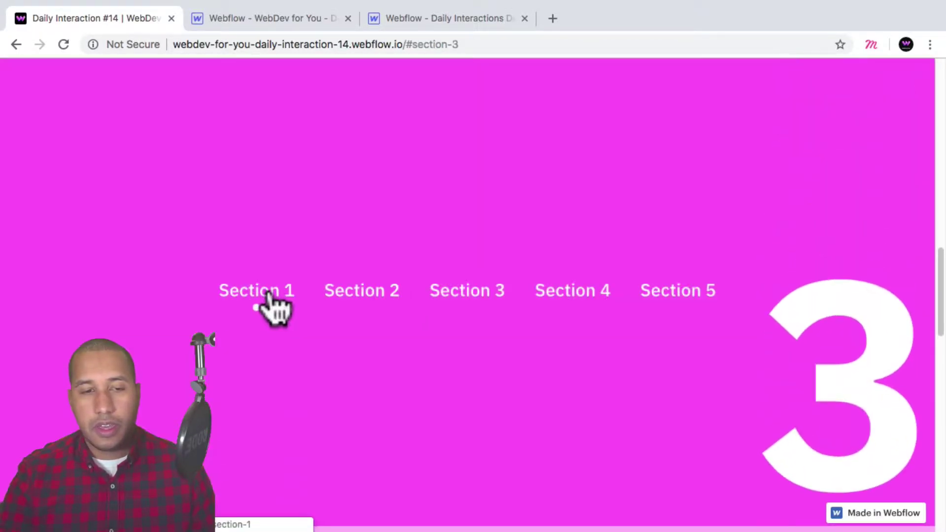
{"action": "left_click", "coordinate": [268, 300]}
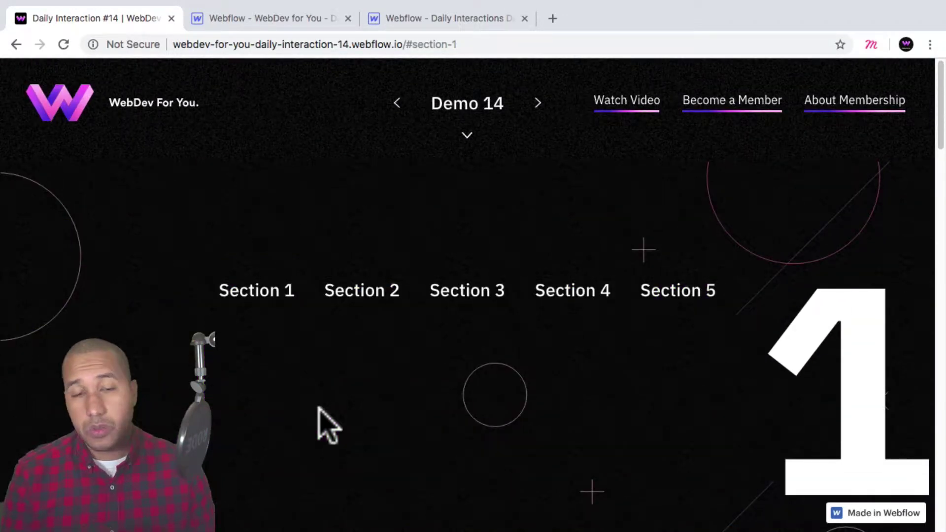
{"action": "left_click", "coordinate": [474, 298]}
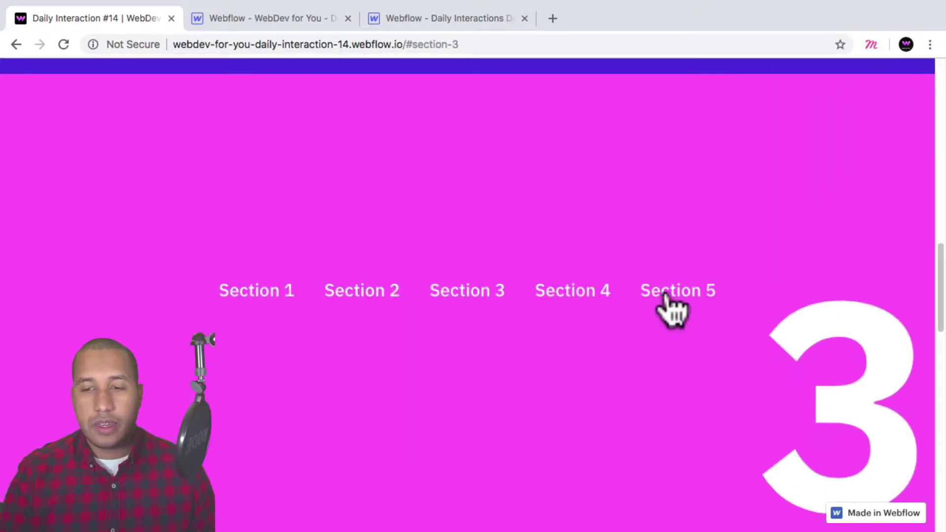
{"action": "left_click", "coordinate": [668, 299]}
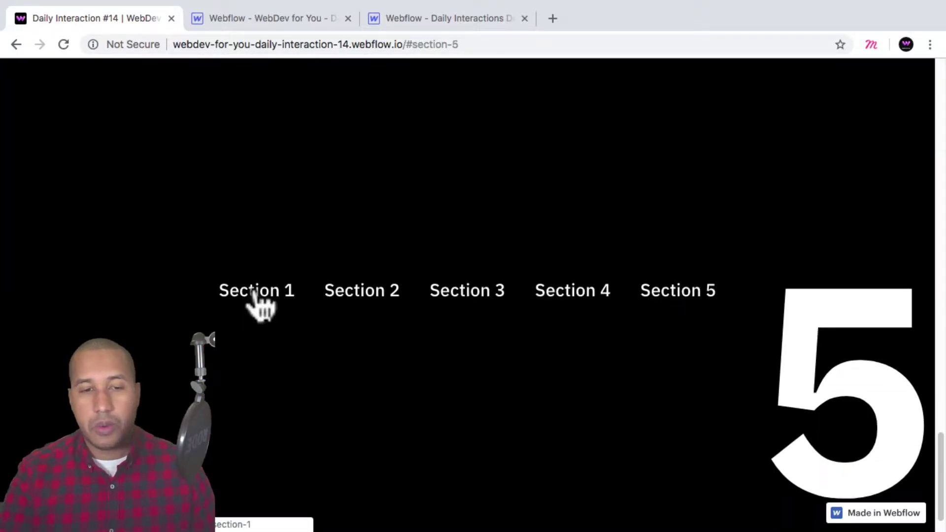
{"action": "left_click", "coordinate": [254, 295]}
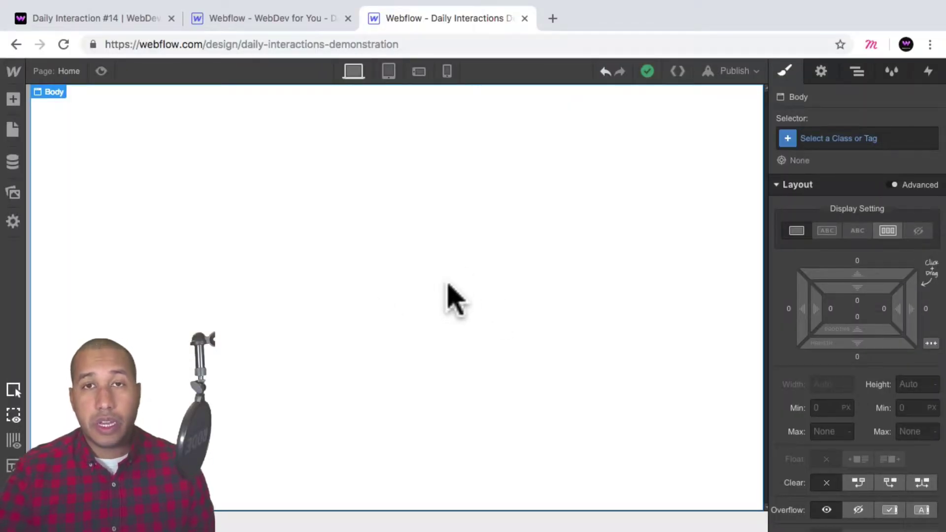
Step: Create the class d-14-body and assign it to the Body element of the Home page in the Webflow Designer
{"action": "left_click", "coordinate": [844, 140]}
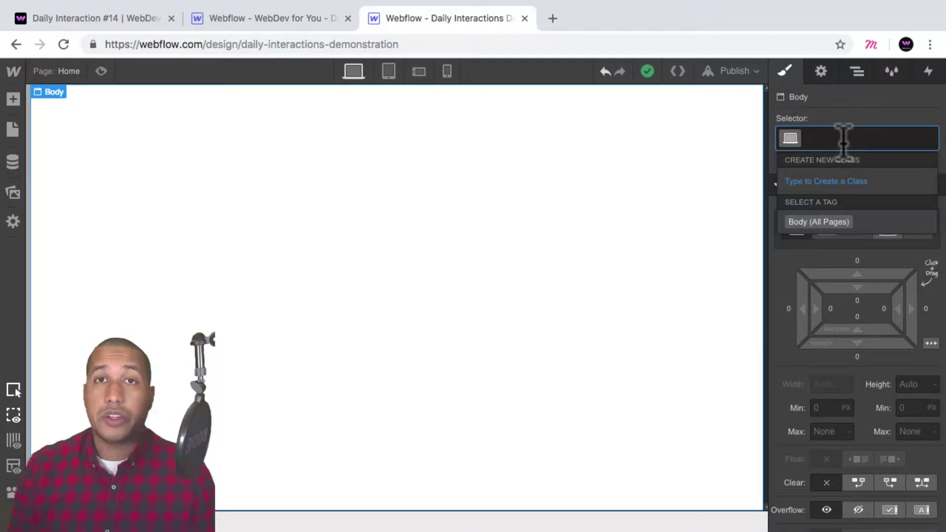
{"action": "type", "text": "d-"}
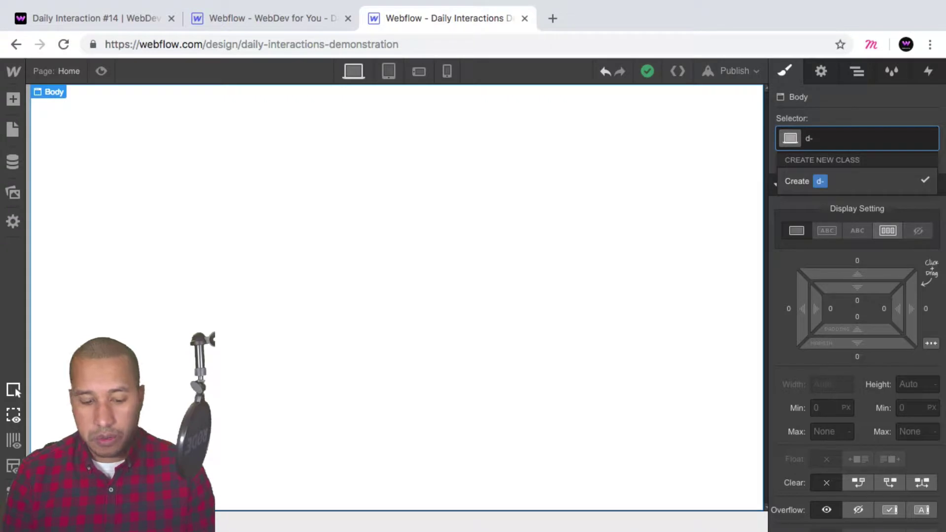
{"action": "type", "text": "14-body"}
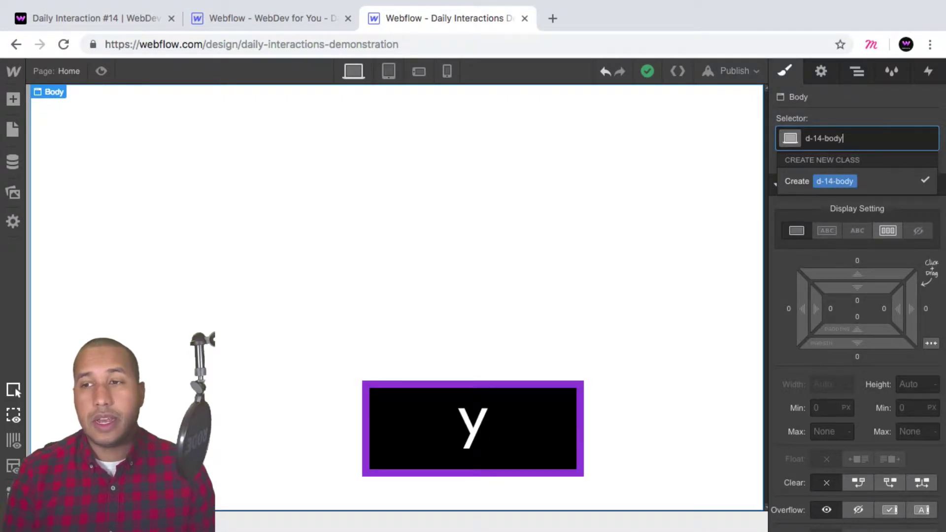
{"action": "key", "text": "Return"}
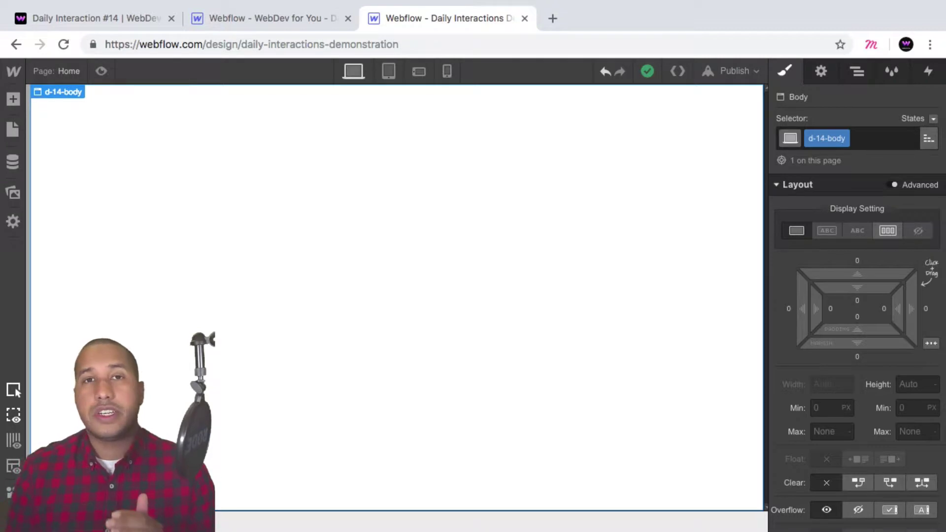
Step: Add a Navbar component to the empty page body
{"action": "left_click", "coordinate": [14, 100]}
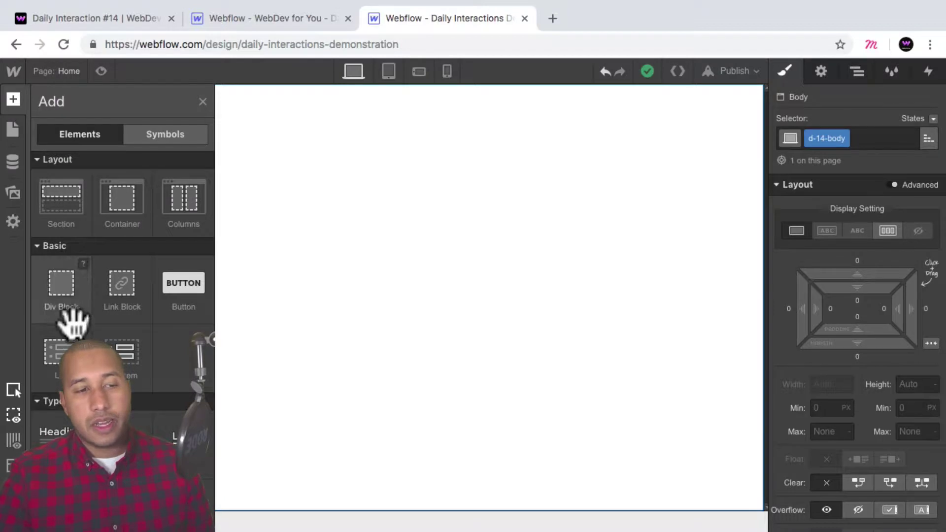
{"action": "scroll", "coordinate": [70, 321], "scroll_direction": "down", "scroll_amount": 4}
{"action": "scroll", "coordinate": [102, 326], "scroll_direction": "down", "scroll_amount": 5}
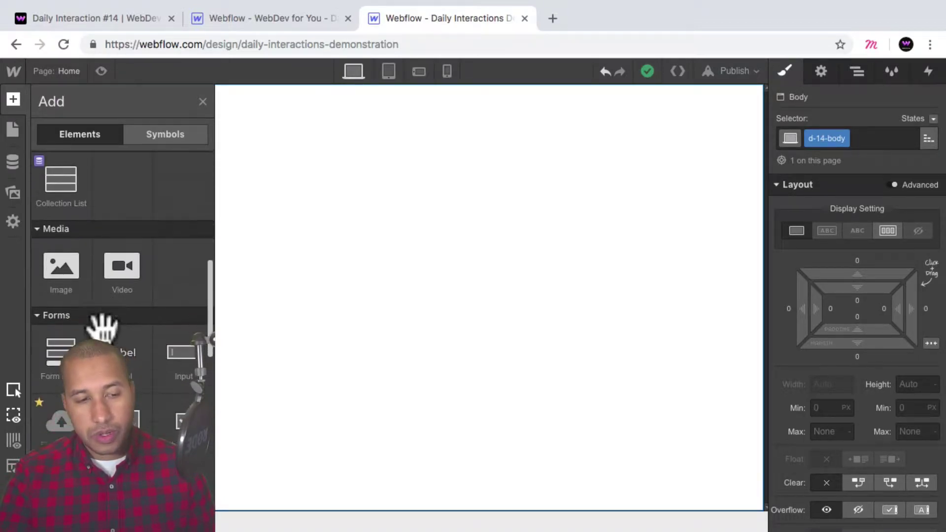
{"action": "scroll", "coordinate": [90, 324], "scroll_direction": "down", "scroll_amount": 7}
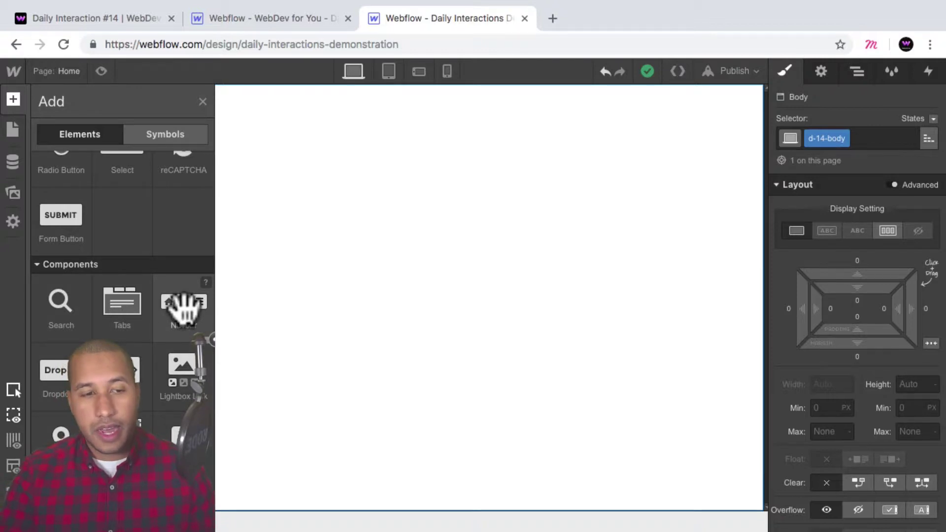
{"action": "left_click_drag", "start_coordinate": [184, 308], "coordinate": [313, 338]}
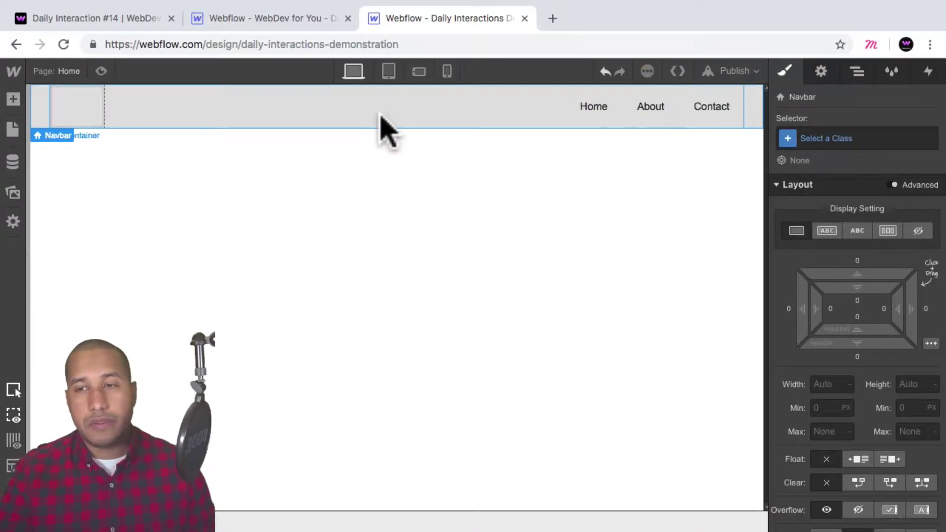
Step: Create the class d-14-navbar for the navbar
{"action": "left_click", "coordinate": [832, 138]}
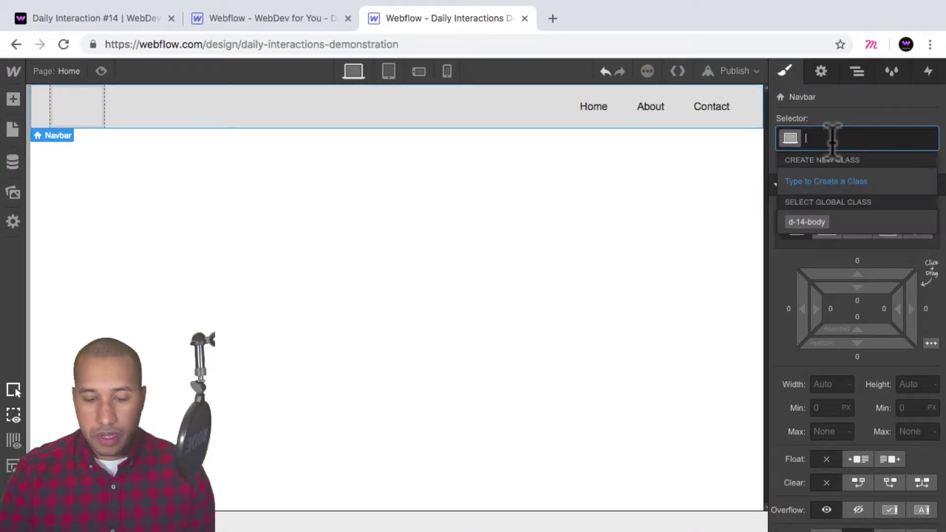
{"action": "type", "text": "d-14-"}
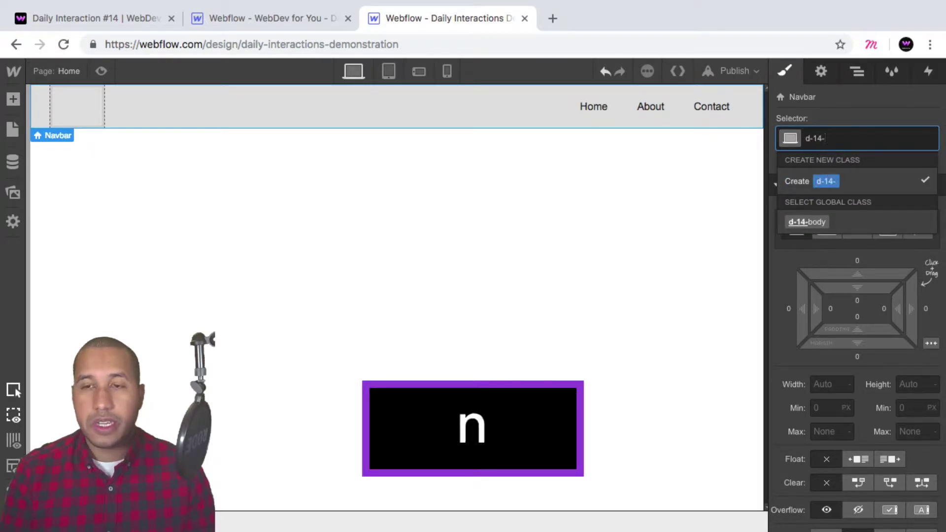
{"action": "type", "text": "navbar"}
{"action": "key", "text": "Return"}
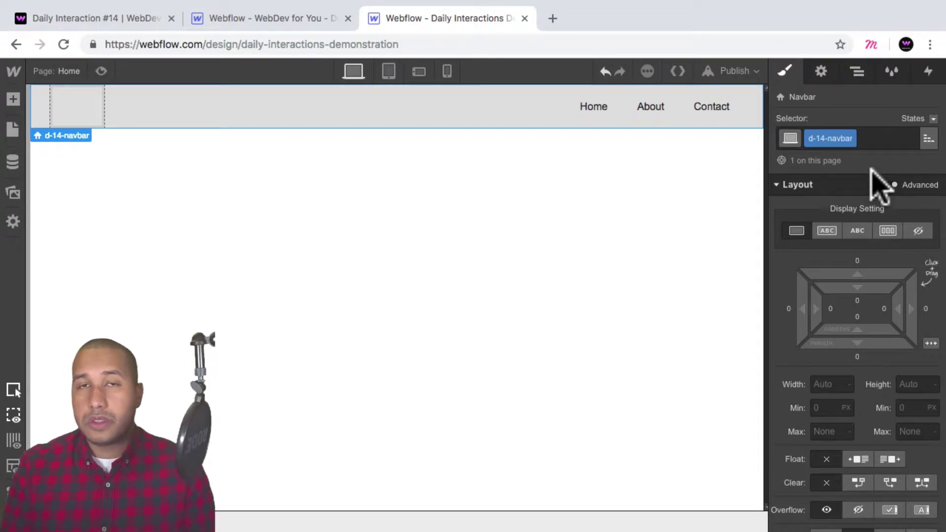
Step: Set the navbar's position to fixed and anchor it with the Top preset
{"action": "scroll", "coordinate": [882, 264], "scroll_direction": "down", "scroll_amount": 1}
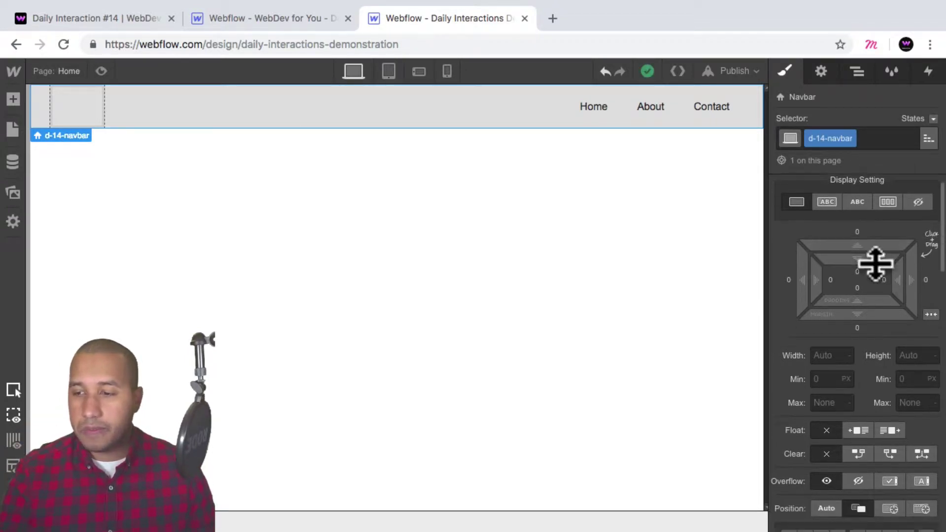
{"action": "scroll", "coordinate": [875, 264], "scroll_direction": "down", "scroll_amount": 5}
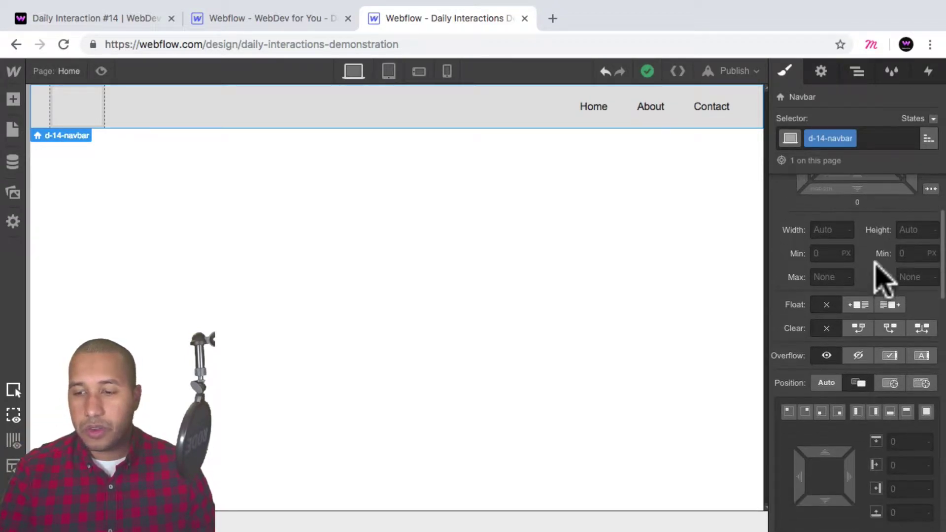
{"action": "scroll", "coordinate": [877, 278], "scroll_direction": "up", "scroll_amount": 2}
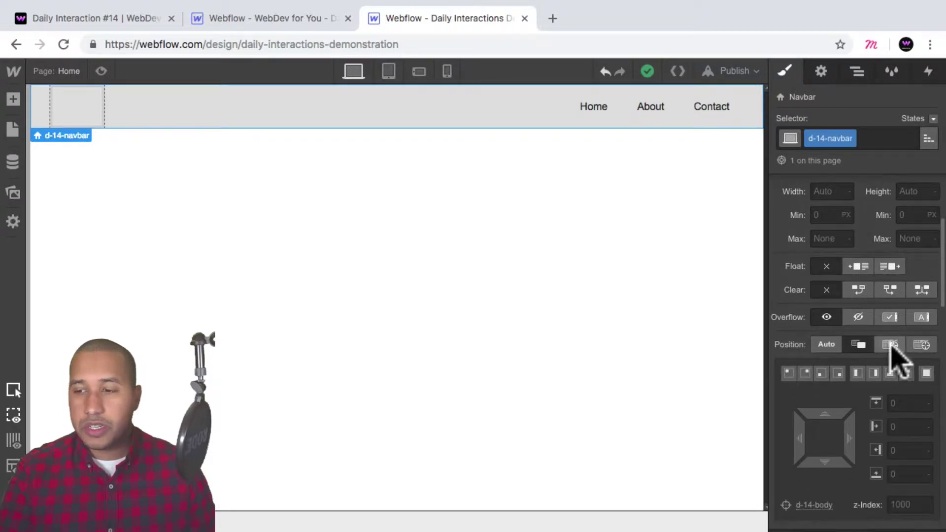
{"action": "left_click", "coordinate": [922, 344]}
{"action": "left_click", "coordinate": [923, 345]}
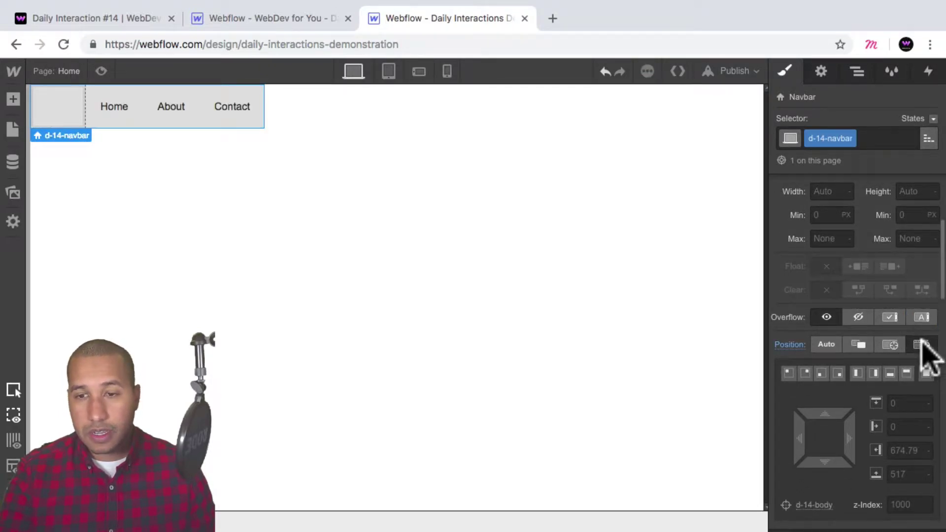
{"action": "scroll", "coordinate": [920, 357], "scroll_direction": "down", "scroll_amount": 1}
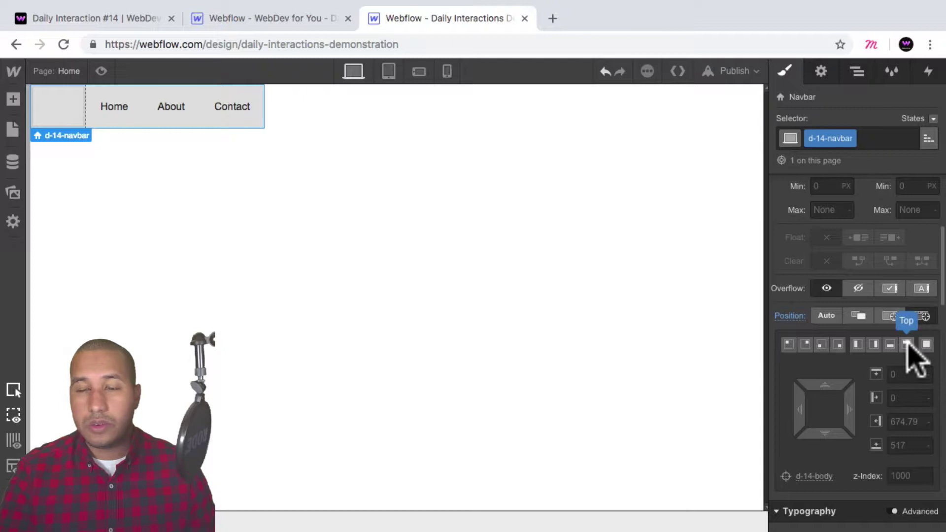
{"action": "left_click", "coordinate": [908, 345]}
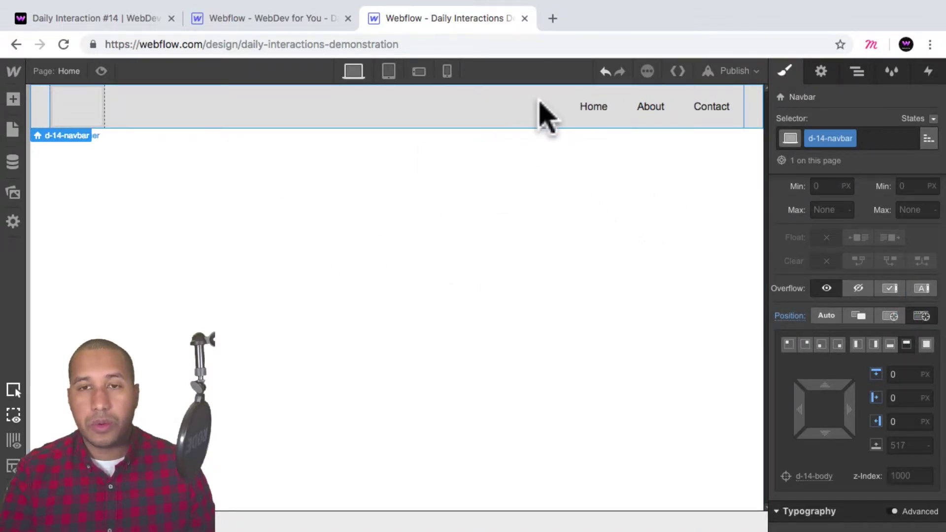
Step: Add a Section element to the page body, alongside the navbar rather than inside it
{"action": "left_click", "coordinate": [562, 194]}
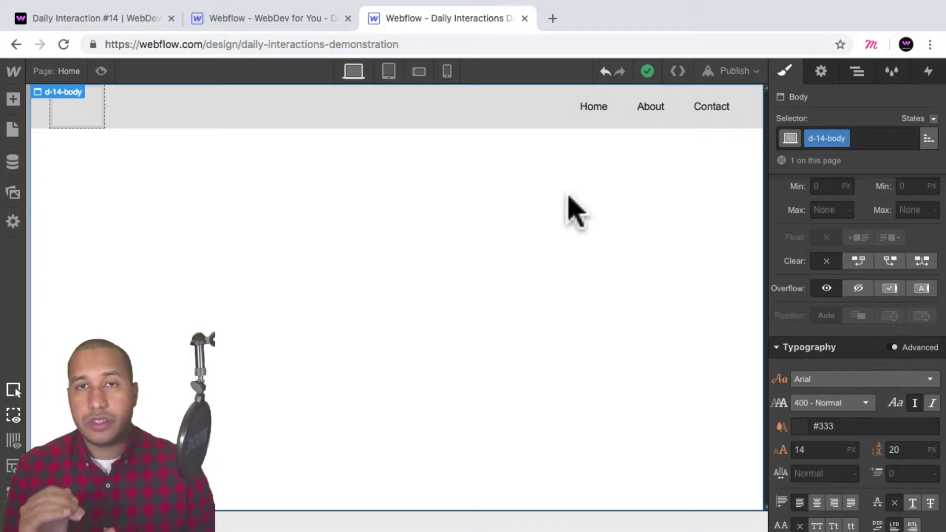
{"action": "left_click", "coordinate": [855, 73]}
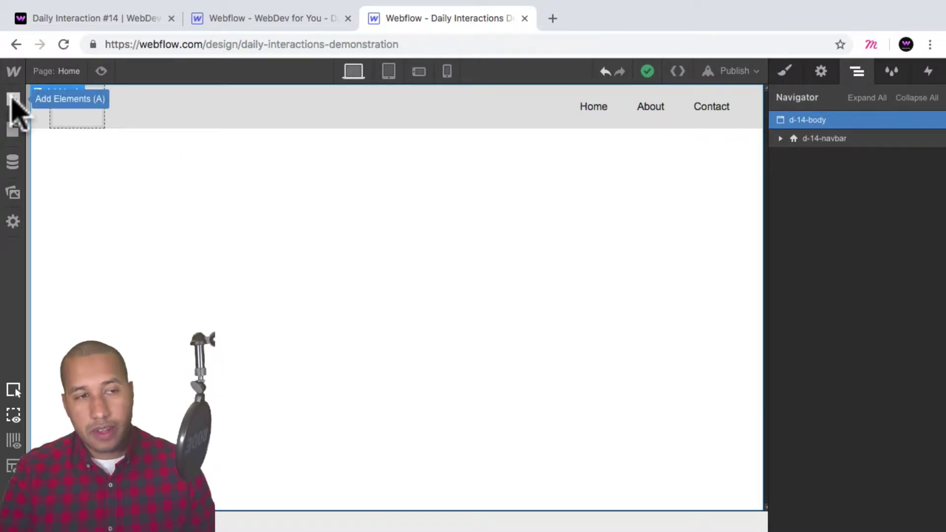
{"action": "left_click", "coordinate": [13, 100]}
{"action": "left_click_drag", "start_coordinate": [59, 194], "coordinate": [64, 219]}
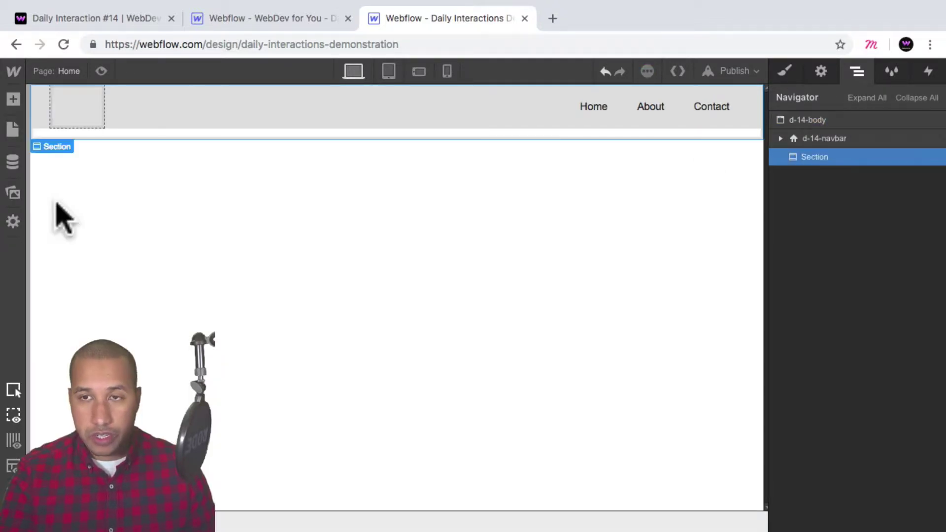
Step: Give the new section the class d-14-section-1 and set its height to 100 VH
{"action": "left_click", "coordinate": [785, 72]}
{"action": "left_click", "coordinate": [830, 140]}
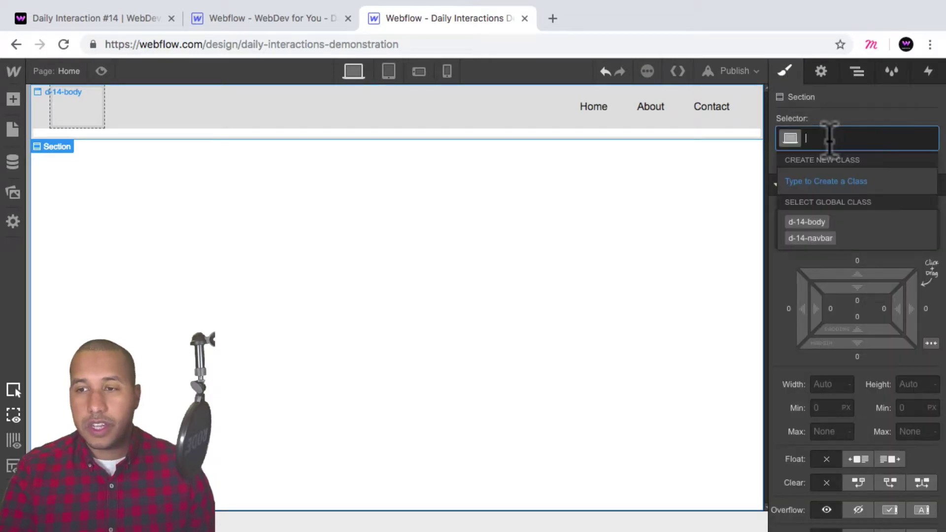
{"action": "type", "text": "d"}
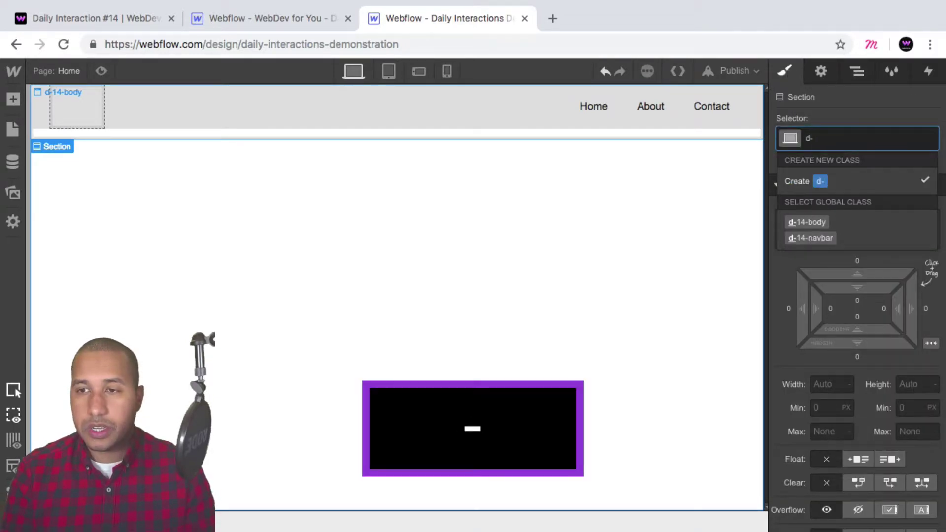
{"action": "type", "text": "-14-section"}
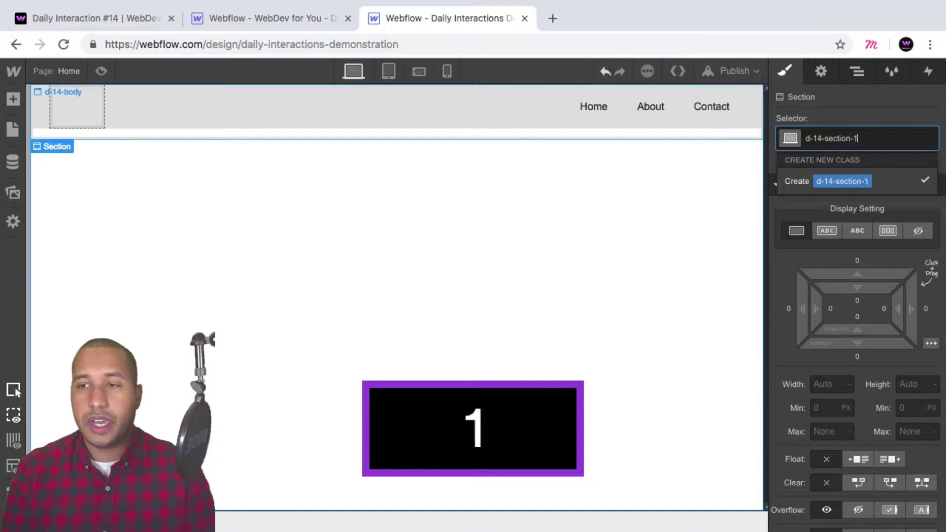
{"action": "type", "text": "-1"}
{"action": "key", "text": "Return"}
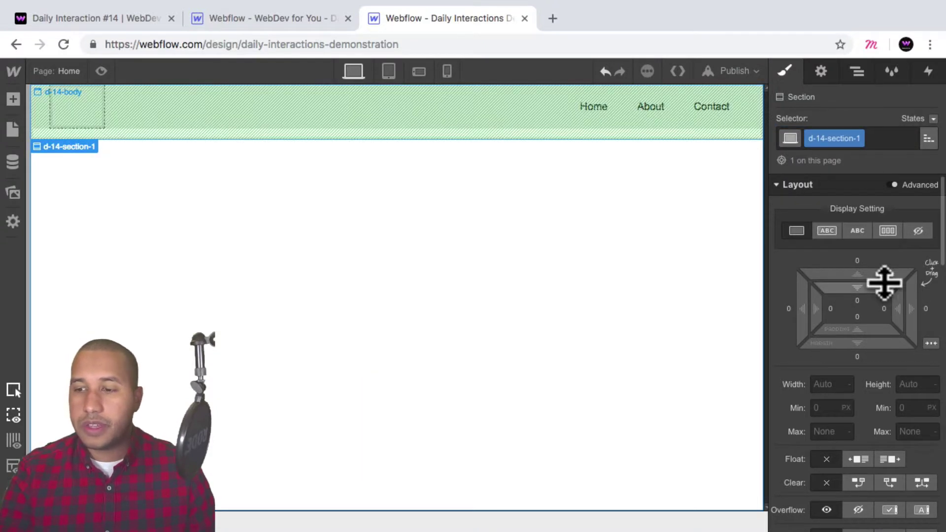
{"action": "type", "text": "100vh"}
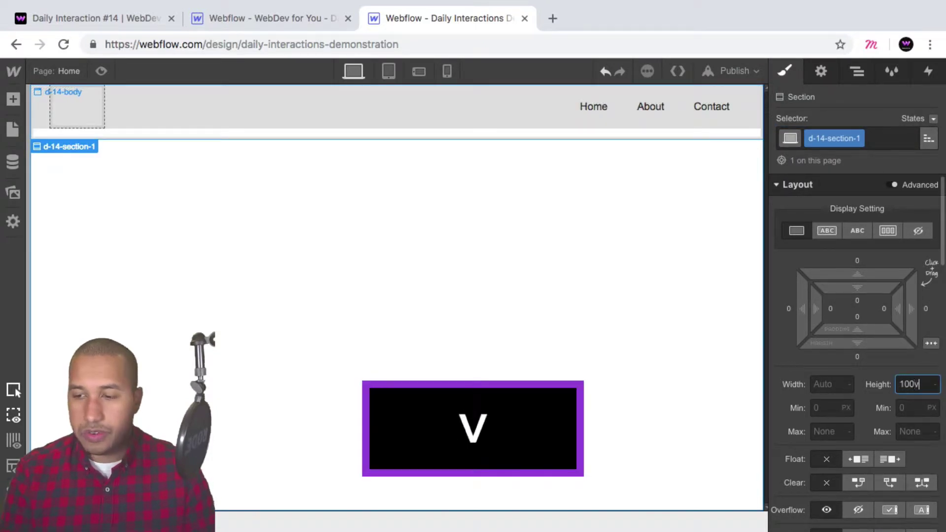
{"action": "key", "text": "Return"}
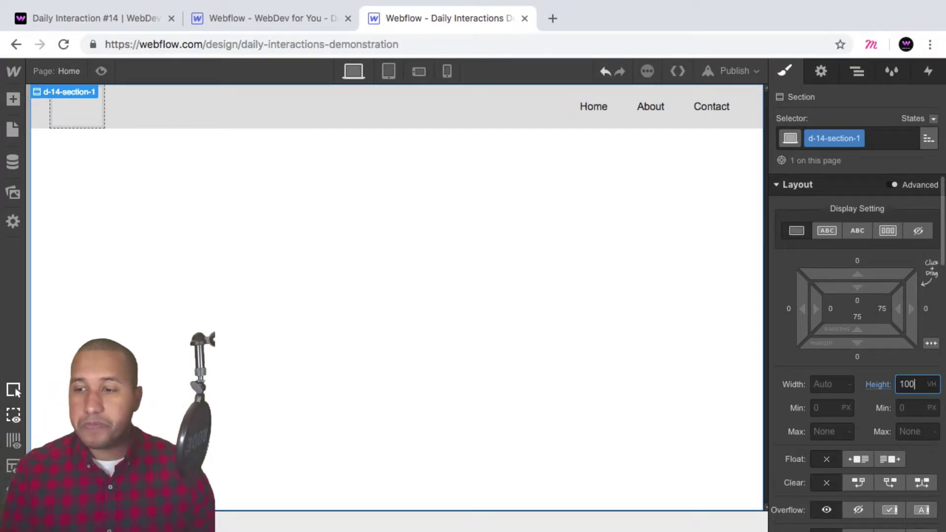
Step: Set the background color of d-14-section-1 to black
{"action": "scroll", "coordinate": [887, 328], "scroll_direction": "down", "scroll_amount": 4}
{"action": "scroll", "coordinate": [867, 318], "scroll_direction": "down", "scroll_amount": 10}
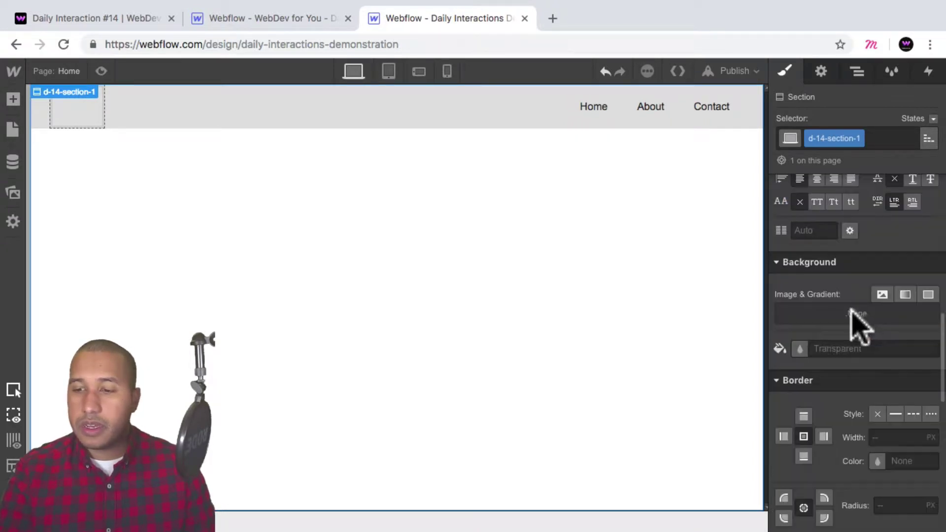
{"action": "left_click", "coordinate": [800, 339]}
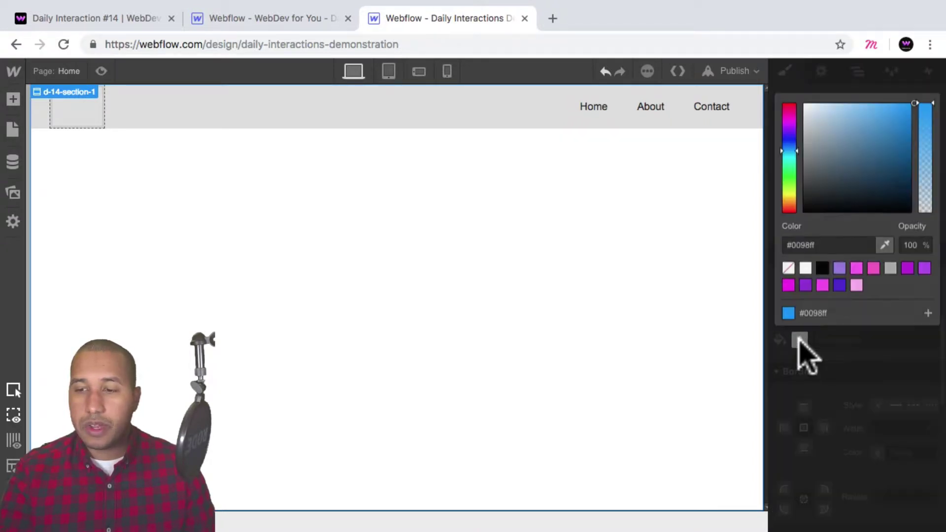
{"action": "left_click", "coordinate": [822, 268]}
{"action": "left_click", "coordinate": [857, 375]}
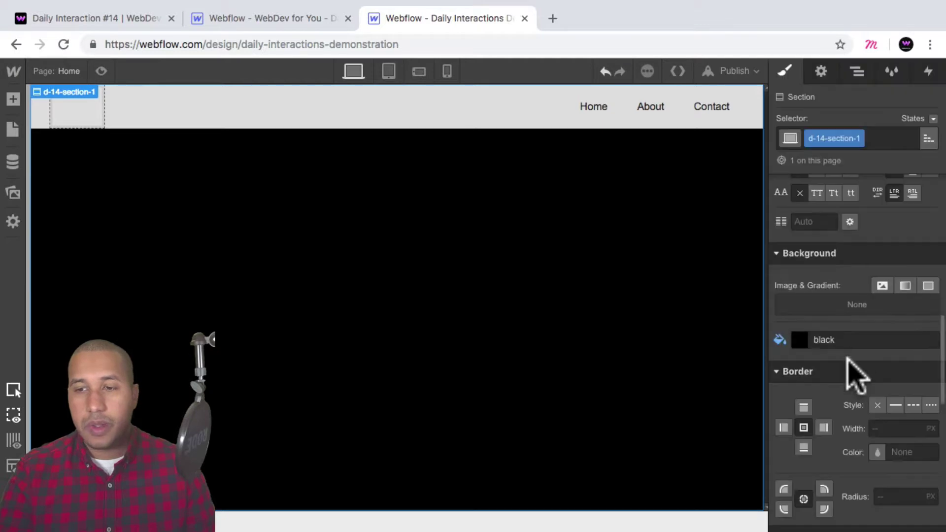
{"action": "scroll", "coordinate": [853, 371], "scroll_direction": "up", "scroll_amount": 4}
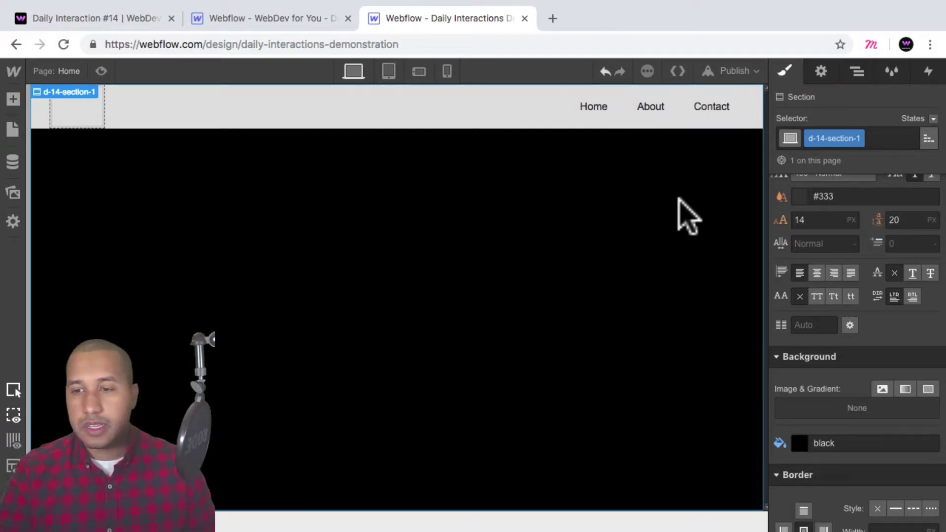
Step: Add a second Section element to the page body and give it the class d-14-section-2
{"action": "left_click", "coordinate": [858, 72]}
{"action": "left_click", "coordinate": [827, 120]}
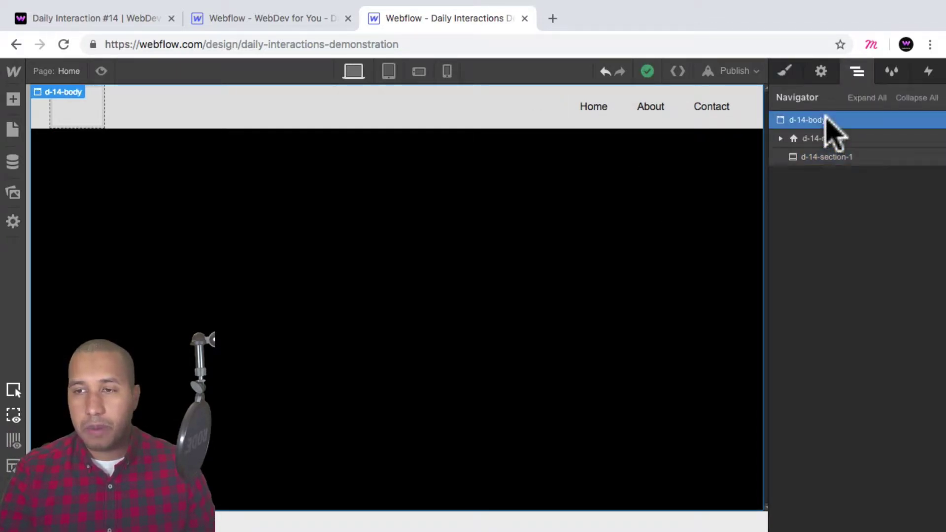
{"action": "left_click", "coordinate": [8, 99]}
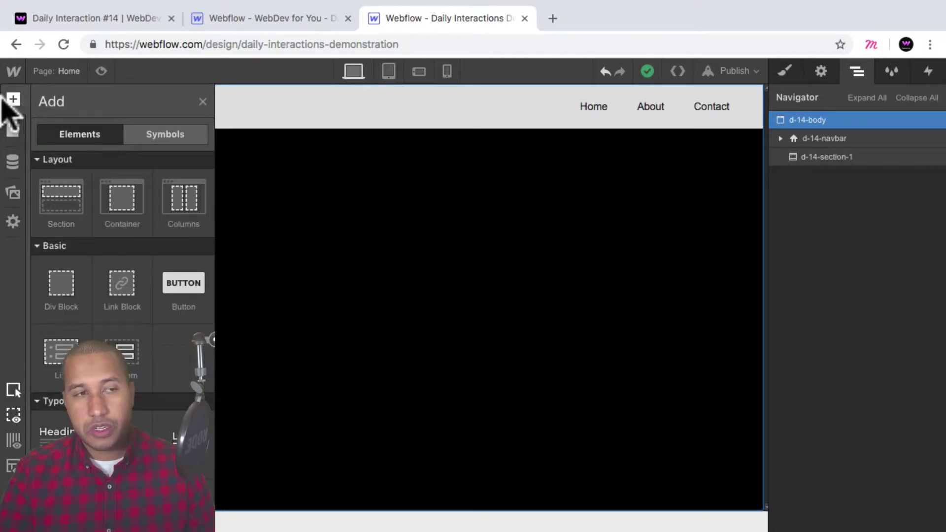
{"action": "left_click", "coordinate": [71, 199]}
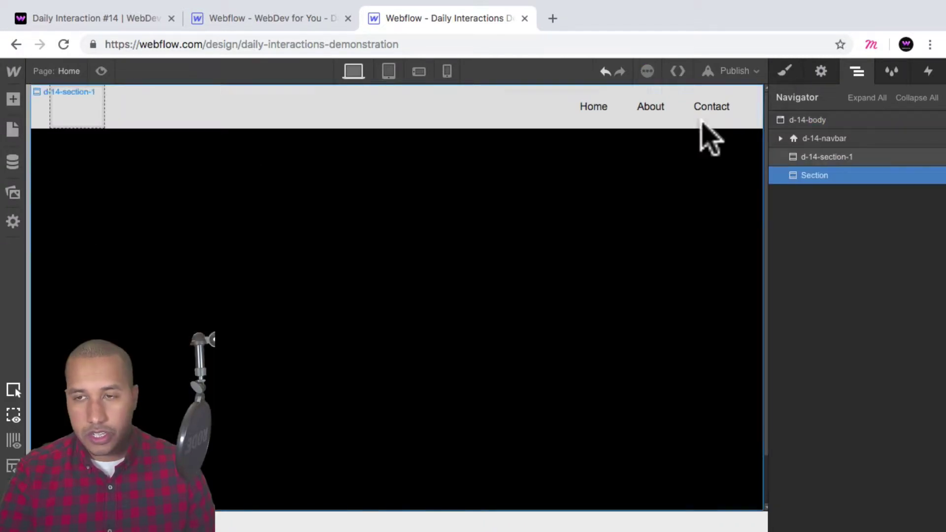
{"action": "left_click", "coordinate": [784, 70]}
{"action": "left_click", "coordinate": [820, 139]}
{"action": "type", "text": "d-1"}
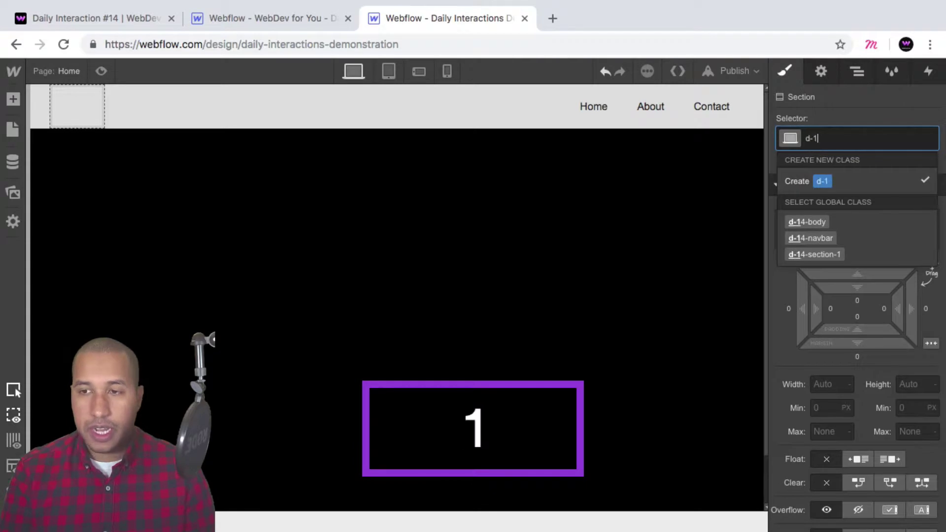
{"action": "type", "text": "4-se"}
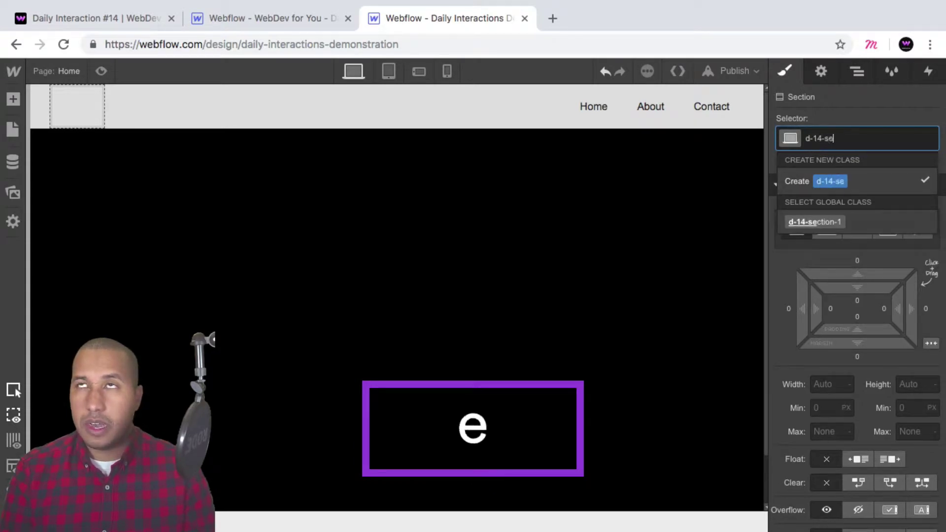
{"action": "type", "text": "ction-2"}
{"action": "key", "text": "Return"}
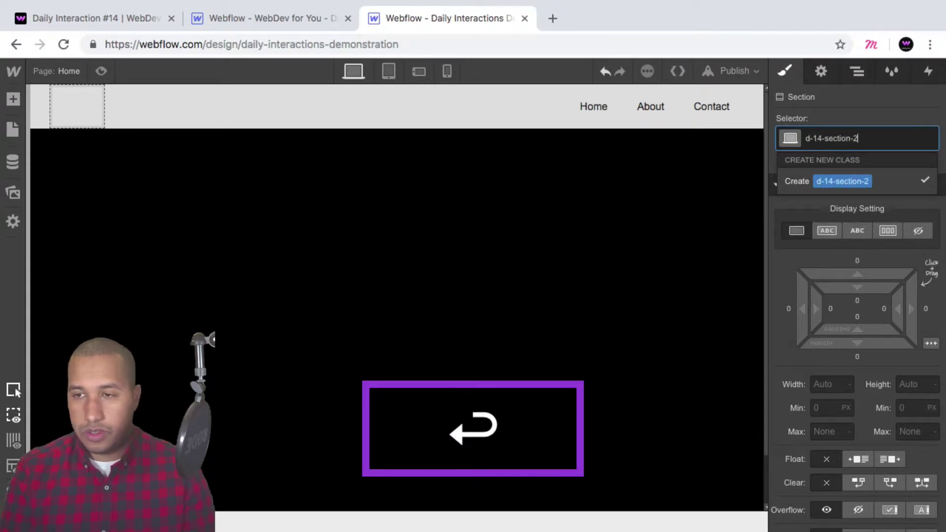
Step: Set the height of d-14-section-2 to 100 VH and its background color to the pink swatch #ff47f9
{"action": "scroll", "coordinate": [904, 359], "scroll_direction": "down", "scroll_amount": 2}
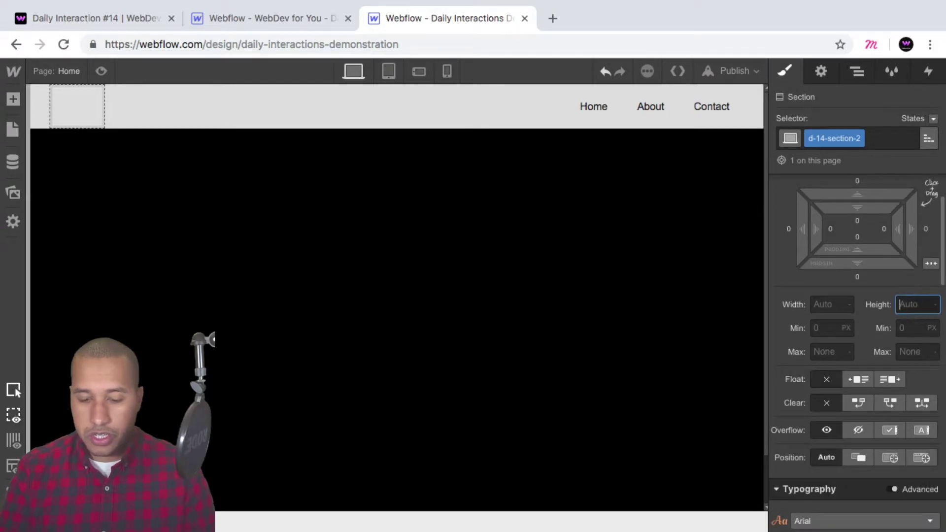
{"action": "type", "text": "100vh"}
{"action": "key", "text": "Return"}
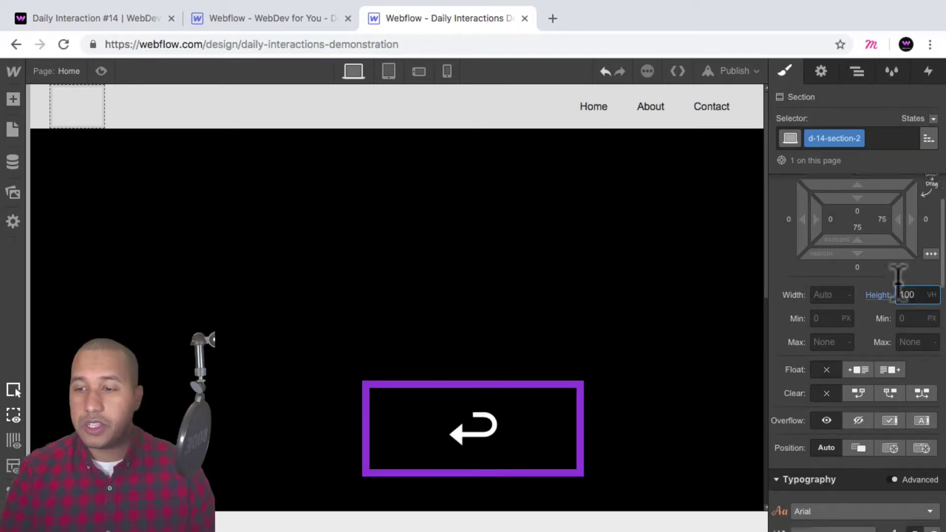
{"action": "scroll", "coordinate": [883, 317], "scroll_direction": "down", "scroll_amount": 6}
{"action": "left_click", "coordinate": [802, 282]}
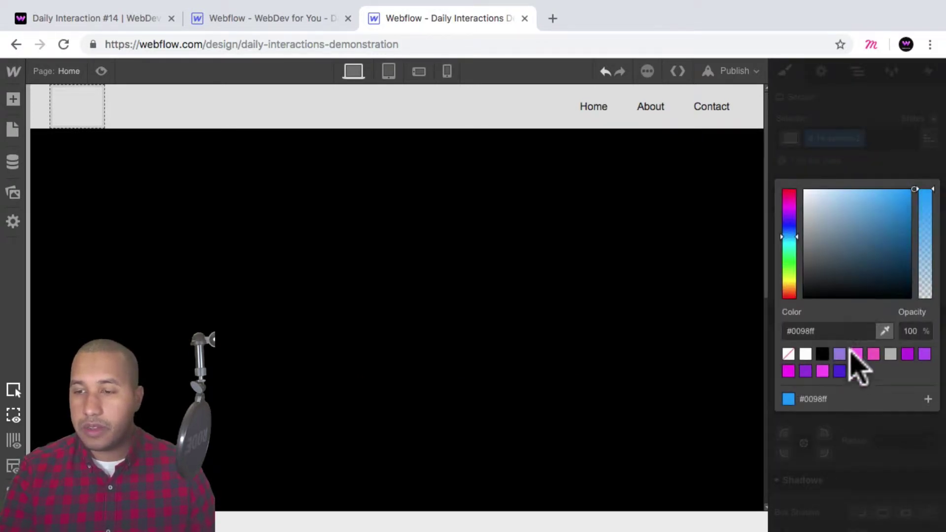
{"action": "left_click", "coordinate": [822, 371]}
{"action": "left_click", "coordinate": [861, 173]}
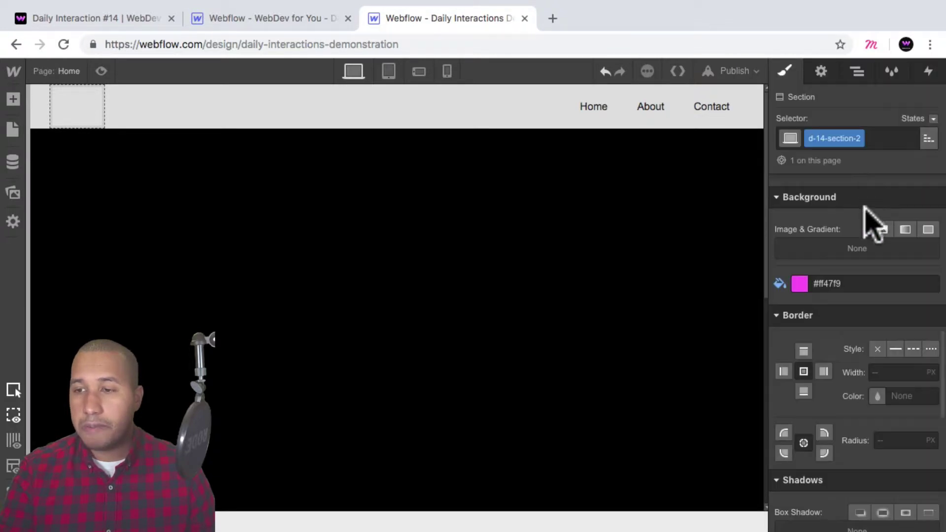
Step: Examine how the first two full-height sections scroll beneath the fixed navbar on the canvas
{"action": "scroll", "coordinate": [866, 222], "scroll_direction": "down", "scroll_amount": 4}
{"action": "scroll", "coordinate": [884, 266], "scroll_direction": "up", "scroll_amount": 5}
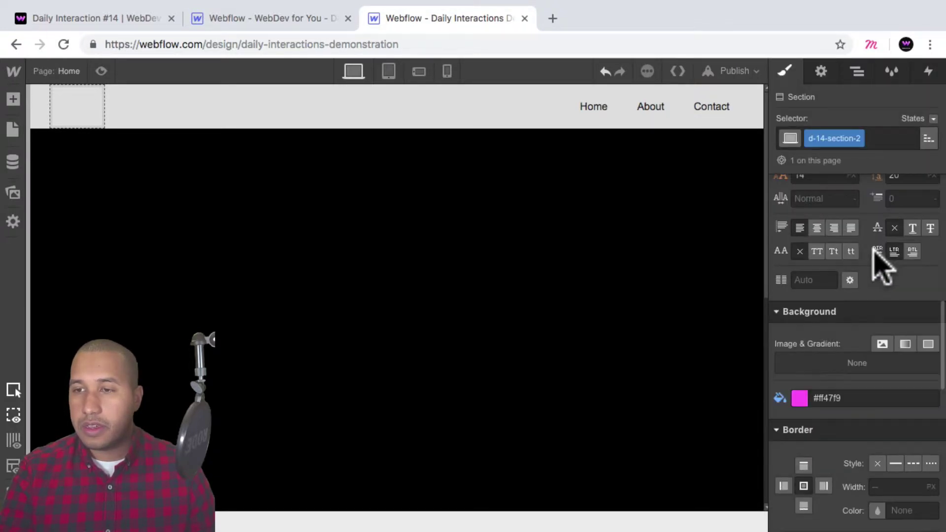
{"action": "scroll", "coordinate": [882, 267], "scroll_direction": "up", "scroll_amount": 3}
{"action": "scroll", "coordinate": [581, 253], "scroll_direction": "down", "scroll_amount": 5}
{"action": "scroll", "coordinate": [581, 253], "scroll_direction": "up", "scroll_amount": 5}
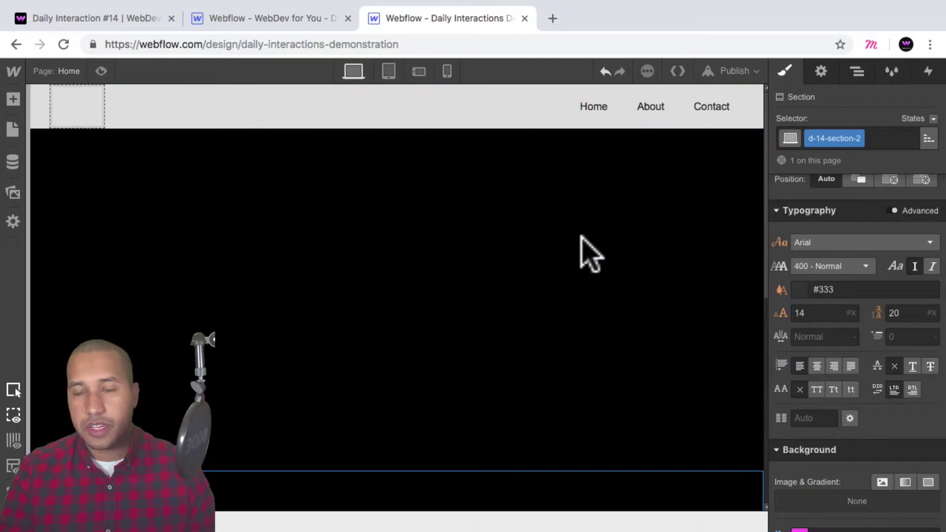
{"action": "scroll", "coordinate": [592, 254], "scroll_direction": "down", "scroll_amount": 5}
{"action": "scroll", "coordinate": [591, 254], "scroll_direction": "up", "scroll_amount": 5}
{"action": "scroll", "coordinate": [577, 235], "scroll_direction": "down", "scroll_amount": 5}
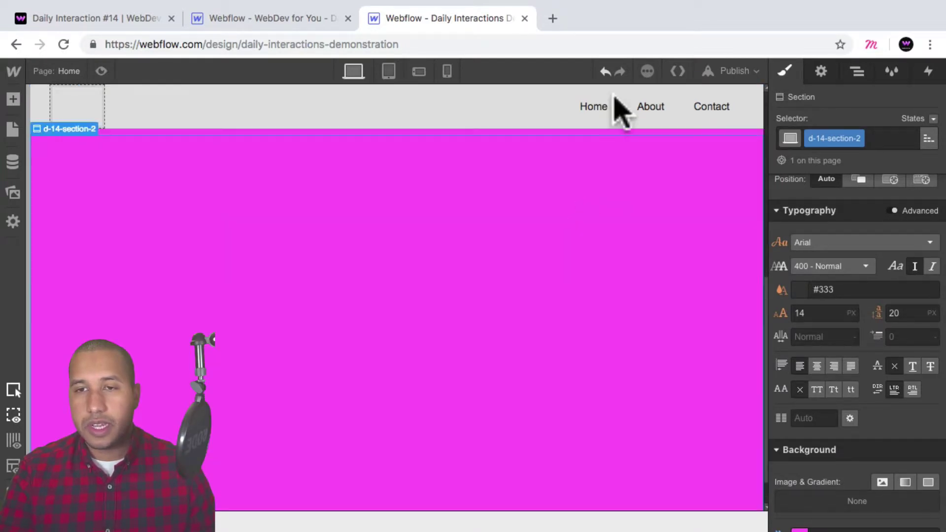
{"action": "scroll", "coordinate": [581, 219], "scroll_direction": "up", "scroll_amount": 5}
{"action": "scroll", "coordinate": [581, 218], "scroll_direction": "down", "scroll_amount": 5}
{"action": "scroll", "coordinate": [580, 220], "scroll_direction": "up", "scroll_amount": 5}
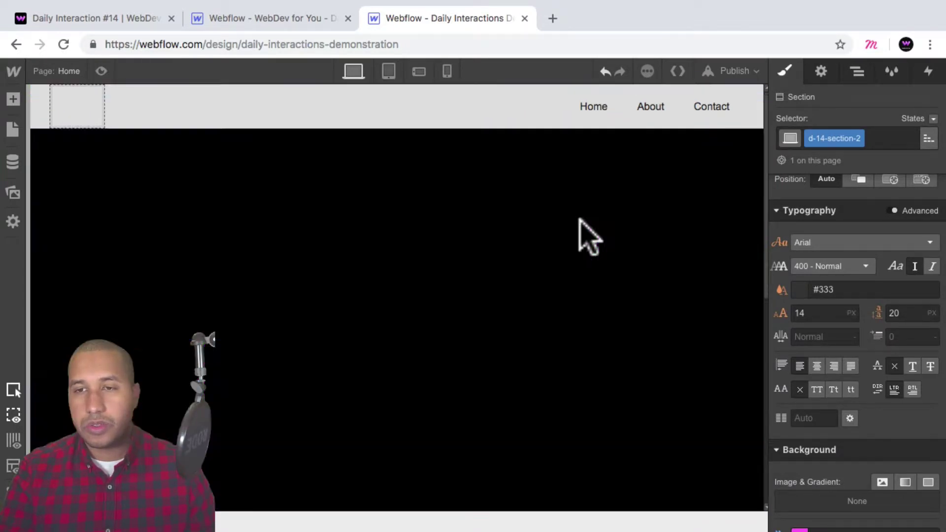
{"action": "scroll", "coordinate": [580, 220], "scroll_direction": "down", "scroll_amount": 5}
{"action": "scroll", "coordinate": [579, 220], "scroll_direction": "up", "scroll_amount": 5}
{"action": "scroll", "coordinate": [580, 220], "scroll_direction": "down", "scroll_amount": 5}
{"action": "scroll", "coordinate": [580, 220], "scroll_direction": "up", "scroll_amount": 5}
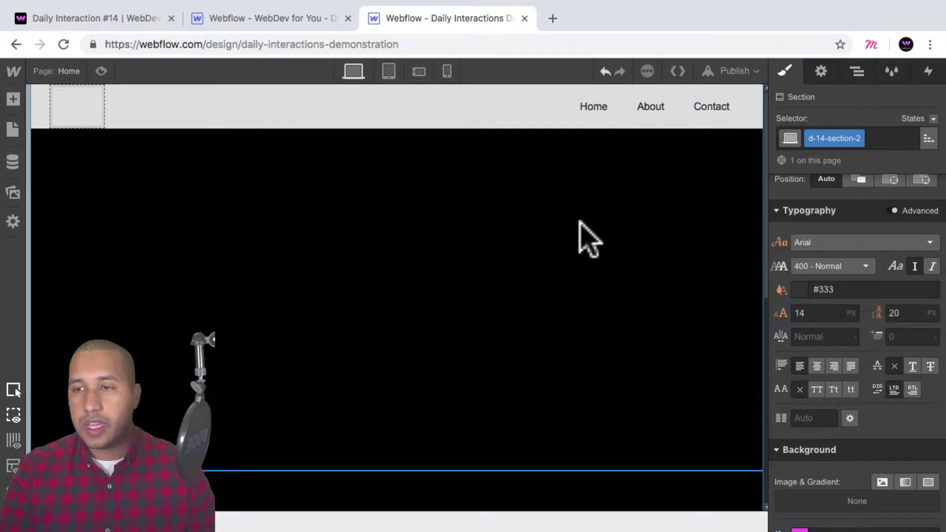
Step: Add a third Section element to the page body and give it the class d-14-section-3
{"action": "left_click", "coordinate": [849, 74]}
{"action": "left_click", "coordinate": [821, 120]}
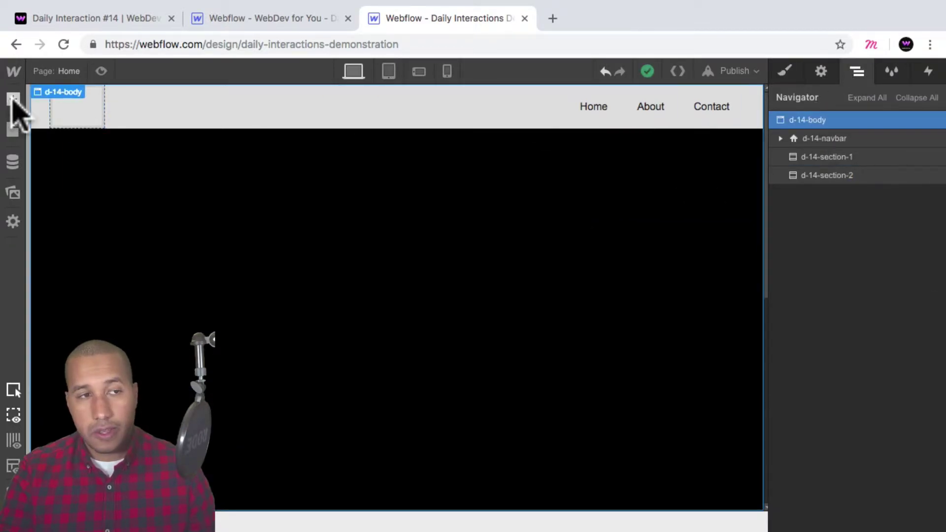
{"action": "left_click", "coordinate": [13, 99]}
{"action": "left_click", "coordinate": [70, 205]}
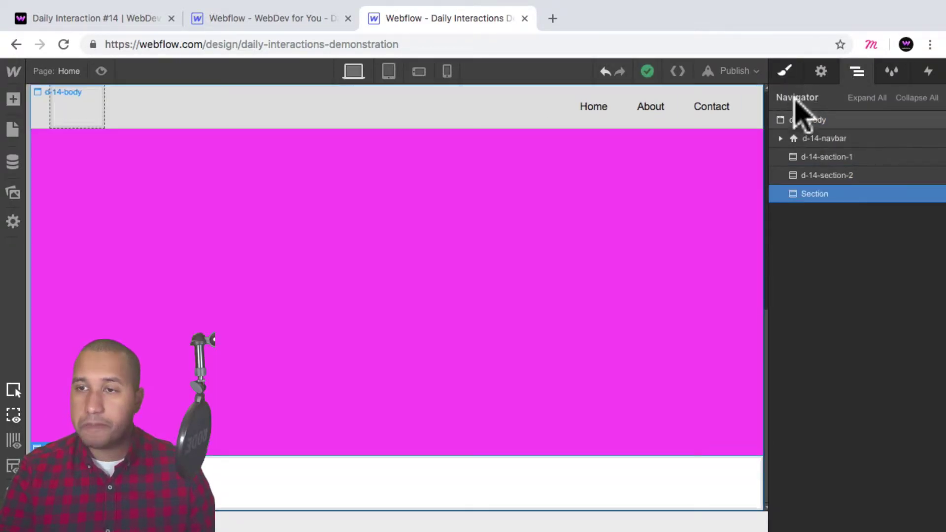
{"action": "left_click", "coordinate": [784, 71]}
{"action": "left_click", "coordinate": [857, 138]}
{"action": "type", "text": "d-14-s"}
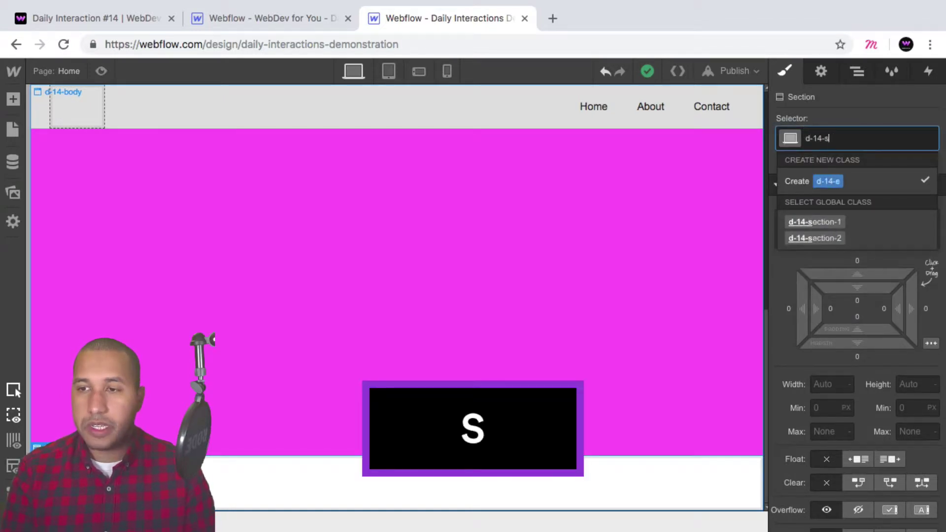
{"action": "type", "text": "ection-3"}
{"action": "key", "text": "Return"}
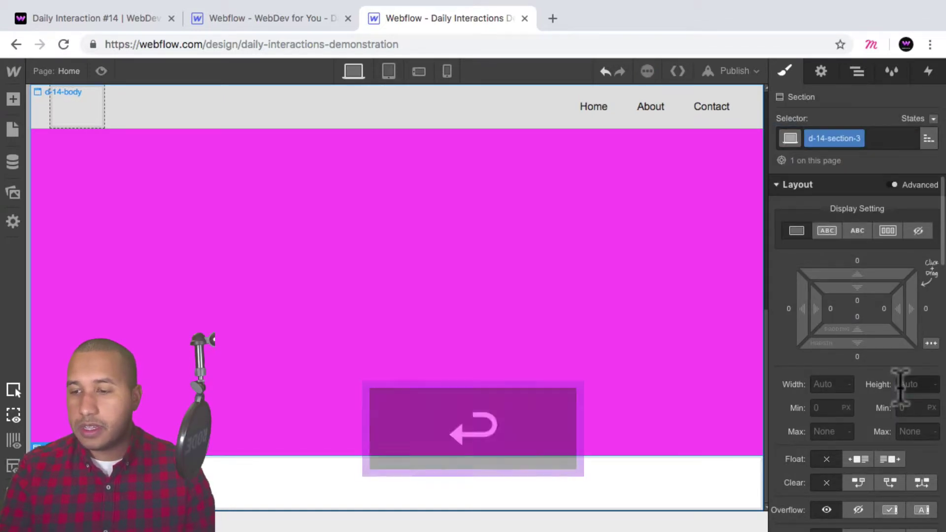
Step: Set the height of d-14-section-3 to 100 VH and its background color to the Plum swatch #ffaff9
{"action": "left_click", "coordinate": [907, 384]}
{"action": "type", "text": "100vh"}
{"action": "key", "text": "Return"}
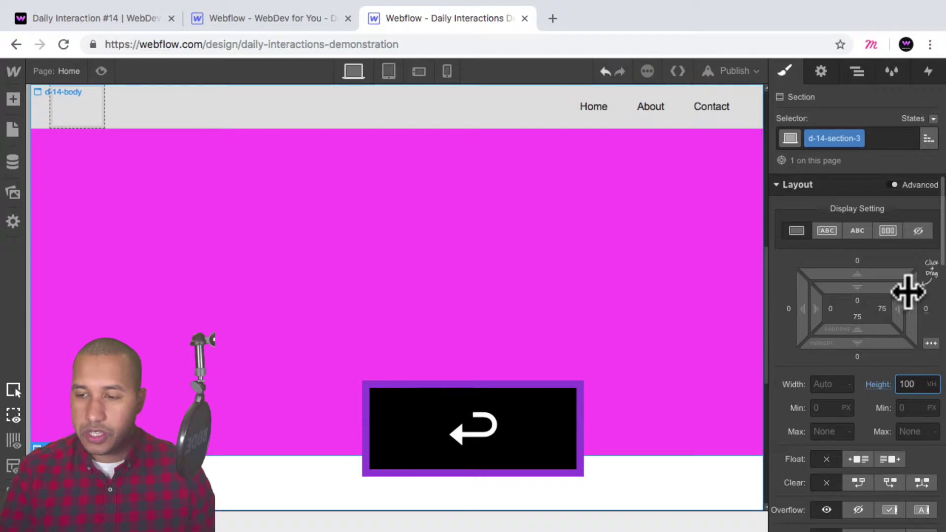
{"action": "scroll", "coordinate": [907, 296], "scroll_direction": "down", "scroll_amount": 10}
{"action": "scroll", "coordinate": [885, 306], "scroll_direction": "down", "scroll_amount": 5}
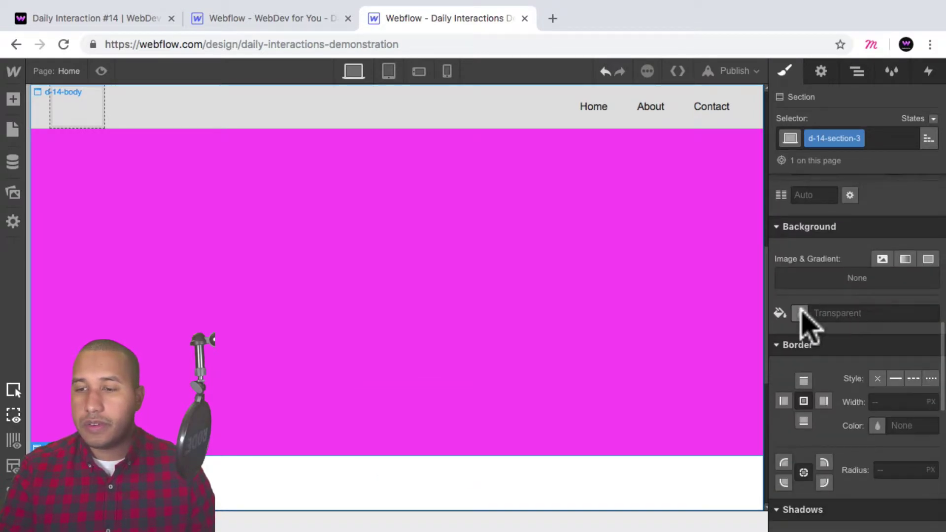
{"action": "left_click", "coordinate": [801, 313]}
{"action": "left_click", "coordinate": [857, 259]}
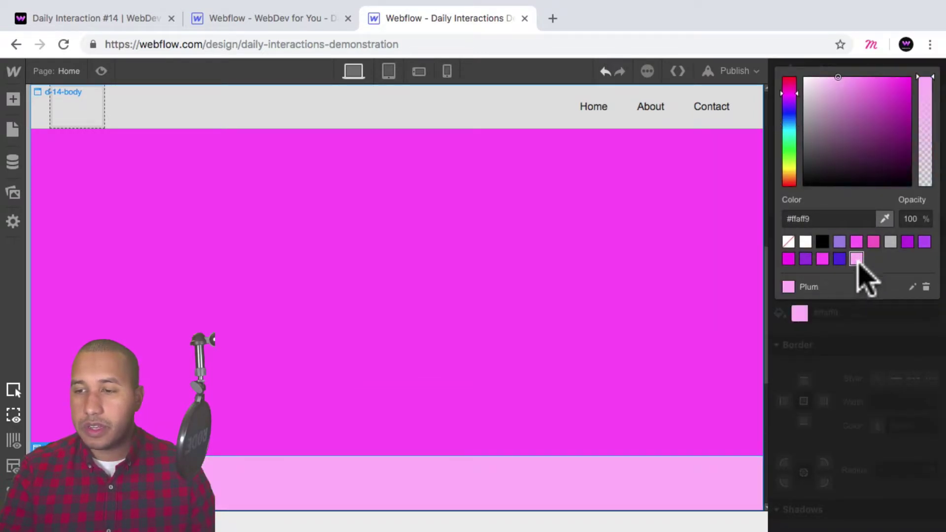
{"action": "left_click", "coordinate": [867, 365]}
{"action": "scroll", "coordinate": [866, 321], "scroll_direction": "up", "scroll_amount": 5}
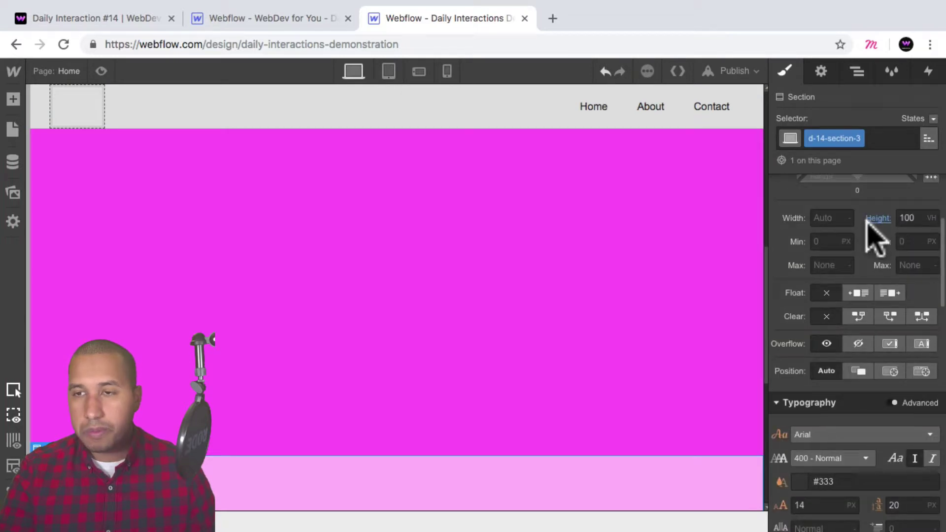
Step: Add a fourth Section element to the page body and give it the class d-14-section-4
{"action": "left_click", "coordinate": [857, 71]}
{"action": "left_click", "coordinate": [849, 119]}
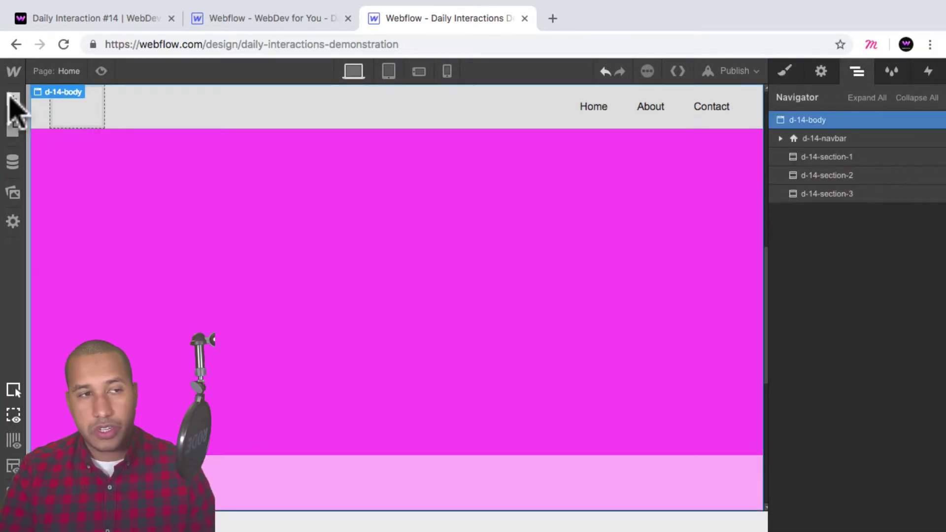
{"action": "left_click", "coordinate": [14, 99]}
{"action": "left_click", "coordinate": [67, 196]}
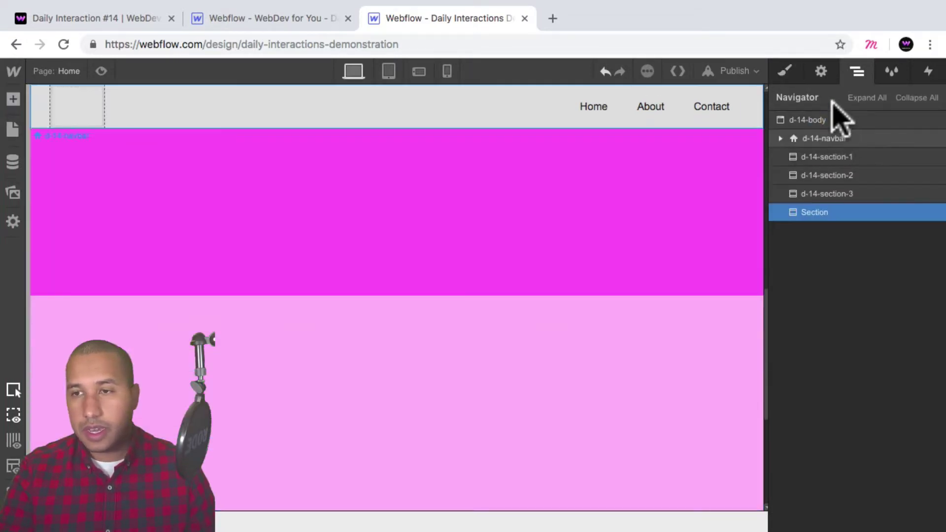
{"action": "left_click", "coordinate": [785, 71]}
{"action": "left_click", "coordinate": [841, 139]}
{"action": "type", "text": "d-14-"}
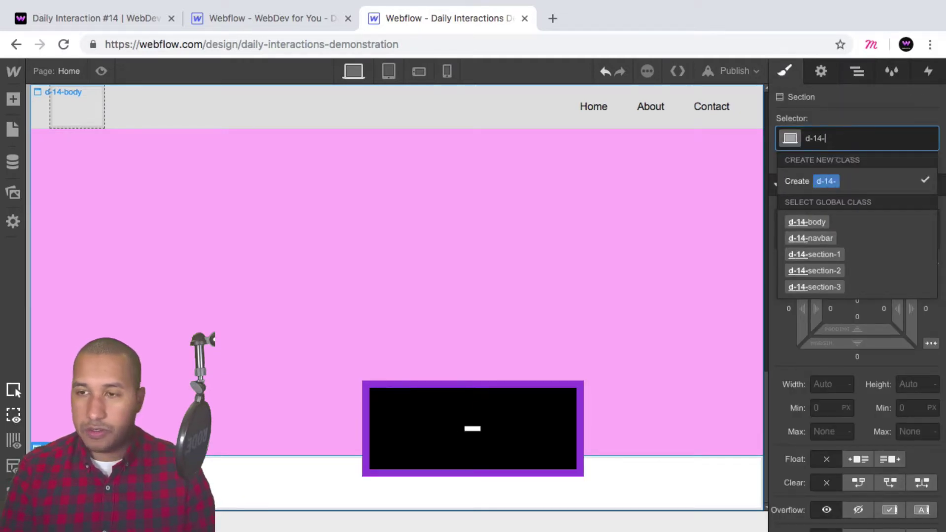
{"action": "type", "text": "section-4"}
{"action": "key", "text": "Return"}
Step: Set the height of d-14-section-4 to 100 VH and its background color to the Medium Orchid swatch #b447f9
{"action": "scroll", "coordinate": [870, 284], "scroll_direction": "down", "scroll_amount": 1}
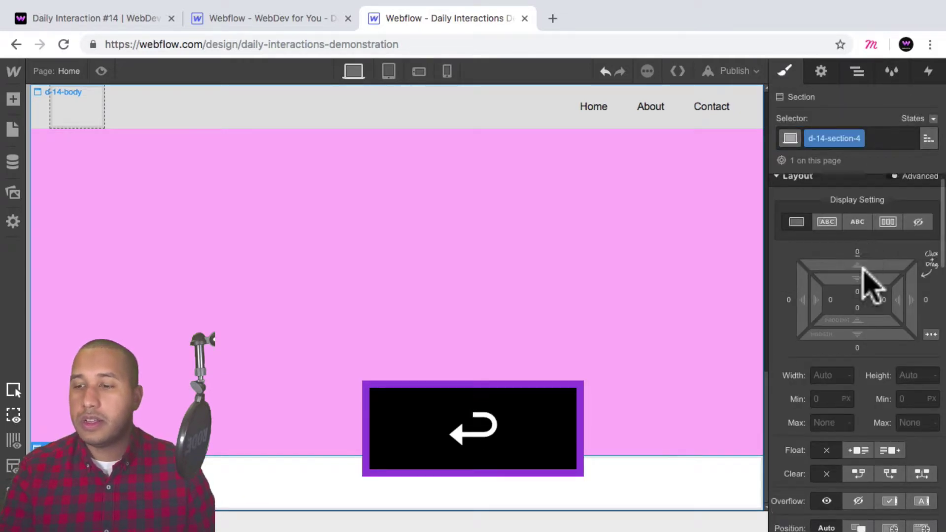
{"action": "scroll", "coordinate": [870, 283], "scroll_direction": "down", "scroll_amount": 2}
{"action": "type", "text": "100vh"}
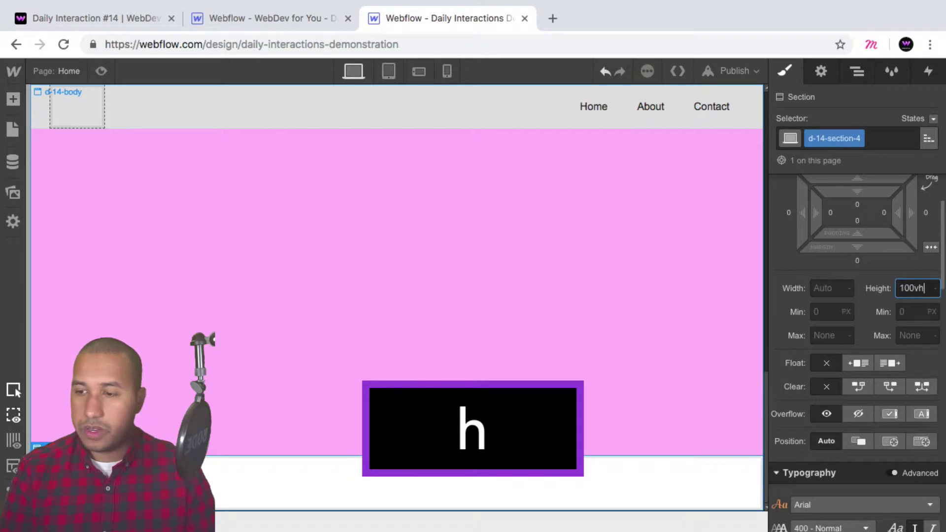
{"action": "key", "text": "Return"}
{"action": "scroll", "coordinate": [904, 285], "scroll_direction": "down", "scroll_amount": 10}
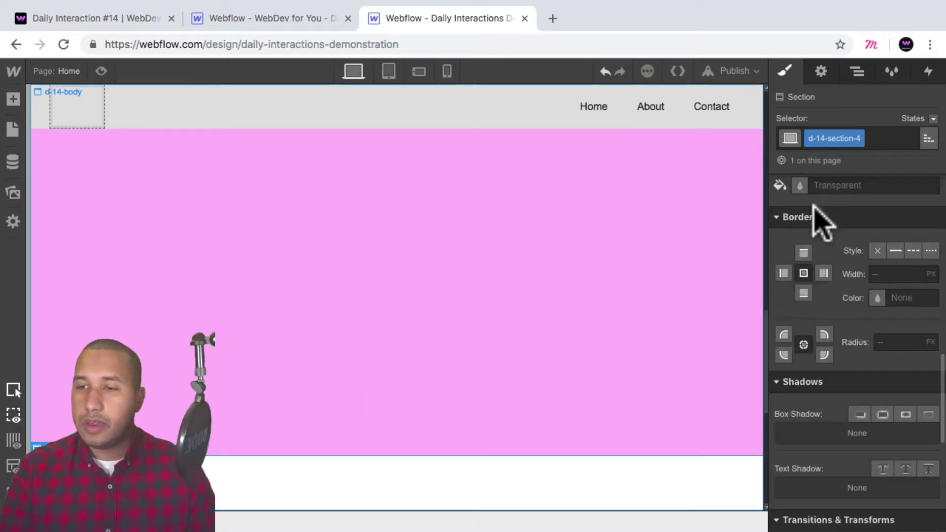
{"action": "left_click", "coordinate": [801, 186]}
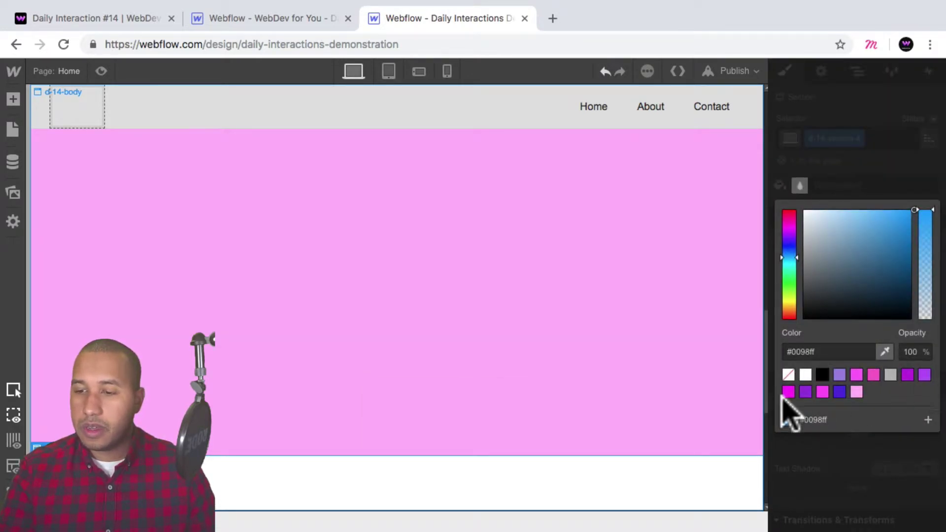
{"action": "left_click", "coordinate": [925, 375]}
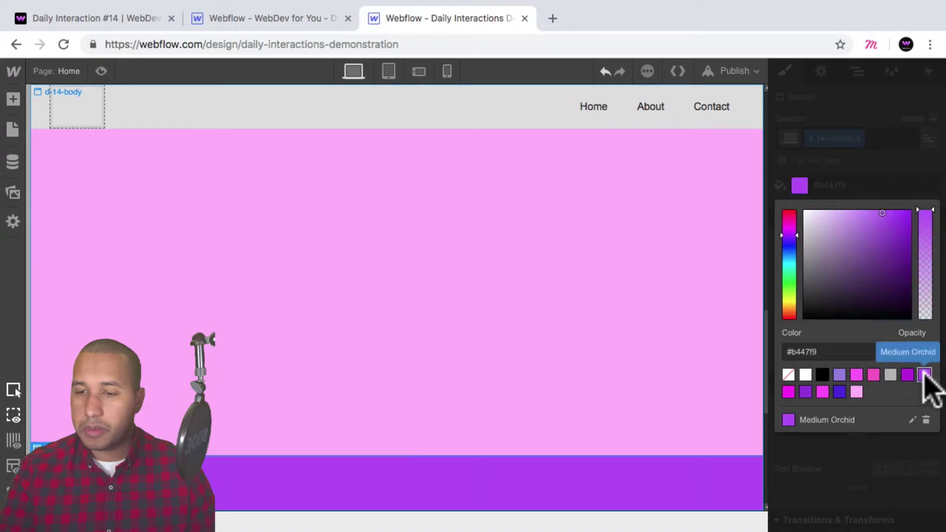
Step: Add a fifth Section element to the page body and give it the class d-14-section-5
{"action": "left_click", "coordinate": [866, 186]}
{"action": "left_click", "coordinate": [859, 73]}
{"action": "left_click", "coordinate": [823, 120]}
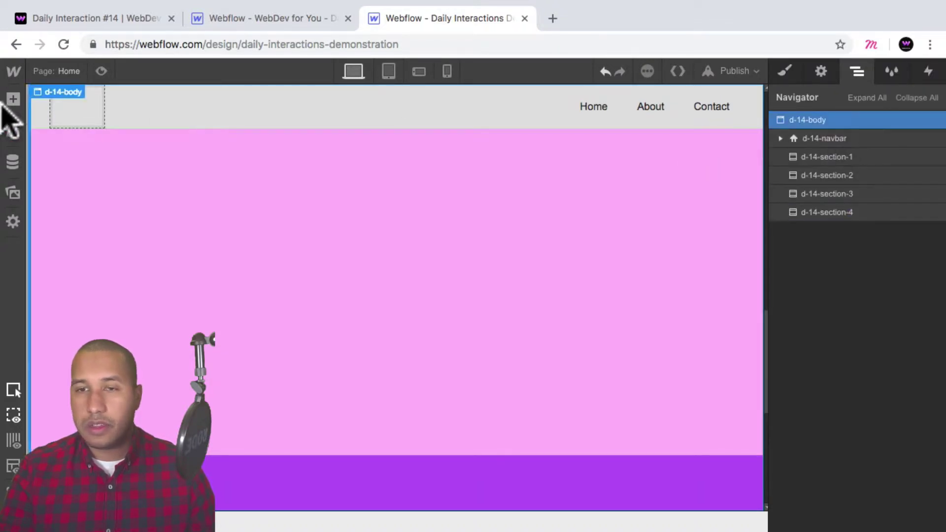
{"action": "left_click", "coordinate": [14, 99]}
{"action": "left_click", "coordinate": [61, 202]}
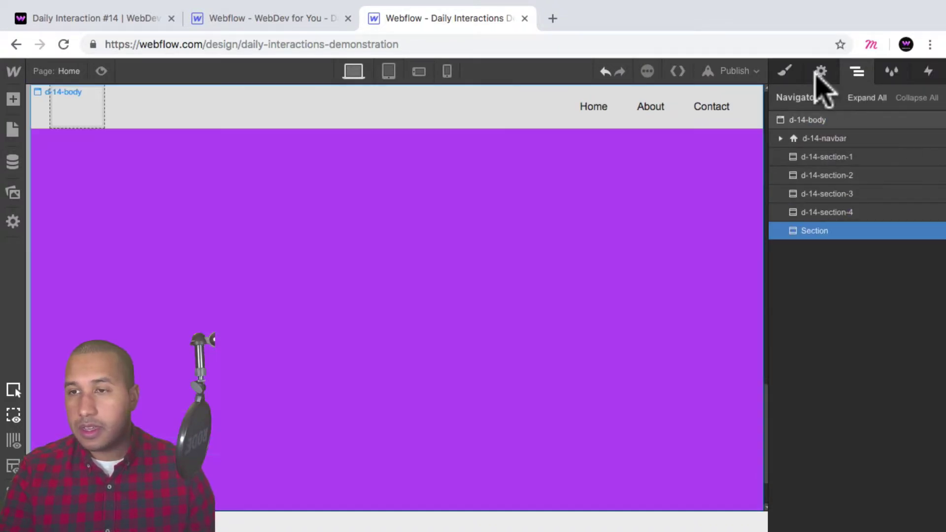
{"action": "left_click", "coordinate": [786, 72]}
{"action": "left_click", "coordinate": [851, 139]}
{"action": "type", "text": "d-14-"}
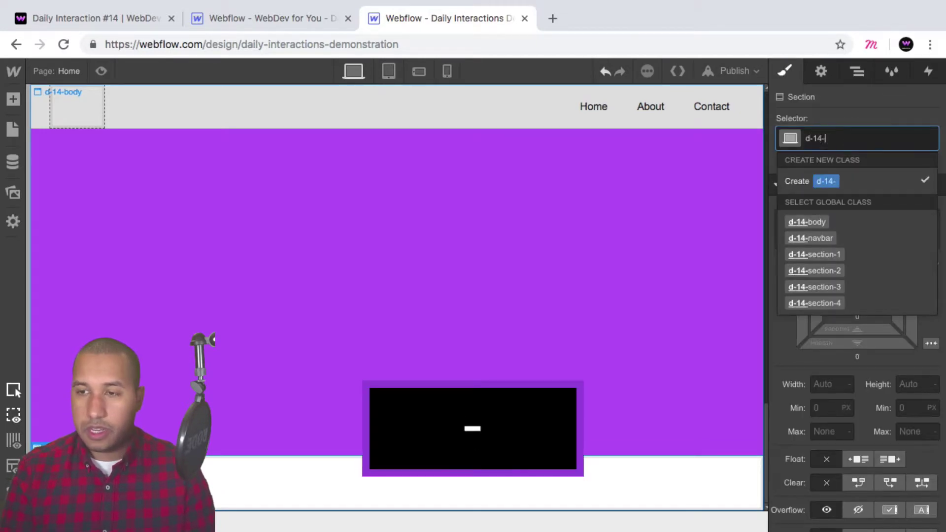
{"action": "type", "text": "section-55"}
{"action": "key", "text": "BackSpace"}
{"action": "key", "text": "Return"}
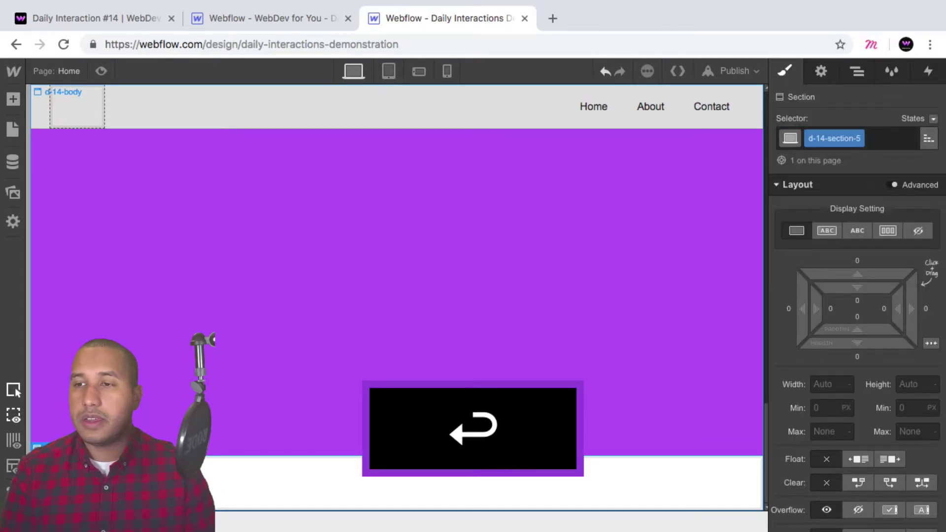
Step: Set the height of d-14-section-5 to 100 VH and its background color to the black swatch
{"action": "scroll", "coordinate": [856, 237], "scroll_direction": "down", "scroll_amount": 10}
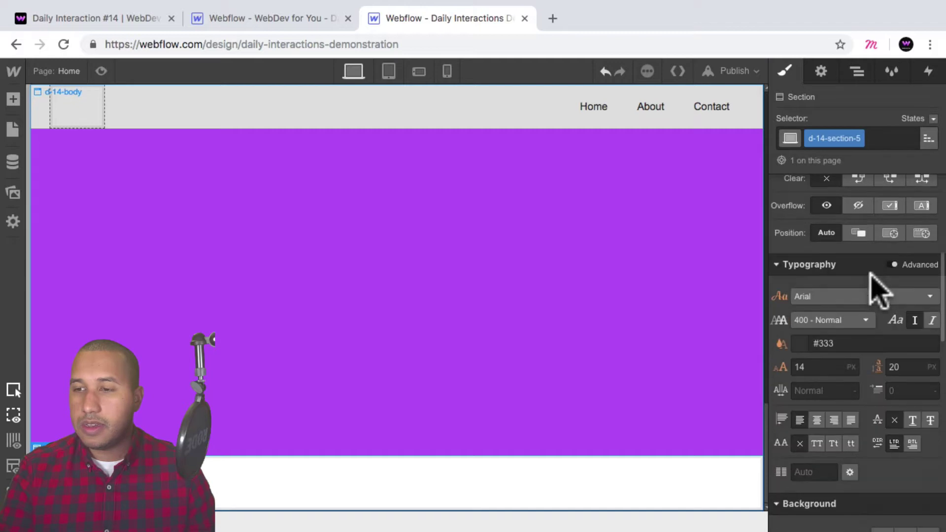
{"action": "scroll", "coordinate": [908, 326], "scroll_direction": "up", "scroll_amount": 5}
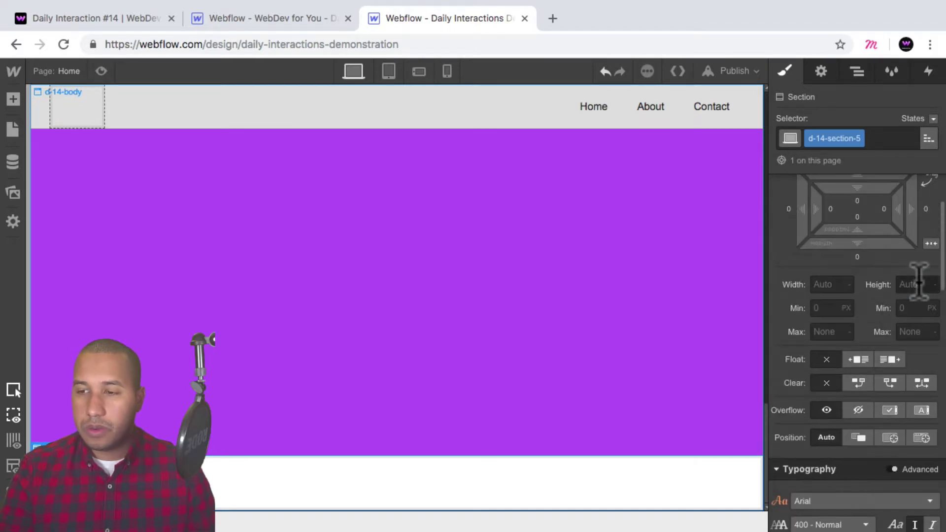
{"action": "left_click", "coordinate": [918, 284]}
{"action": "type", "text": "100vh"}
{"action": "key", "text": "Return"}
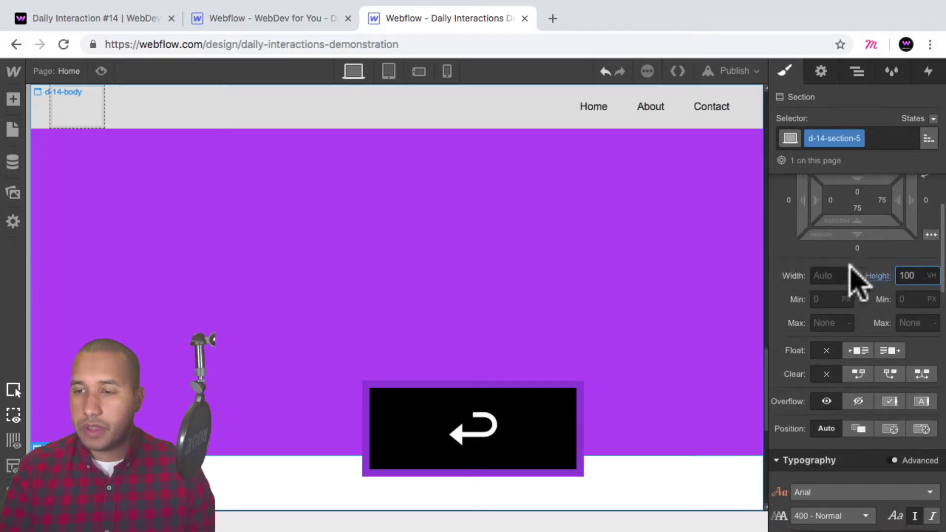
{"action": "scroll", "coordinate": [843, 276], "scroll_direction": "down", "scroll_amount": 5}
{"action": "left_click", "coordinate": [799, 208]}
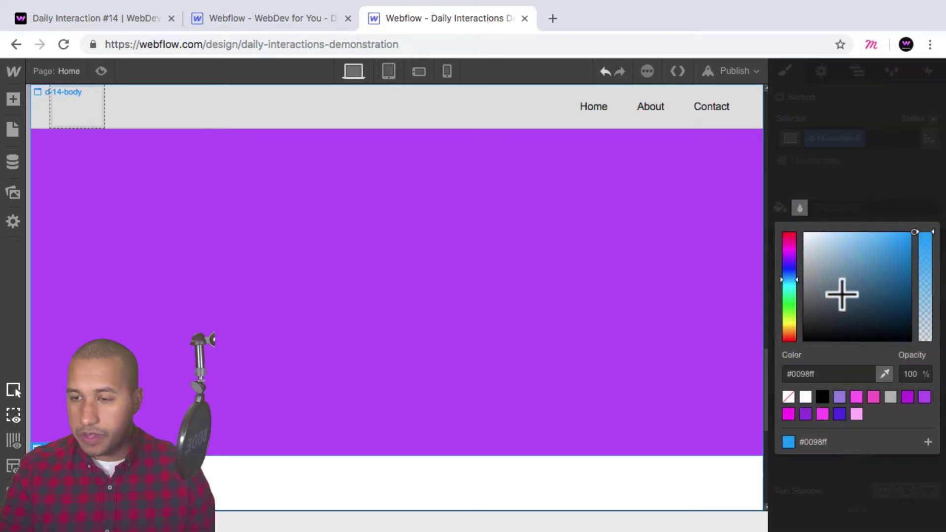
{"action": "left_click", "coordinate": [822, 397]}
{"action": "left_click", "coordinate": [433, 338]}
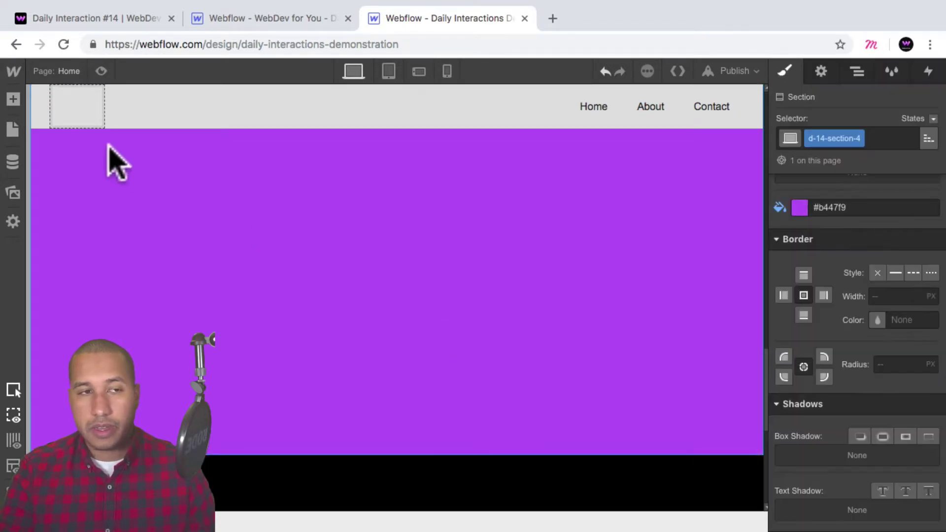
Step: Preview the page and look through all the sections beneath the fixed navbar, then return to editing
{"action": "left_click", "coordinate": [101, 71]}
{"action": "scroll", "coordinate": [362, 233], "scroll_direction": "up", "scroll_amount": 5}
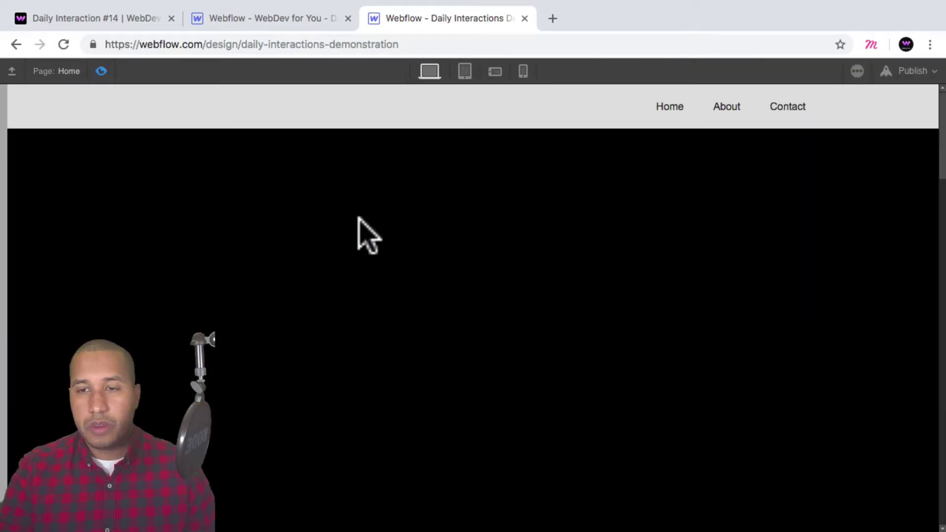
{"action": "scroll", "coordinate": [368, 234], "scroll_direction": "down", "scroll_amount": 5}
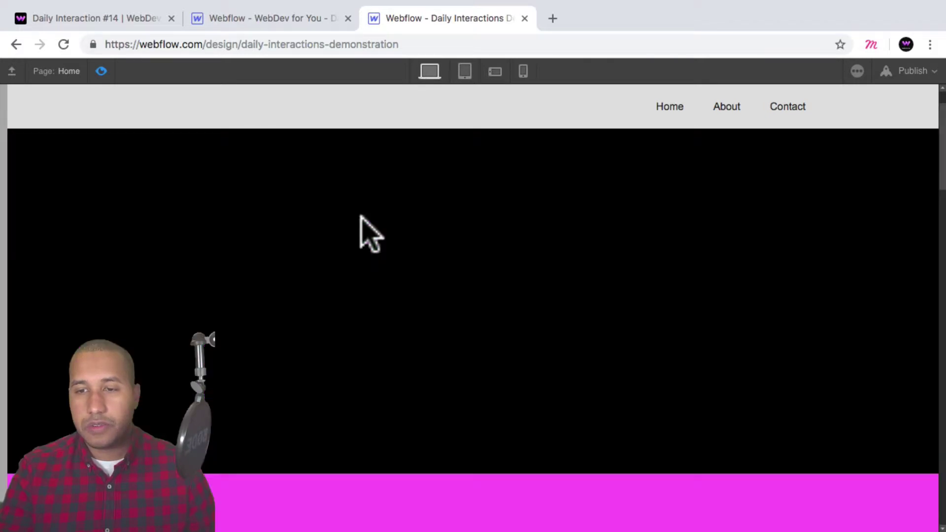
{"action": "scroll", "coordinate": [369, 234], "scroll_direction": "down", "scroll_amount": 4}
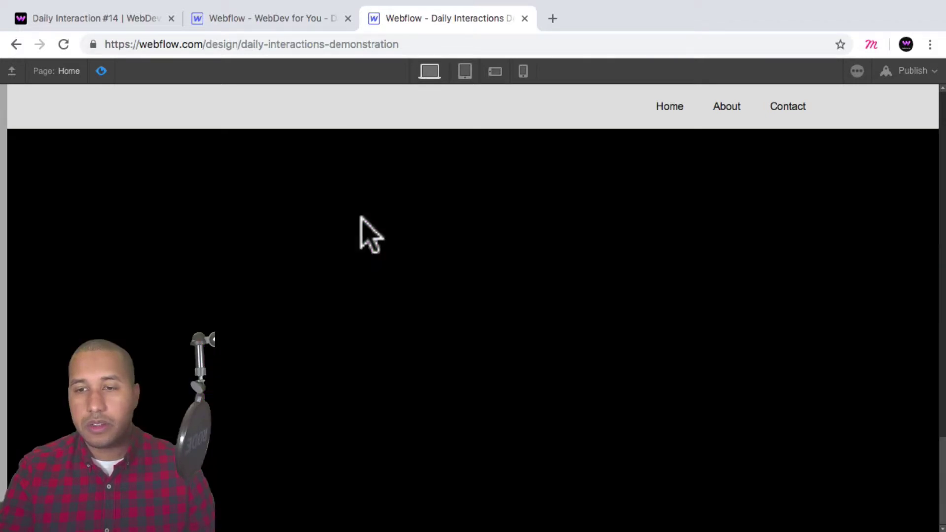
{"action": "scroll", "coordinate": [370, 234], "scroll_direction": "up", "scroll_amount": 6}
{"action": "scroll", "coordinate": [370, 235], "scroll_direction": "up", "scroll_amount": 4}
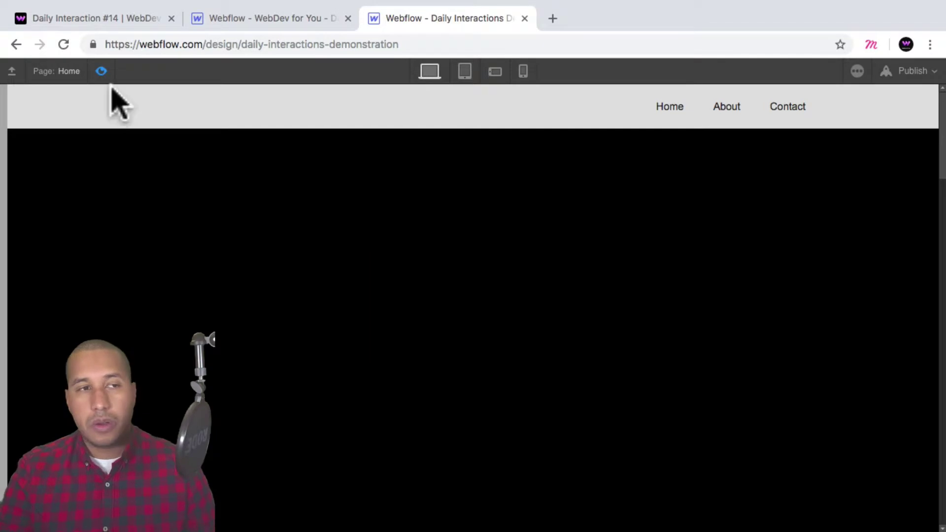
{"action": "left_click", "coordinate": [101, 71]}
Step: Give d-14-section-1 the element ID section-1 and d-14-section-2 the element ID section-2
{"action": "left_click", "coordinate": [699, 204]}
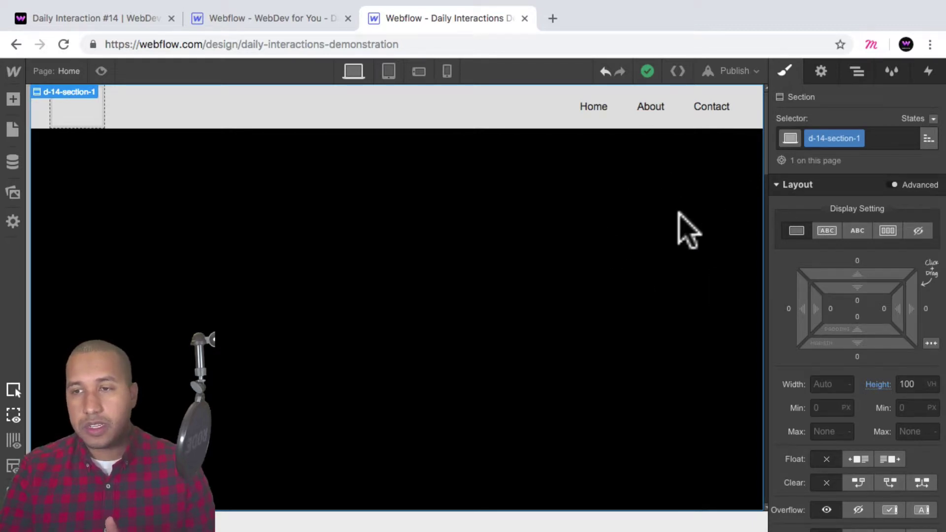
{"action": "left_click", "coordinate": [822, 70]}
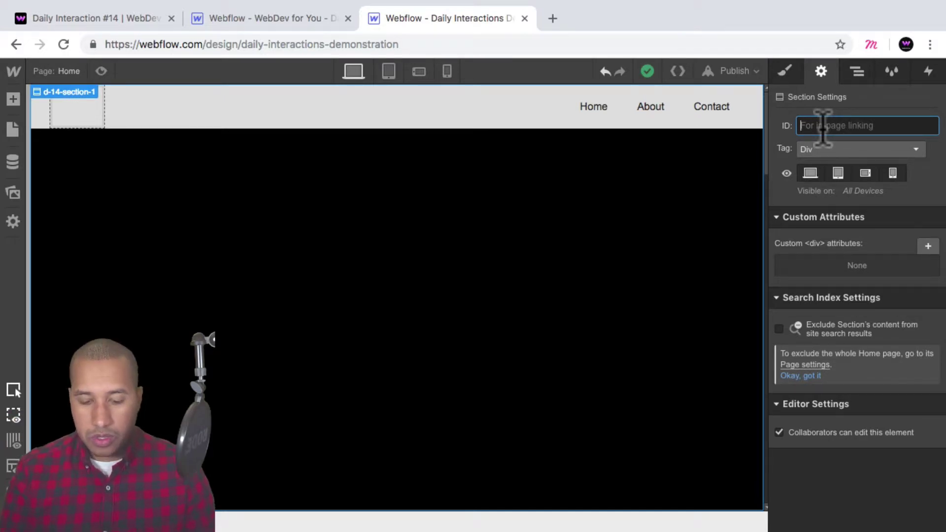
{"action": "type", "text": "section-1"}
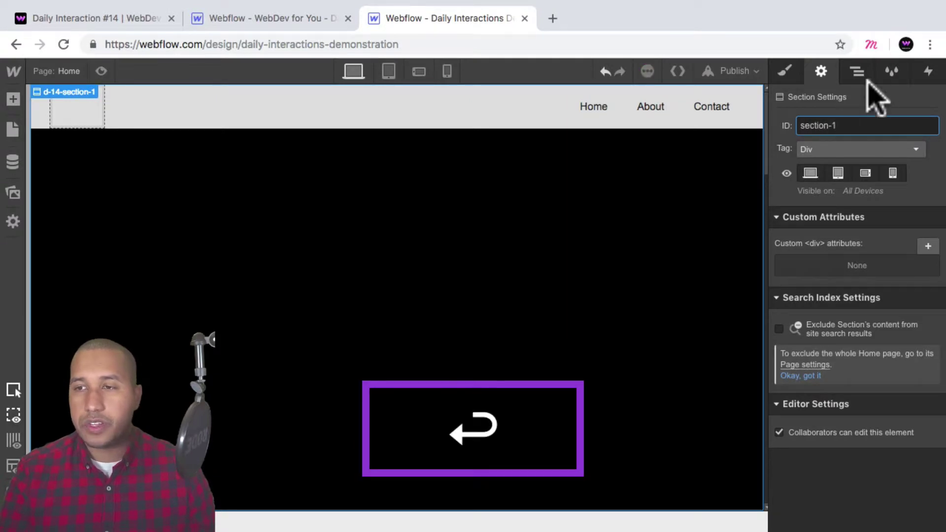
{"action": "scroll", "coordinate": [586, 227], "scroll_direction": "down", "scroll_amount": 5}
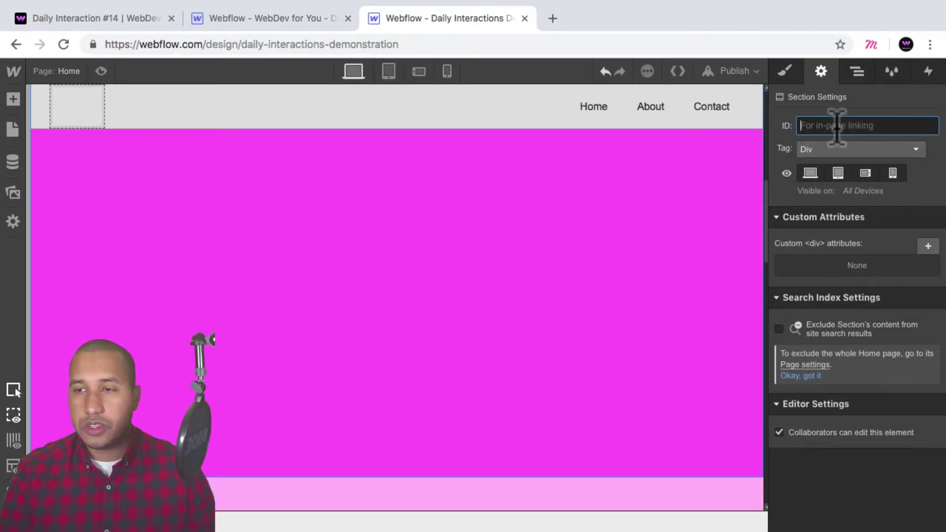
{"action": "type", "text": "section-2"}
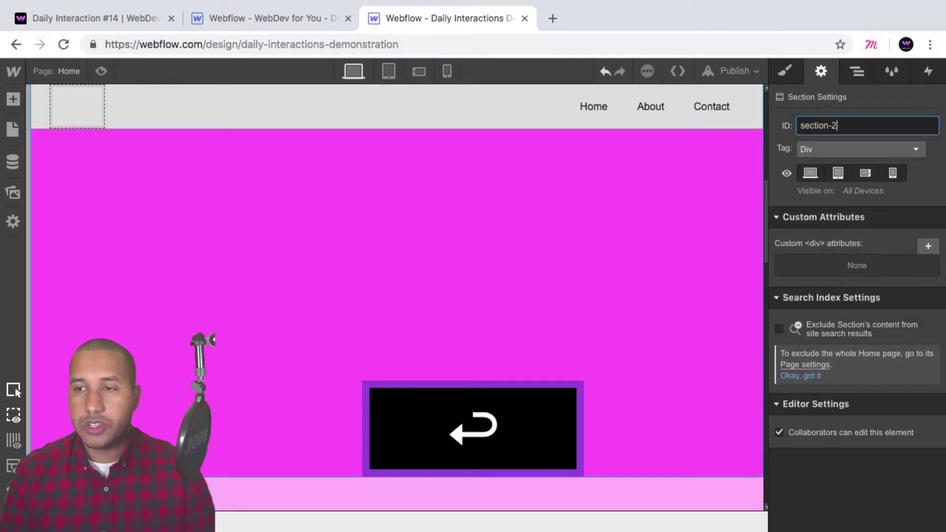
Step: Give d-14-section-3 the element ID section-3 and d-14-section-4 the element ID section-4
{"action": "scroll", "coordinate": [542, 315], "scroll_direction": "down", "scroll_amount": 5}
{"action": "left_click", "coordinate": [524, 348]}
{"action": "left_click", "coordinate": [841, 125]}
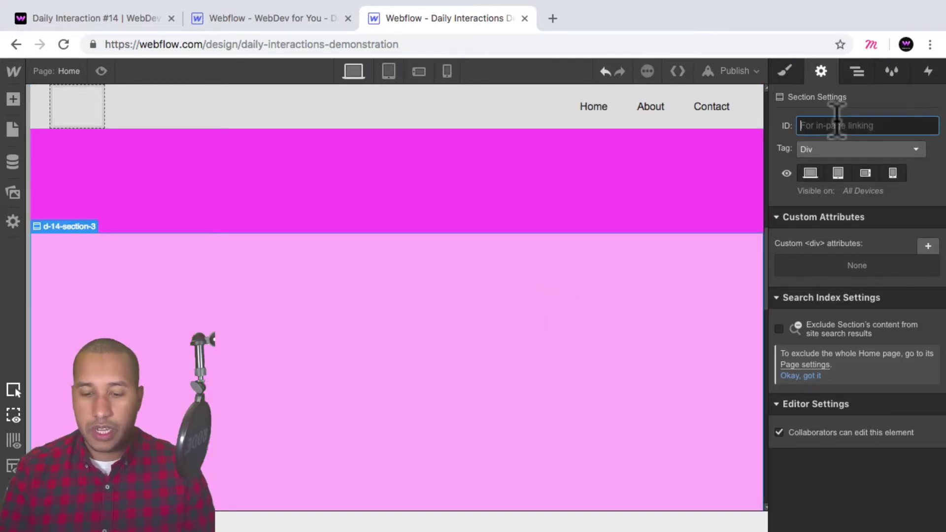
{"action": "type", "text": "section-3"}
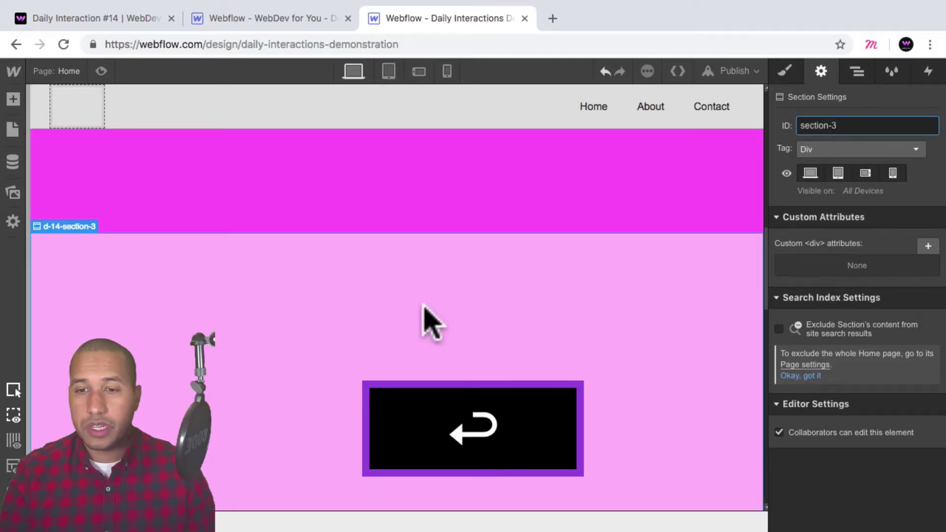
{"action": "scroll", "coordinate": [423, 306], "scroll_direction": "down", "scroll_amount": 5}
{"action": "left_click", "coordinate": [422, 317]}
{"action": "type", "text": "se"}
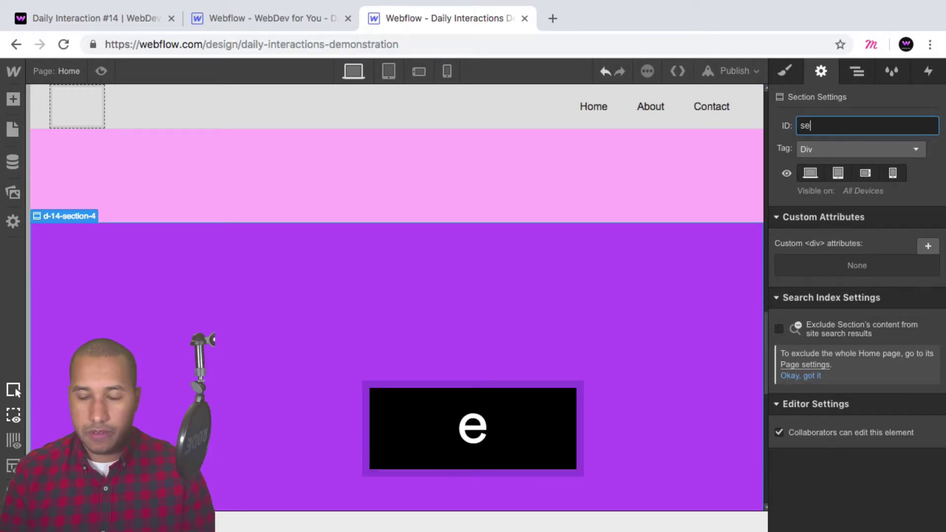
{"action": "type", "text": "ction-4"}
Step: Give the last black section, d-14-section-5, the element ID section-5
{"action": "scroll", "coordinate": [328, 391], "scroll_direction": "down", "scroll_amount": 5}
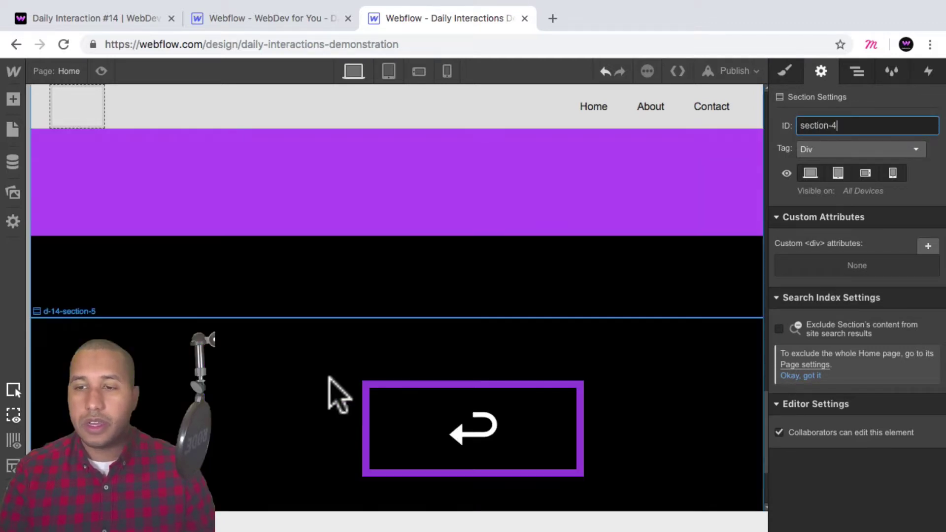
{"action": "left_click", "coordinate": [328, 391]}
{"action": "left_click", "coordinate": [862, 126]}
{"action": "type", "text": "s"}
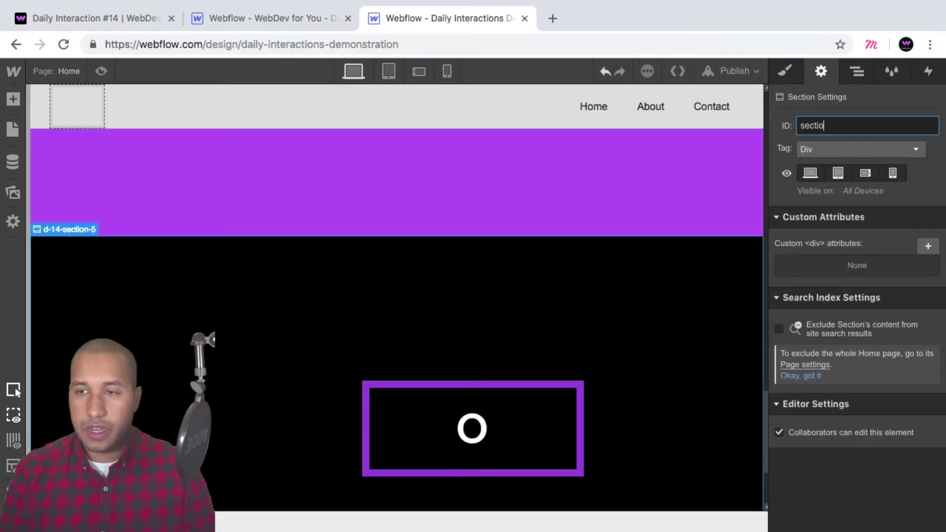
Step: Delete the About and Contact nav links from the navbar, keeping only the Home link
{"action": "scroll", "coordinate": [575, 274], "scroll_direction": "up", "scroll_amount": 10}
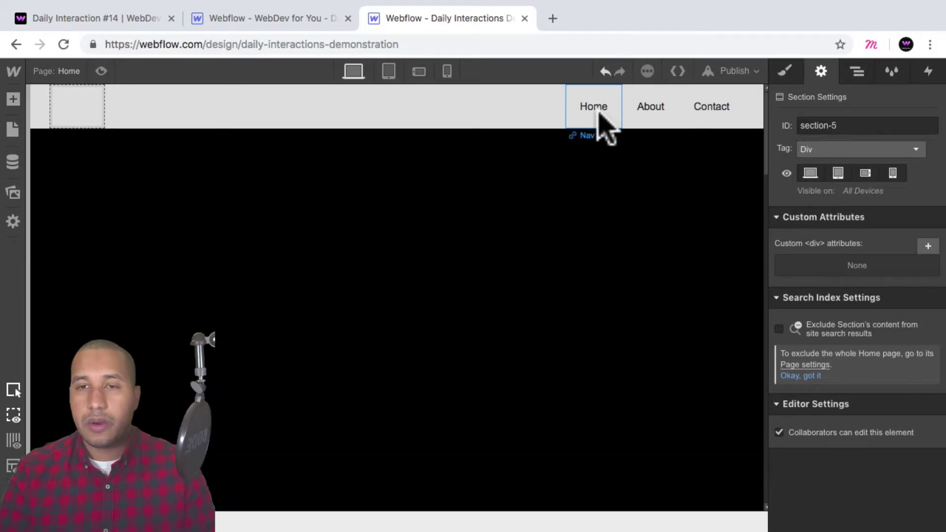
{"action": "left_click", "coordinate": [599, 112]}
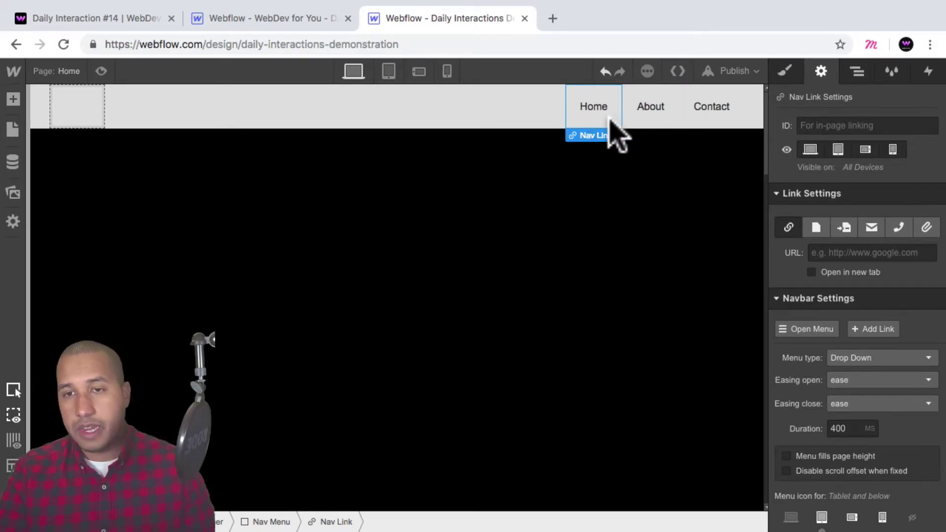
{"action": "left_click", "coordinate": [650, 115]}
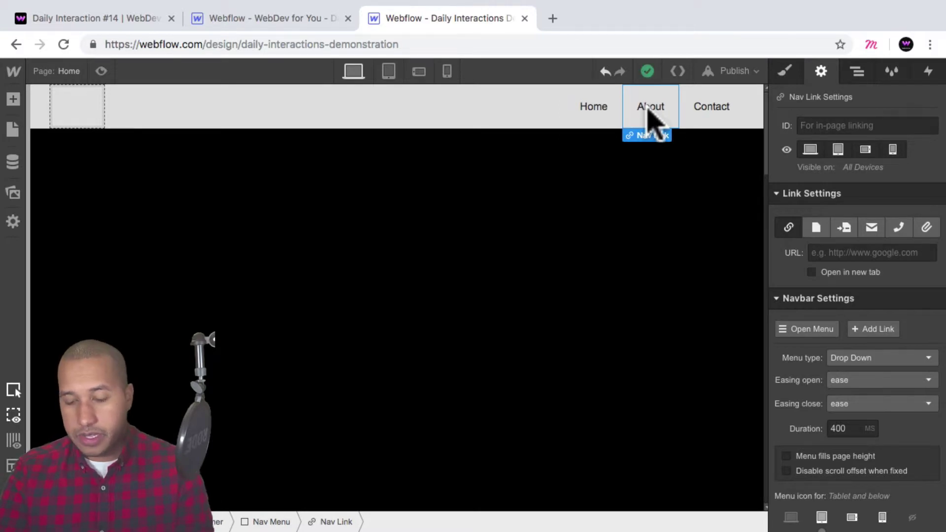
{"action": "key", "text": "BackSpace"}
{"action": "left_click", "coordinate": [709, 115]}
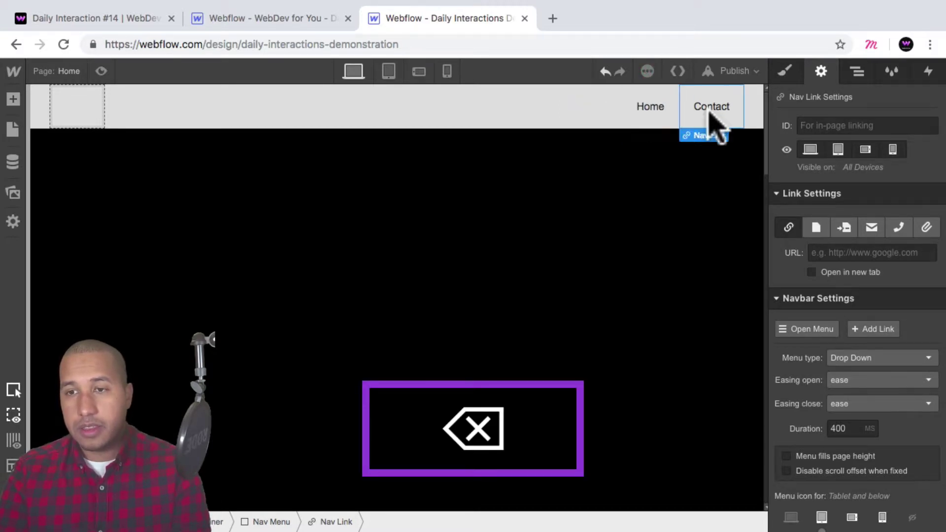
{"action": "key", "text": "BackSpace"}
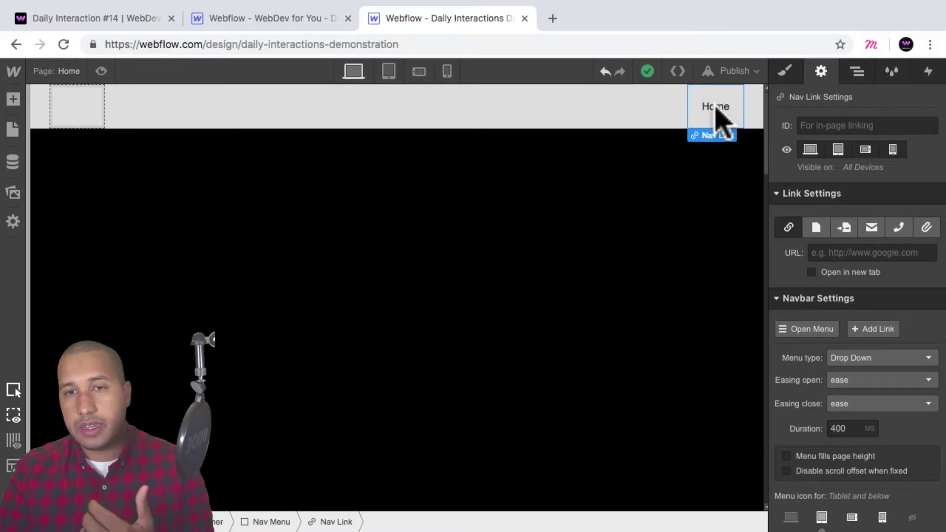
Step: Give the Home nav link the class d-14-nav-link
{"action": "left_click", "coordinate": [784, 71]}
{"action": "left_click", "coordinate": [850, 138]}
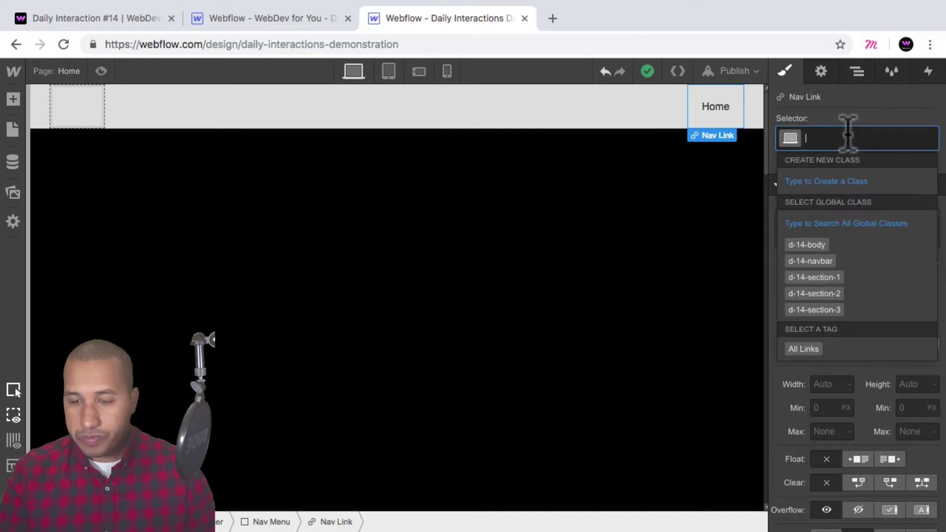
{"action": "type", "text": "d-14-"}
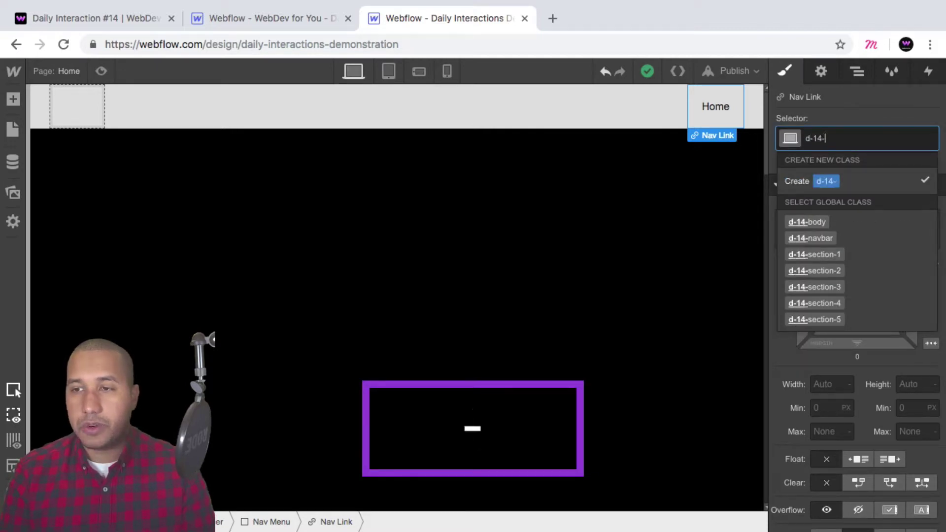
{"action": "type", "text": "nav-link"}
{"action": "key", "text": "Return"}
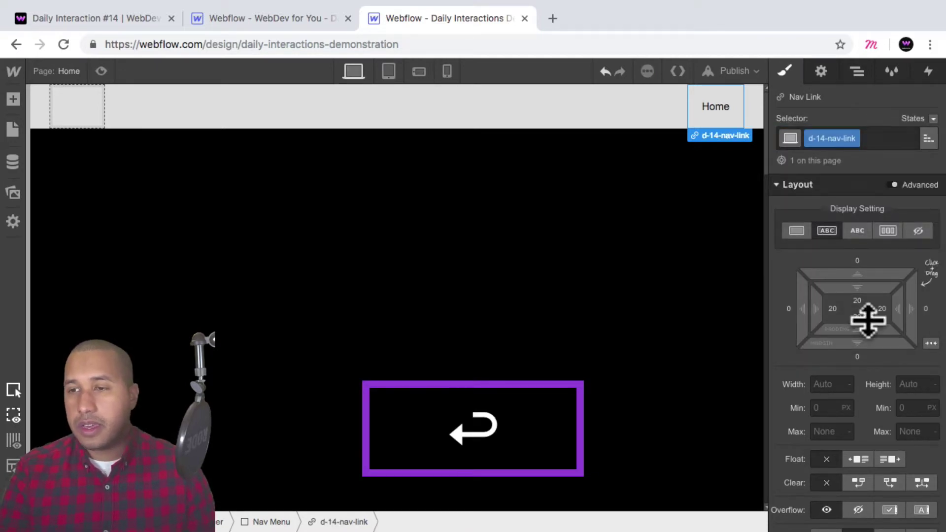
Step: Set the d-14-nav-link typography to the Circular Bold font, weight 700 - Bold, and text color black
{"action": "scroll", "coordinate": [866, 325], "scroll_direction": "down", "scroll_amount": 10}
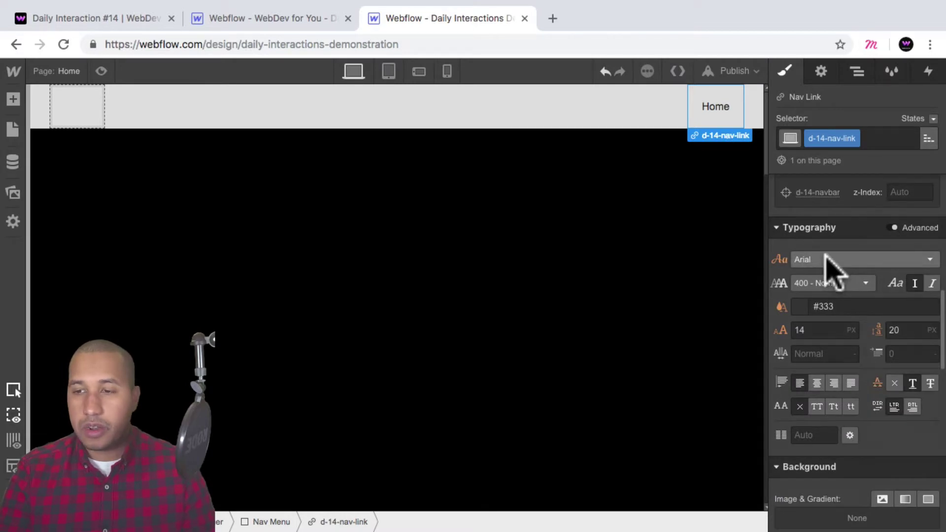
{"action": "left_click", "coordinate": [827, 255]}
{"action": "left_click", "coordinate": [841, 348]}
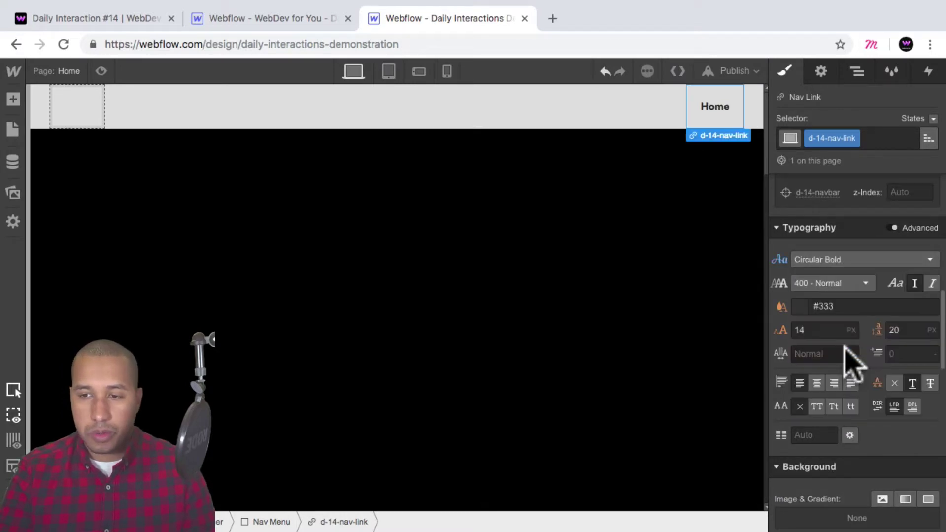
{"action": "left_click", "coordinate": [828, 283]}
{"action": "left_click", "coordinate": [836, 393]}
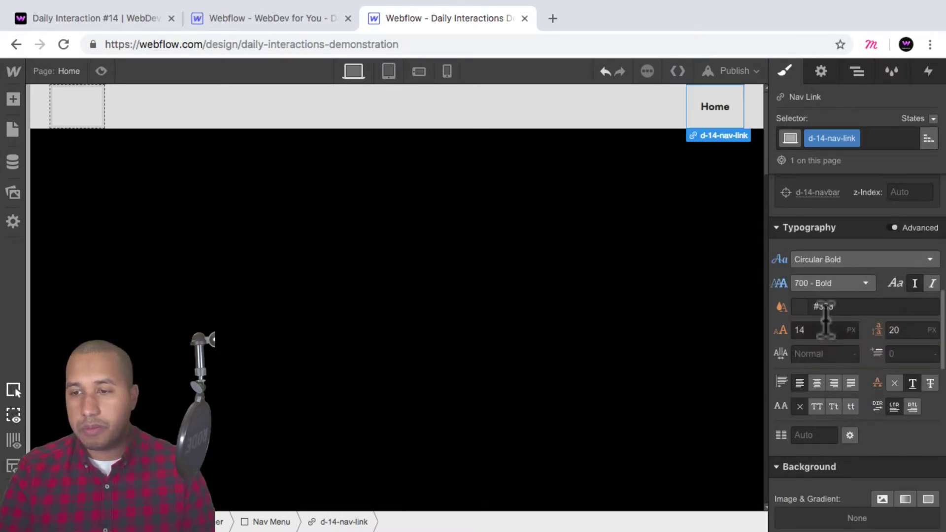
{"action": "left_click", "coordinate": [799, 306]}
{"action": "left_click", "coordinate": [822, 353]}
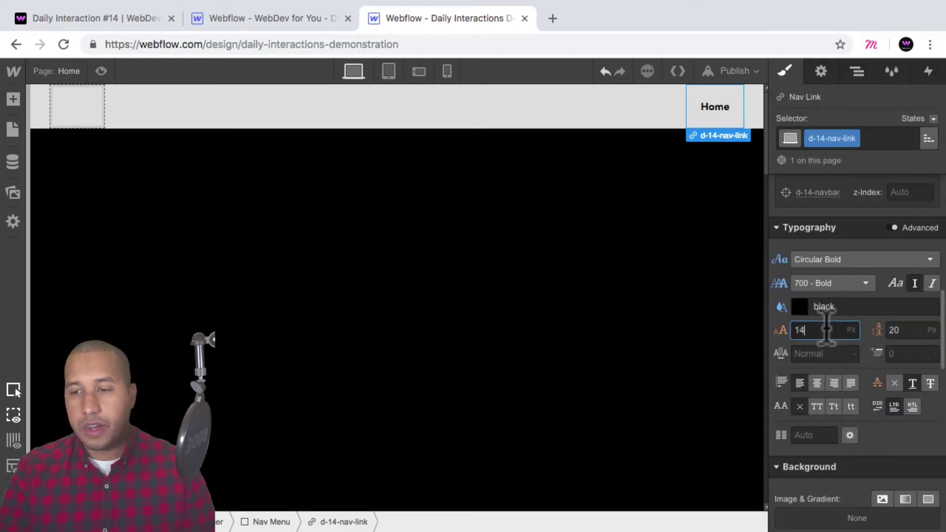
{"action": "key", "text": "shift+Up"}
{"action": "key", "text": "shift+Down"}
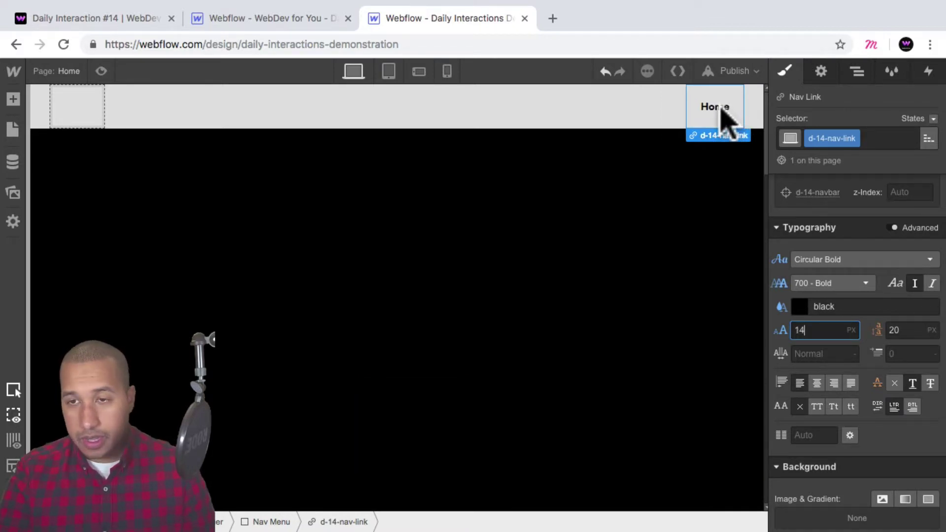
{"action": "key", "text": "super+c"}
{"action": "key", "text": "super+v"}
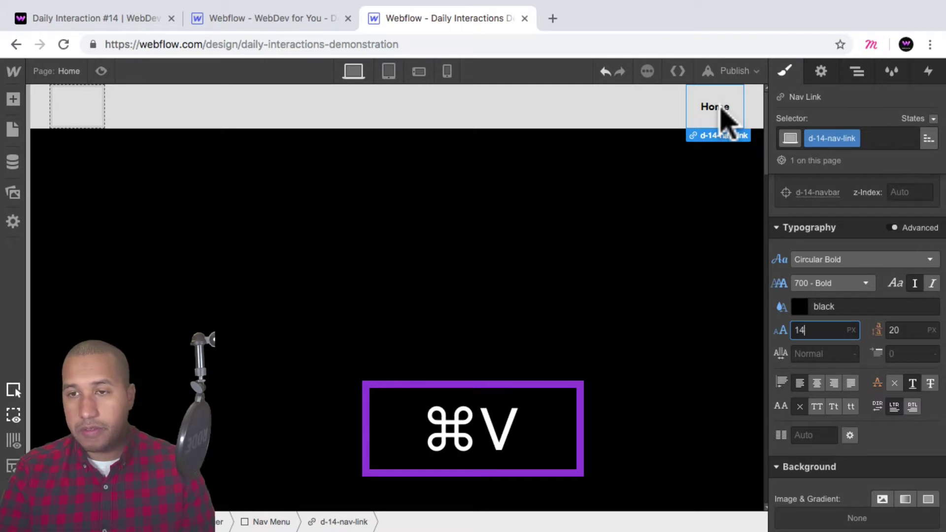
Step: Copy the d-14-nav-link element and paste it four times into the Nav Menu to get five links
{"action": "left_click", "coordinate": [857, 71]}
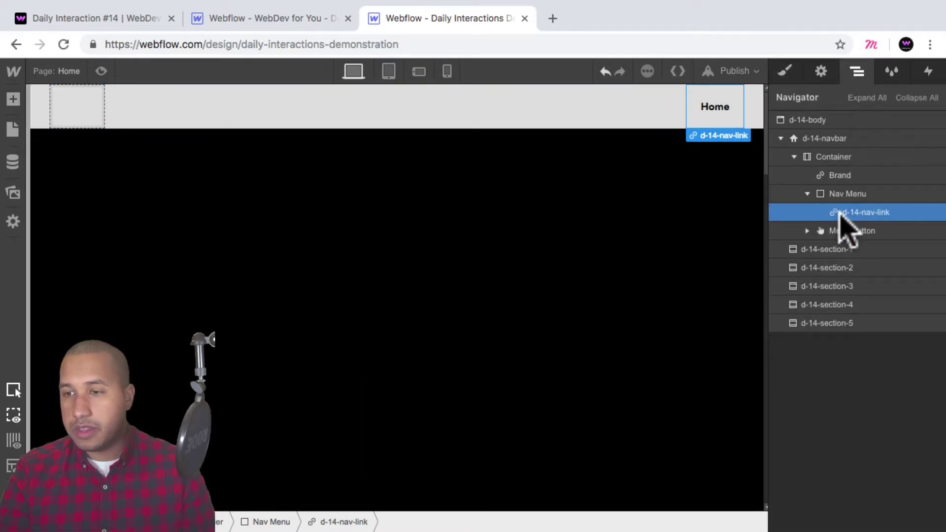
{"action": "key", "text": "super+c"}
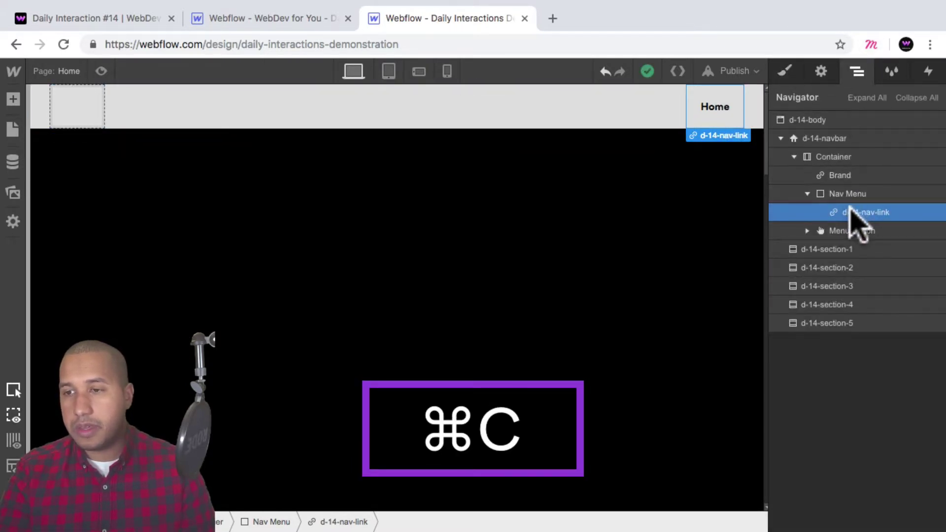
{"action": "key", "text": "super+v"}
{"action": "key", "text": "super+v"}
{"action": "key", "text": "super+v"}
{"action": "key", "text": "super+v"}
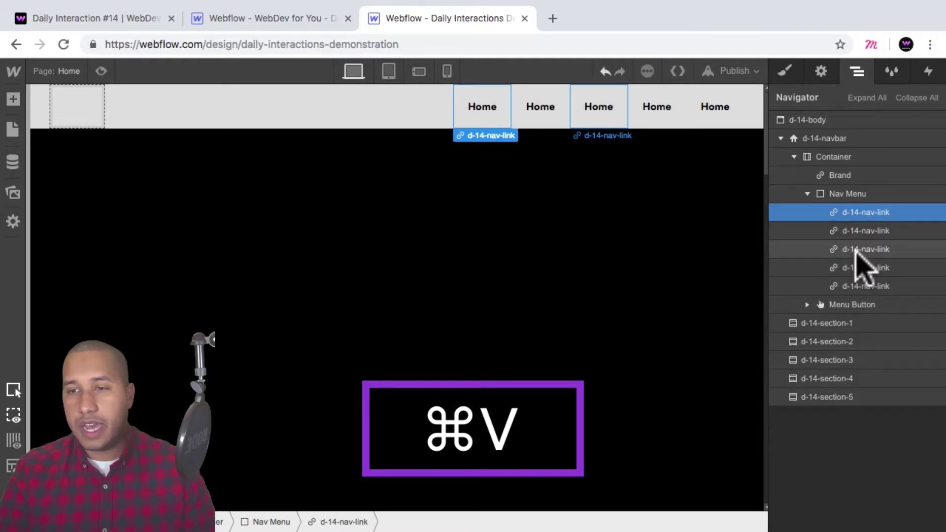
Step: Rename the five navbar links in order as Section 1, Section 2, Section 3, Section 4 and Section 5
{"action": "double_click", "coordinate": [488, 104]}
{"action": "type", "text": "Section 1"}
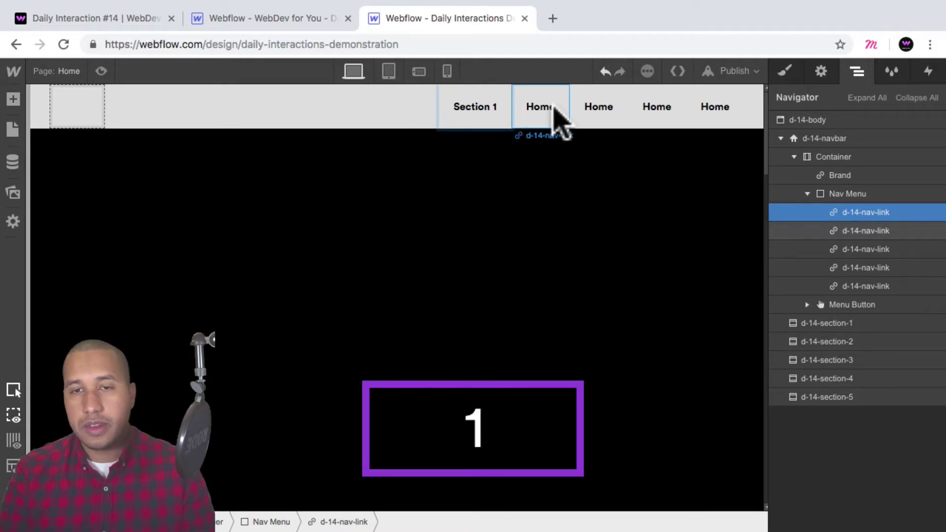
{"action": "left_click", "coordinate": [553, 106]}
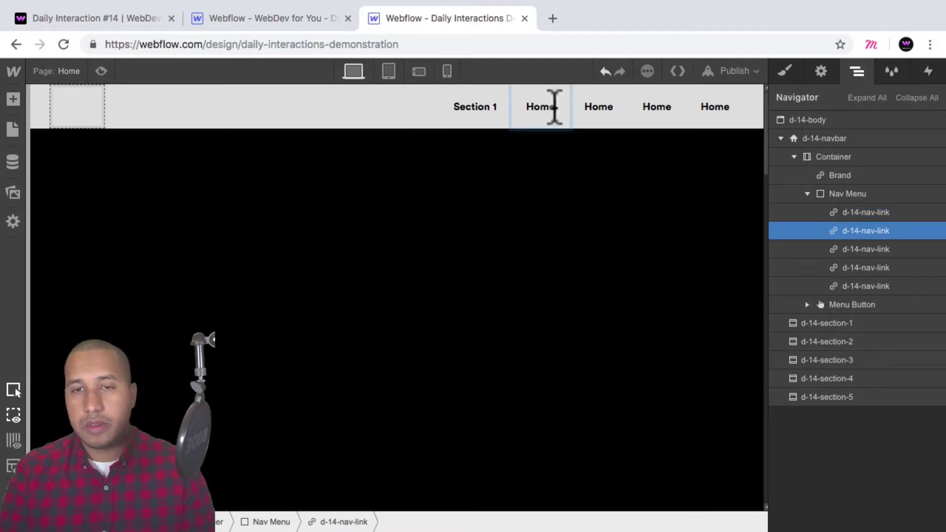
{"action": "double_click", "coordinate": [542, 108]}
{"action": "type", "text": "Section 2"}
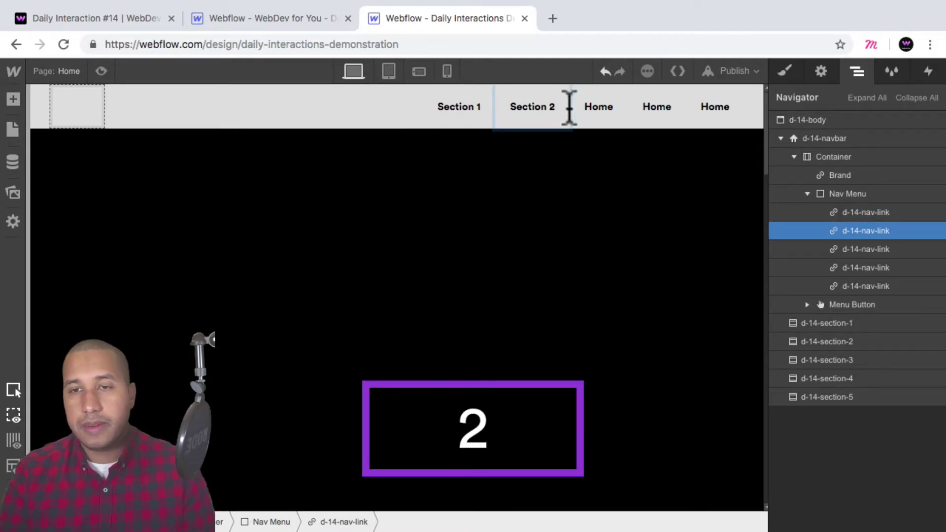
{"action": "left_click", "coordinate": [592, 106]}
{"action": "double_click", "coordinate": [598, 107]}
{"action": "type", "text": "Section 3"}
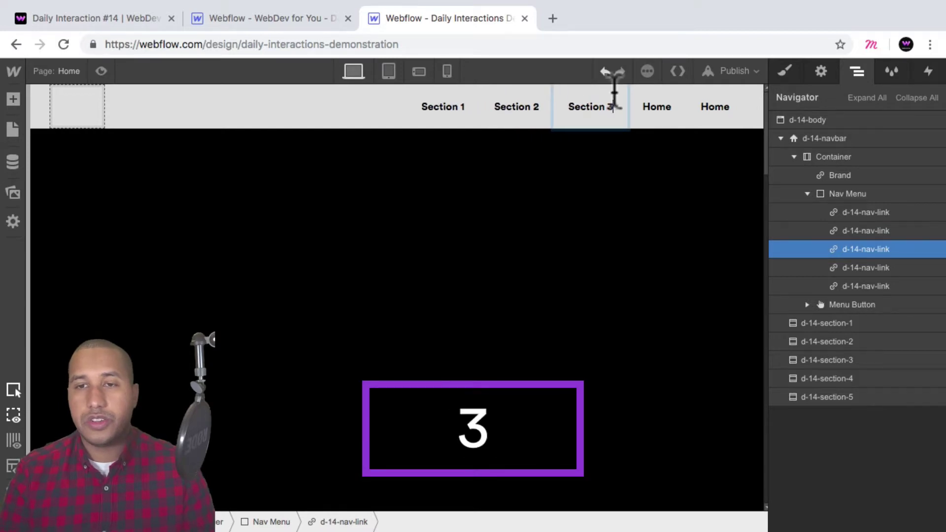
{"action": "double_click", "coordinate": [657, 106]}
{"action": "type", "text": "Section 4"}
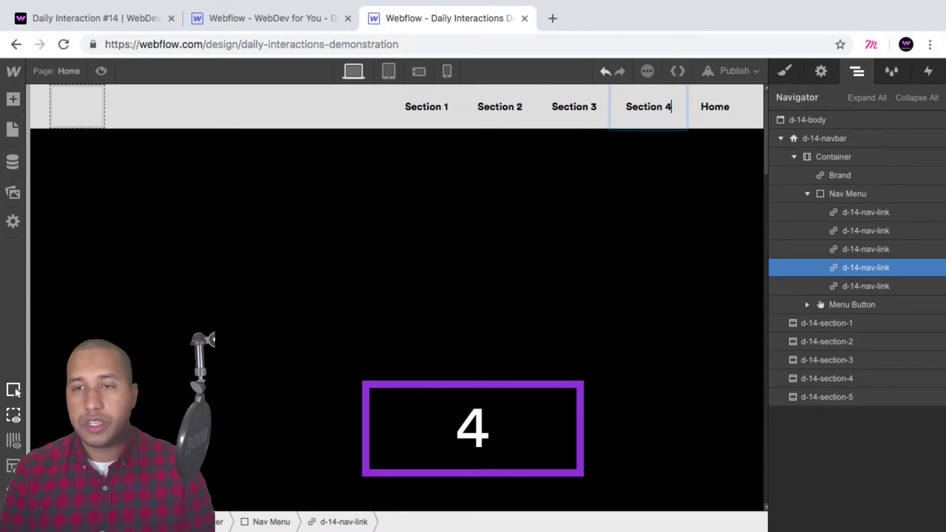
{"action": "left_click", "coordinate": [713, 106]}
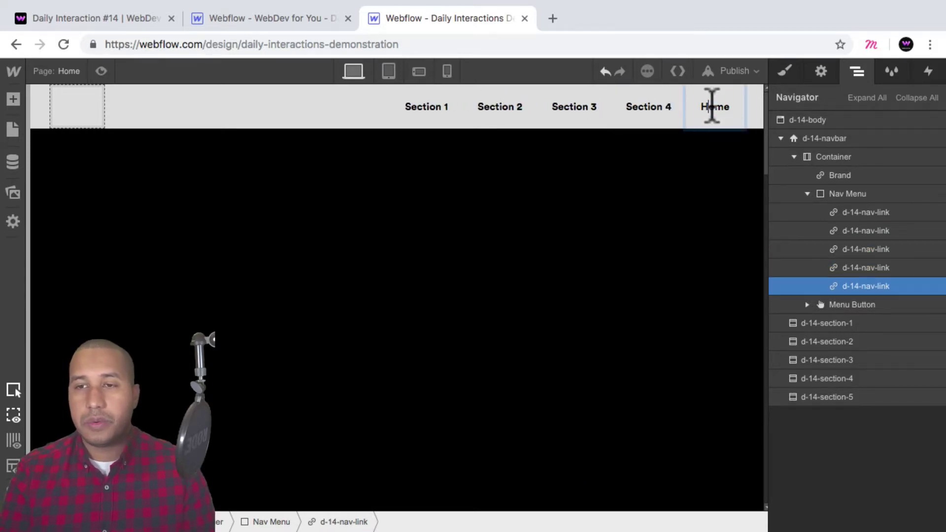
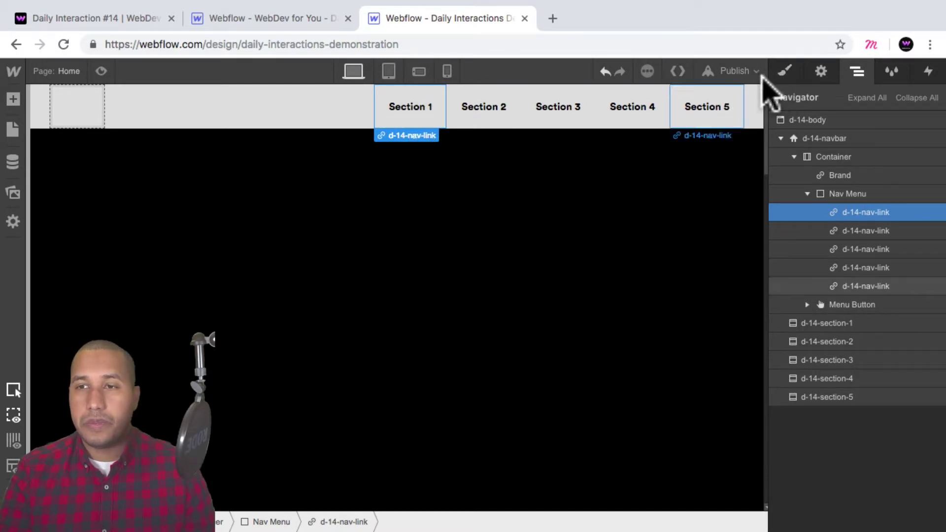
Step: Make the Section 1 nav link a page section link that targets section-1
{"action": "left_click", "coordinate": [821, 71]}
{"action": "left_click", "coordinate": [859, 72]}
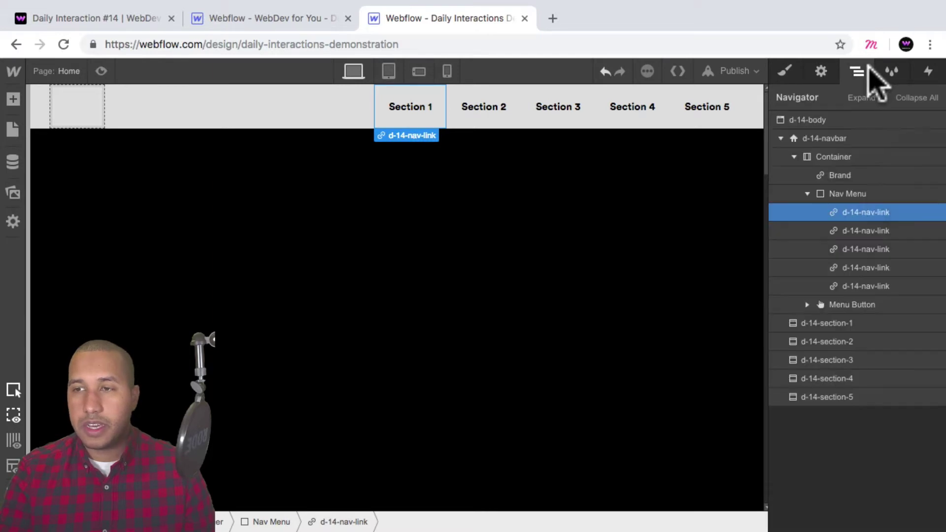
{"action": "left_click", "coordinate": [821, 72]}
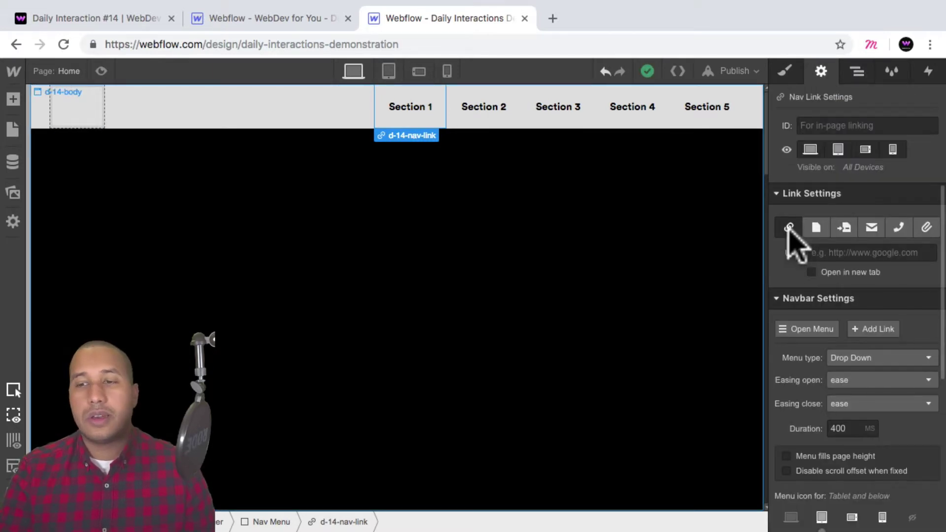
{"action": "left_click", "coordinate": [845, 228]}
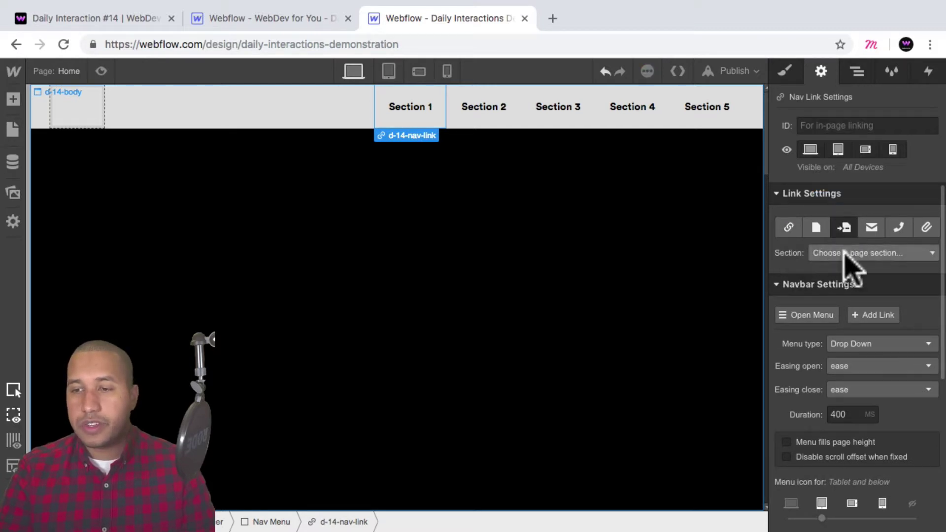
{"action": "left_click", "coordinate": [849, 252]}
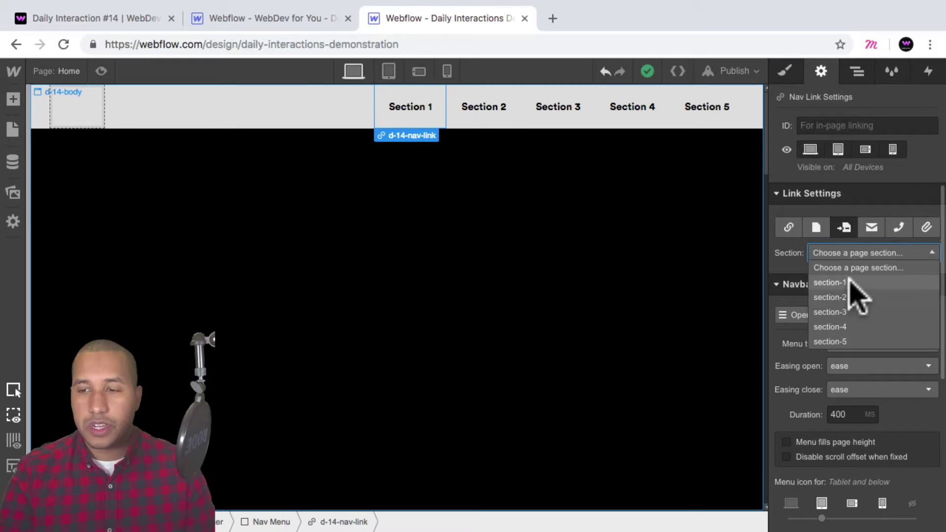
{"action": "left_click", "coordinate": [838, 283]}
Step: Make the Section 2 nav link a page section link that targets section-2
{"action": "left_click", "coordinate": [502, 112]}
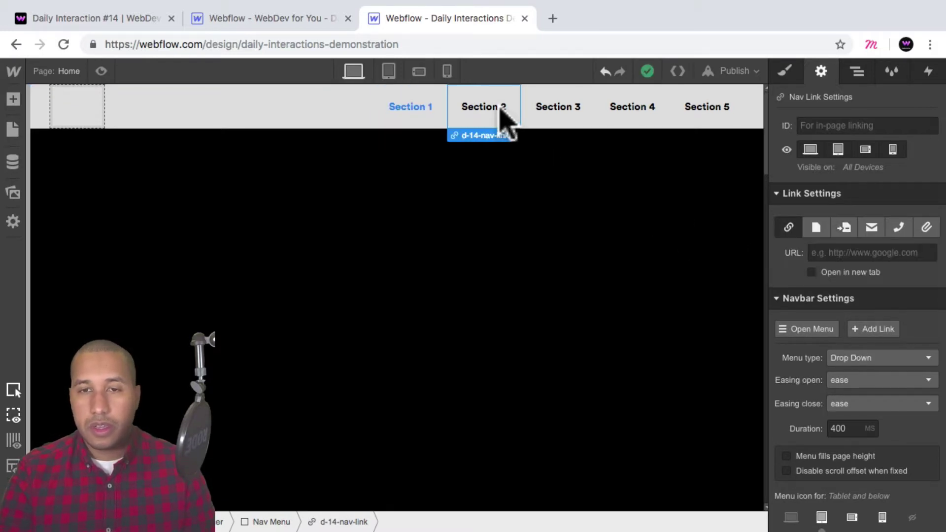
{"action": "left_click", "coordinate": [845, 227]}
{"action": "left_click", "coordinate": [860, 252]}
{"action": "left_click", "coordinate": [857, 301]}
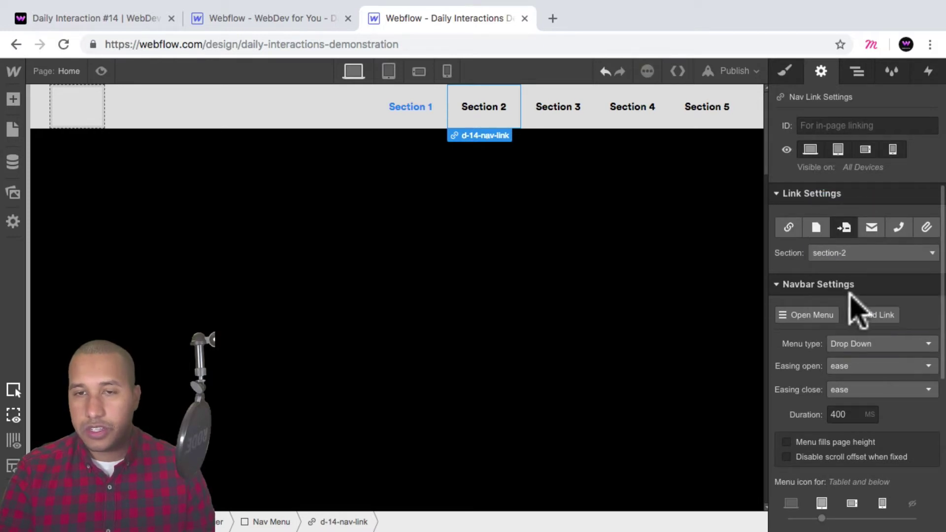
Step: Make the Section 3 nav link a page section link that targets section-3
{"action": "left_click", "coordinate": [562, 112]}
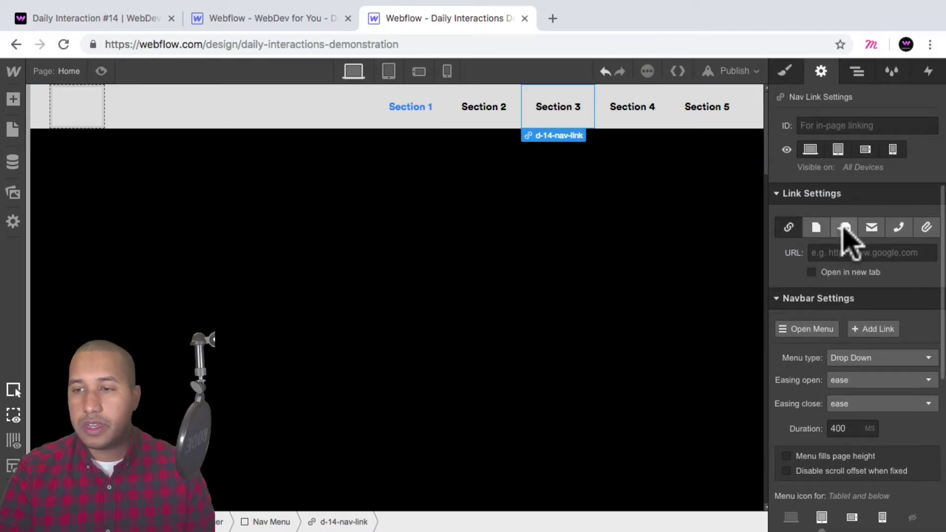
{"action": "left_click", "coordinate": [845, 227]}
{"action": "left_click", "coordinate": [862, 253]}
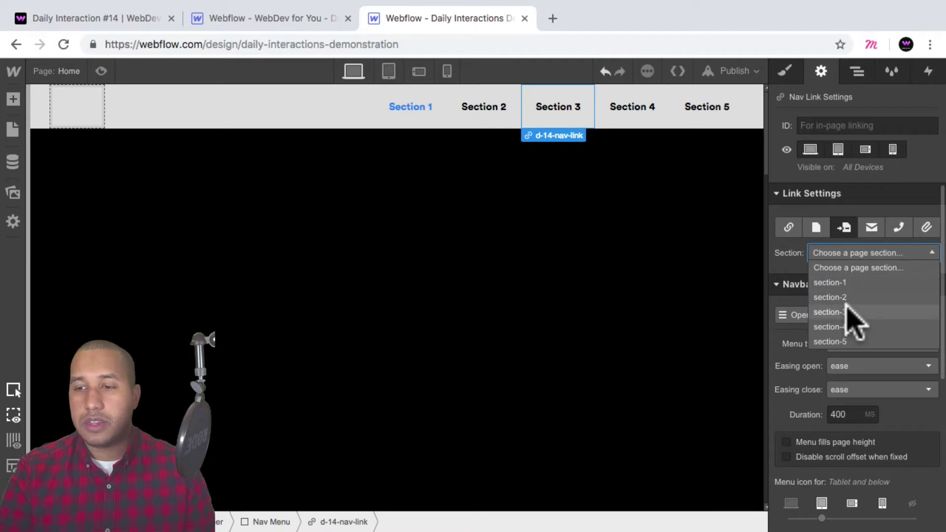
{"action": "left_click", "coordinate": [852, 316]}
Step: Make the Section 4 nav link a page section link that targets section-4
{"action": "left_click", "coordinate": [651, 114]}
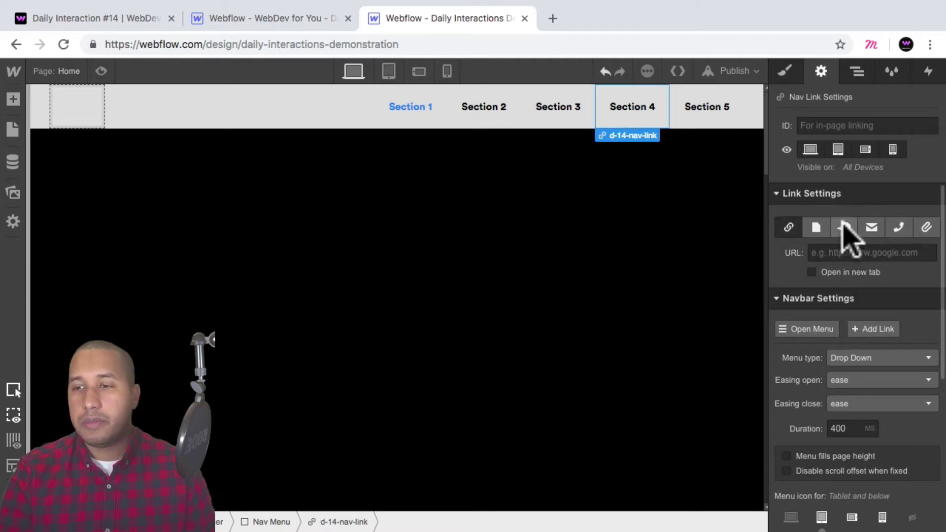
{"action": "left_click", "coordinate": [843, 225]}
{"action": "left_click", "coordinate": [851, 253]}
{"action": "left_click", "coordinate": [850, 325]}
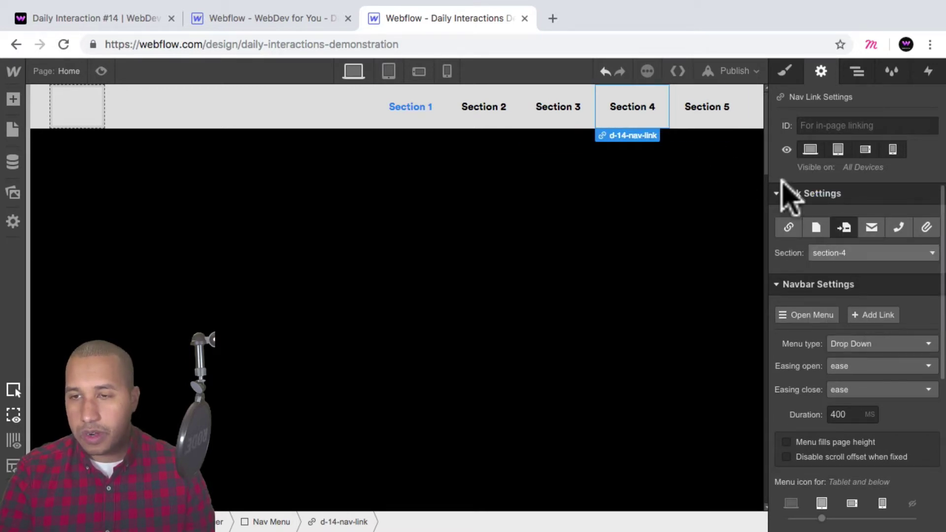
Step: Make the Section 5 nav link a page section link that targets section-5
{"action": "left_click", "coordinate": [706, 106]}
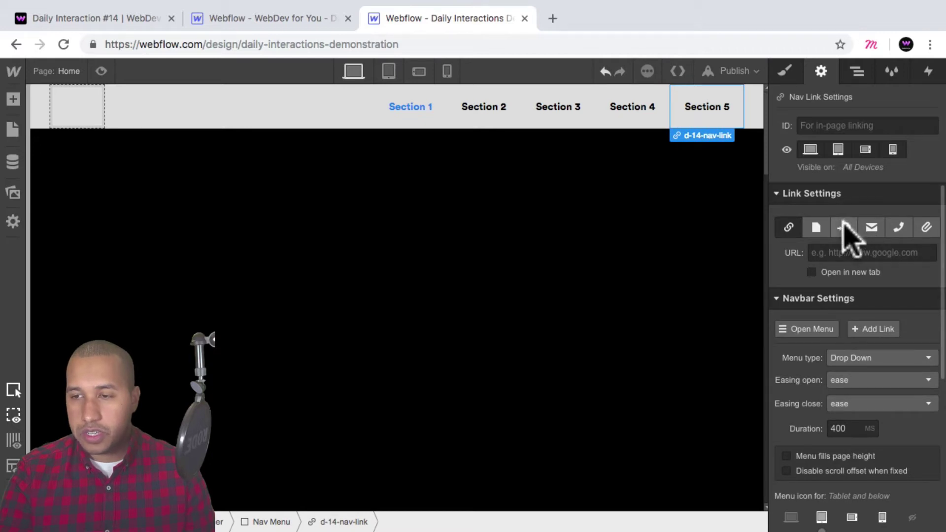
{"action": "left_click", "coordinate": [843, 227]}
{"action": "left_click", "coordinate": [855, 252]}
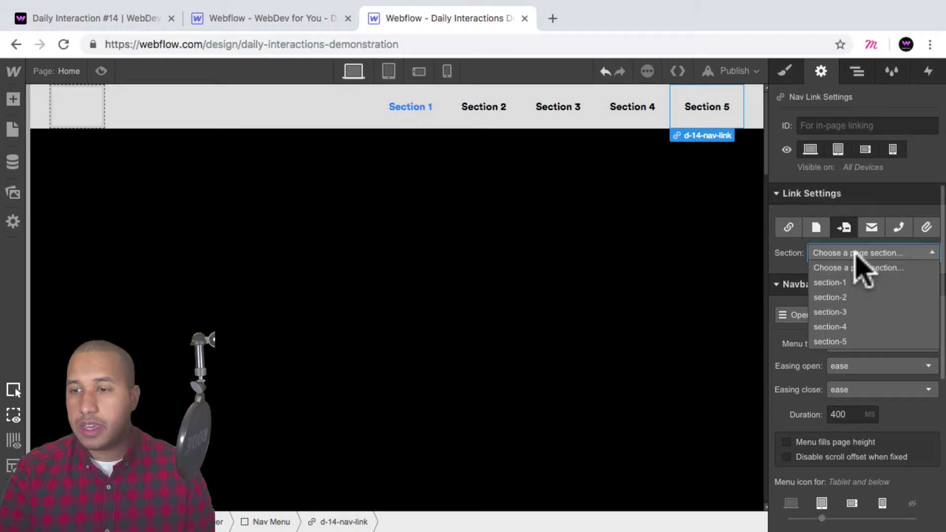
{"action": "left_click", "coordinate": [838, 342]}
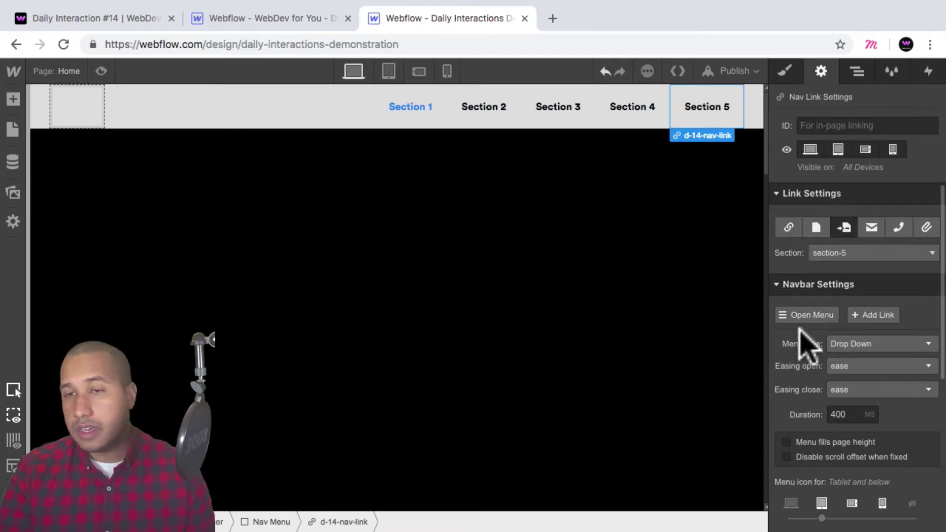
Step: Preview the page, test the navbar's section links, return to Section 1 and leave the preview
{"action": "left_click", "coordinate": [259, 207]}
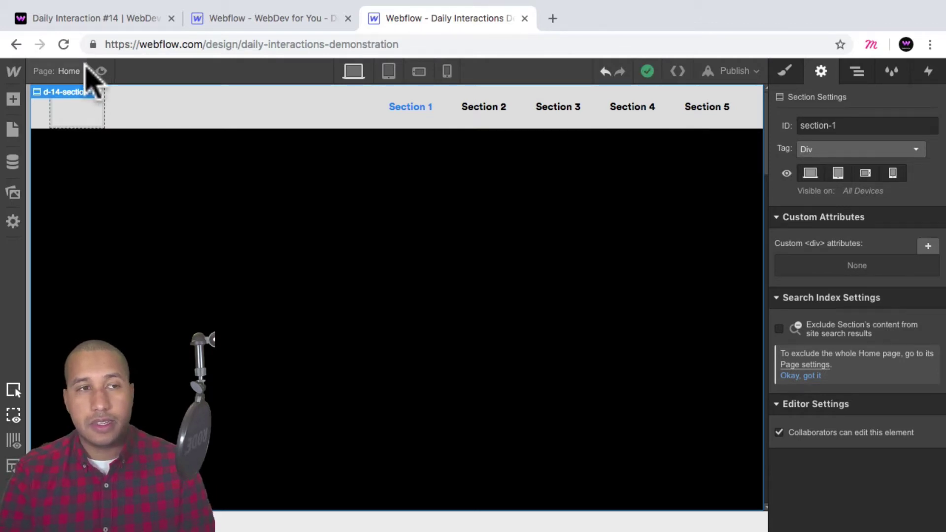
{"action": "left_click", "coordinate": [101, 71]}
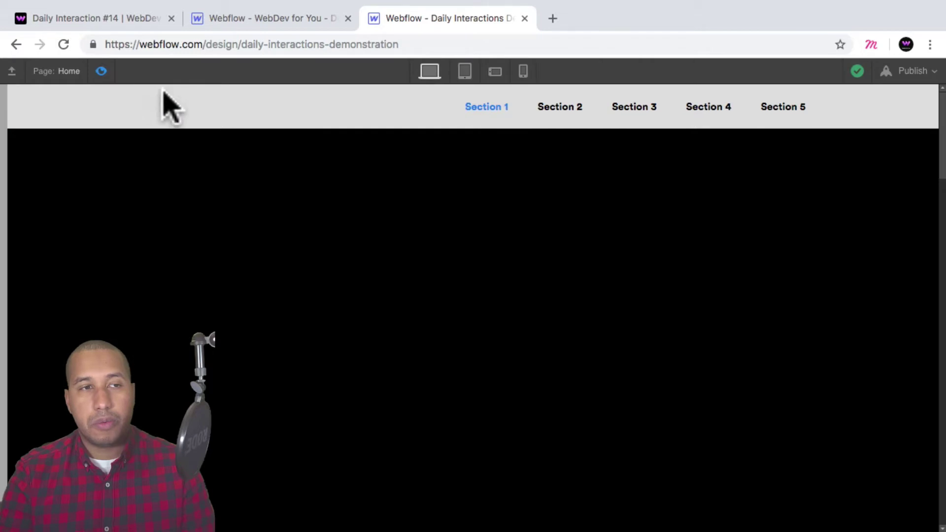
{"action": "left_click", "coordinate": [562, 118]}
{"action": "left_click", "coordinate": [634, 109]}
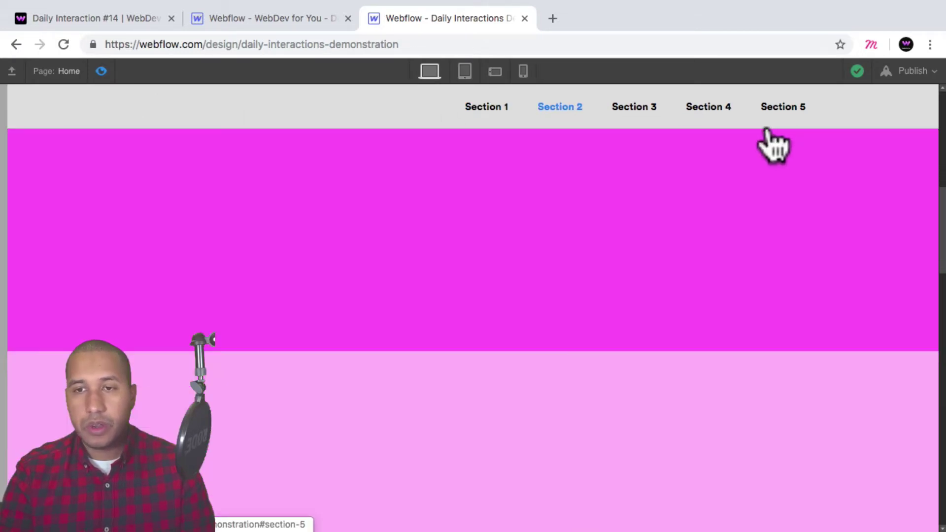
{"action": "left_click", "coordinate": [715, 110]}
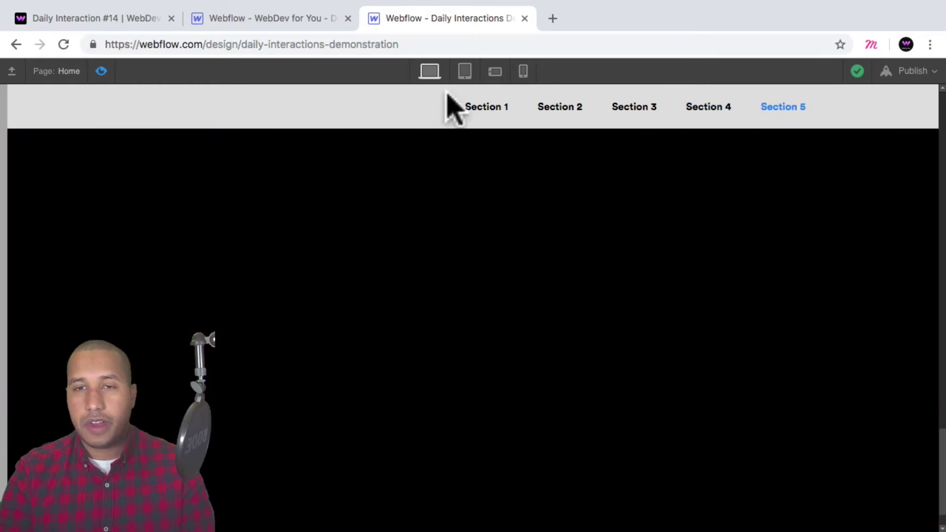
{"action": "left_click", "coordinate": [501, 118]}
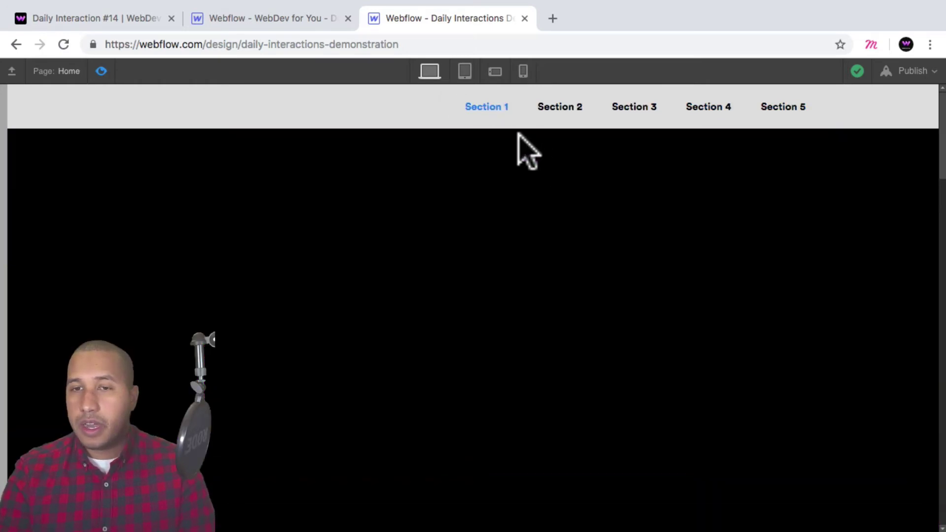
{"action": "left_click", "coordinate": [102, 70]}
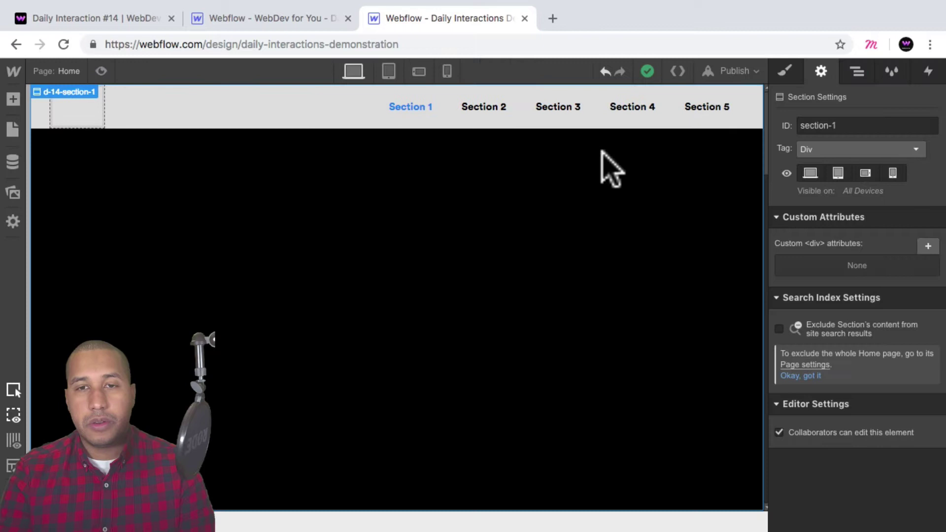
Step: Set the Current state text colour of the d-14-nav-link class to the dark violet swatch #4d16dd
{"action": "left_click", "coordinate": [424, 117]}
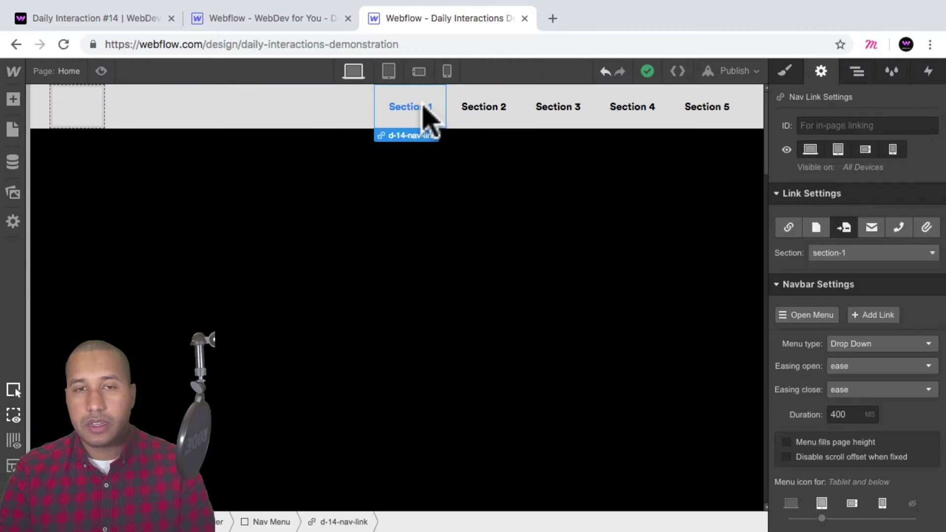
{"action": "left_click", "coordinate": [786, 72]}
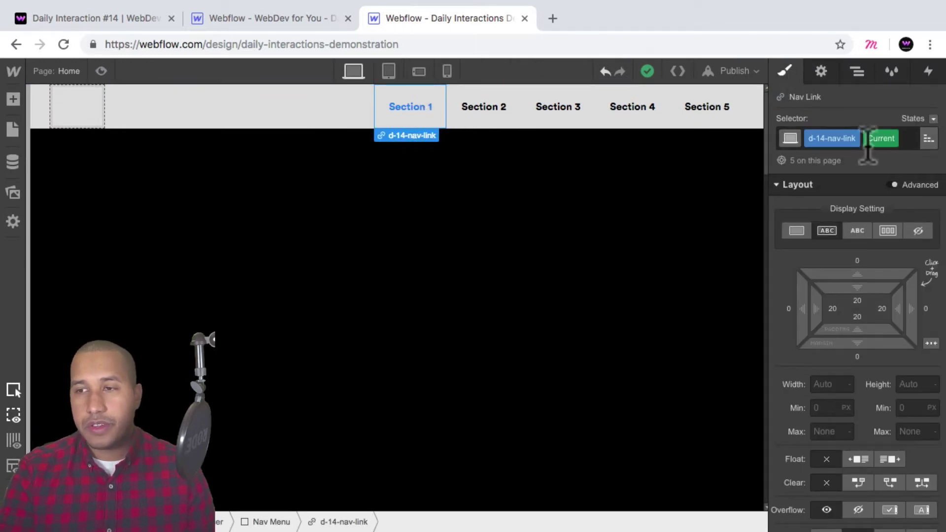
{"action": "scroll", "coordinate": [882, 236], "scroll_direction": "down", "scroll_amount": 6}
{"action": "scroll", "coordinate": [892, 227], "scroll_direction": "down", "scroll_amount": 1}
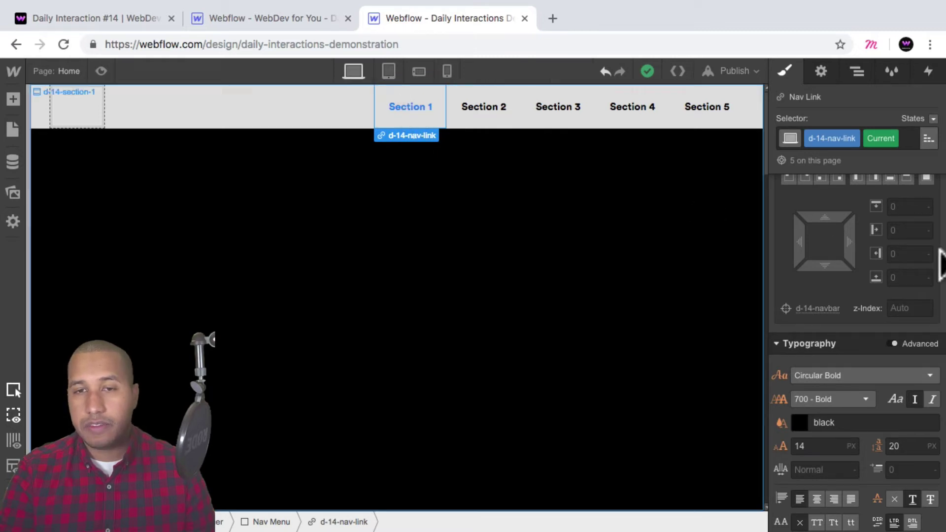
{"action": "scroll", "coordinate": [916, 295], "scroll_direction": "down", "scroll_amount": 2}
{"action": "scroll", "coordinate": [894, 289], "scroll_direction": "down", "scroll_amount": 1}
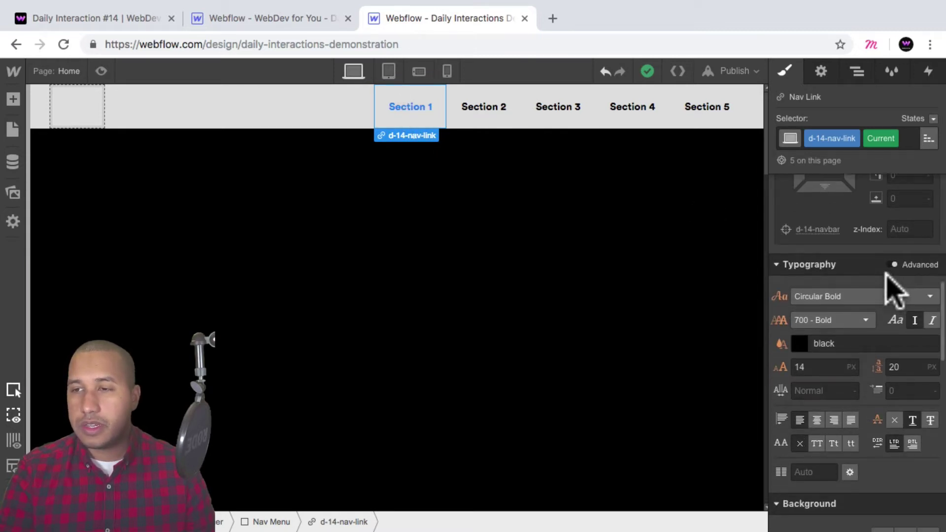
{"action": "left_click", "coordinate": [798, 327]}
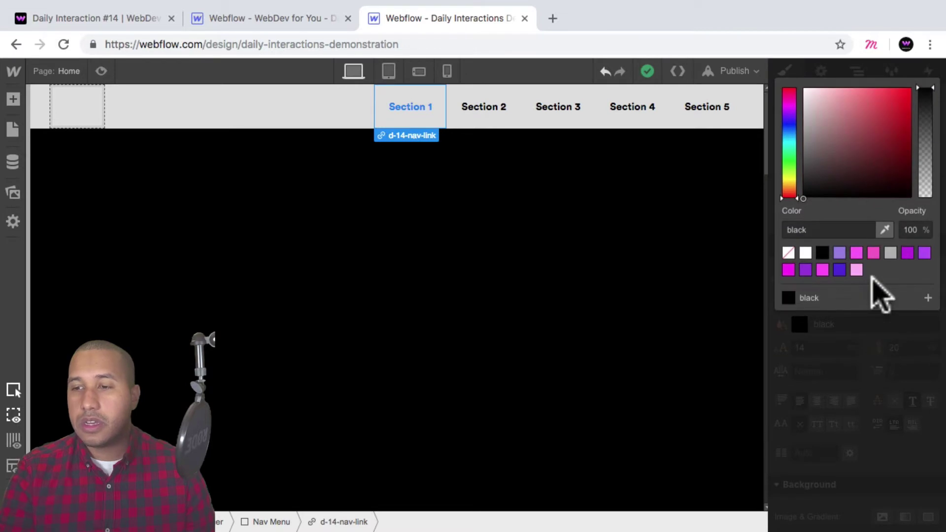
{"action": "left_click", "coordinate": [840, 270]}
{"action": "left_click", "coordinate": [621, 235]}
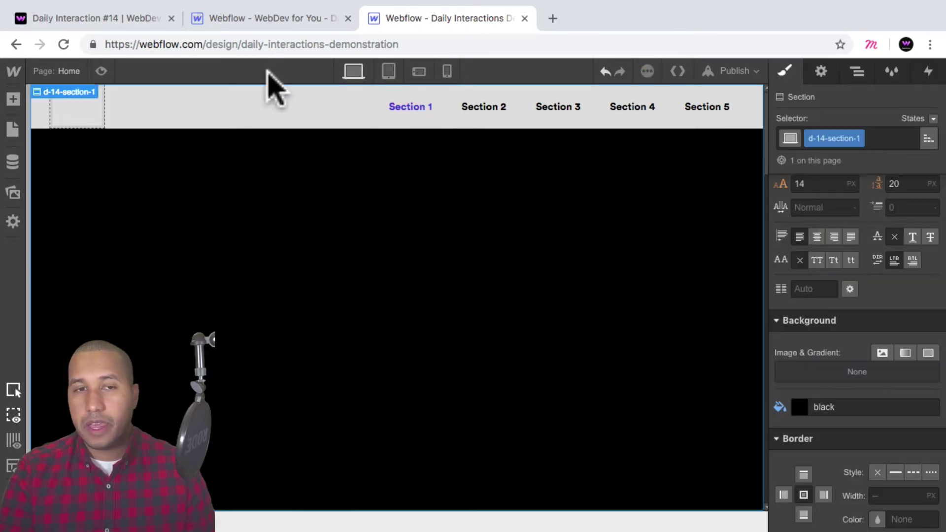
Step: Select the whole d-14-navbar element and show its style settings
{"action": "left_click", "coordinate": [263, 114]}
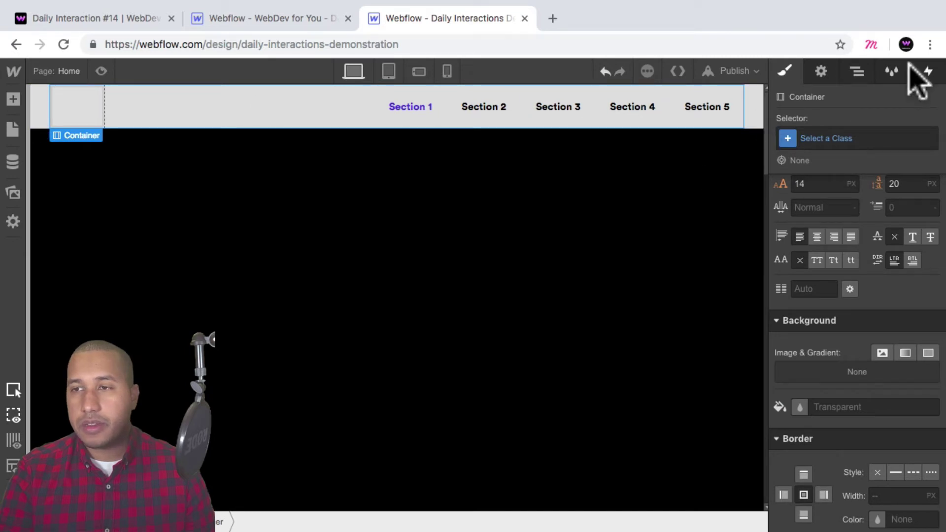
{"action": "left_click", "coordinate": [863, 79]}
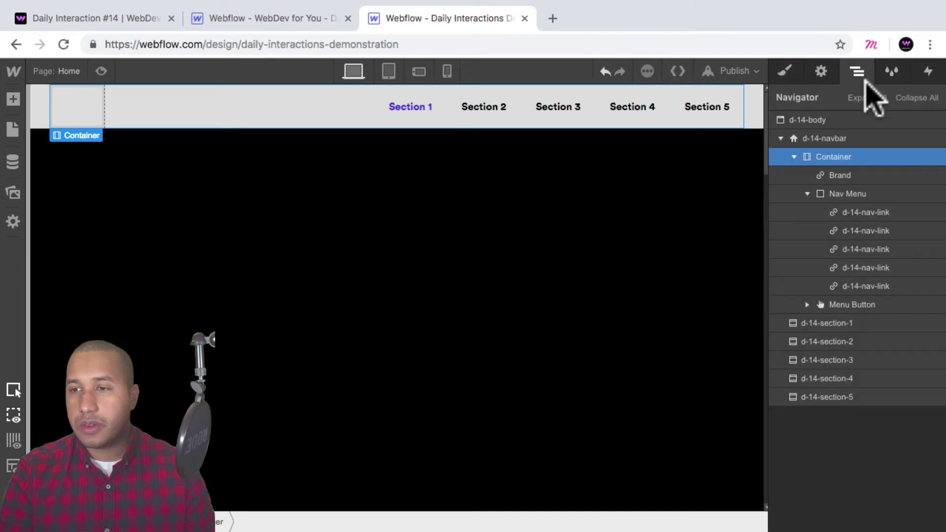
{"action": "left_click", "coordinate": [833, 135]}
{"action": "left_click", "coordinate": [785, 71]}
{"action": "scroll", "coordinate": [885, 273], "scroll_direction": "down", "scroll_amount": 5}
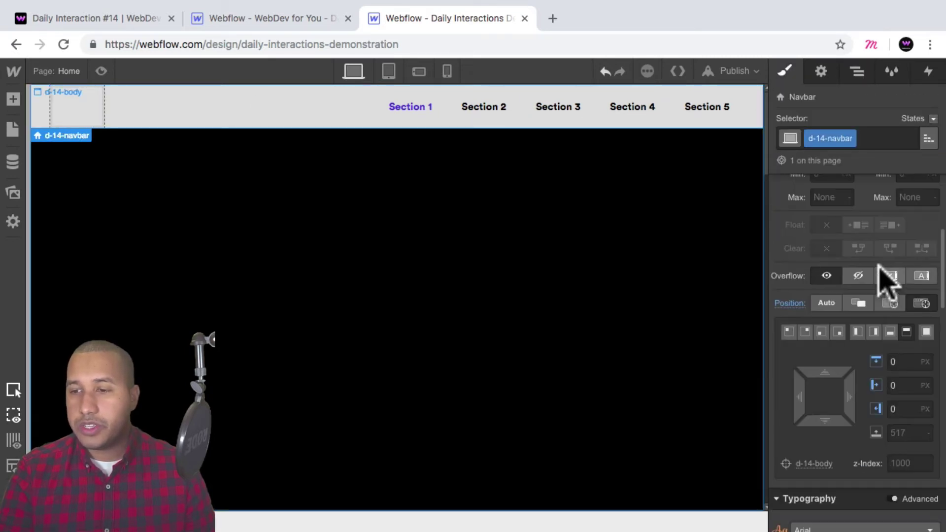
{"action": "scroll", "coordinate": [838, 288], "scroll_direction": "down", "scroll_amount": 5}
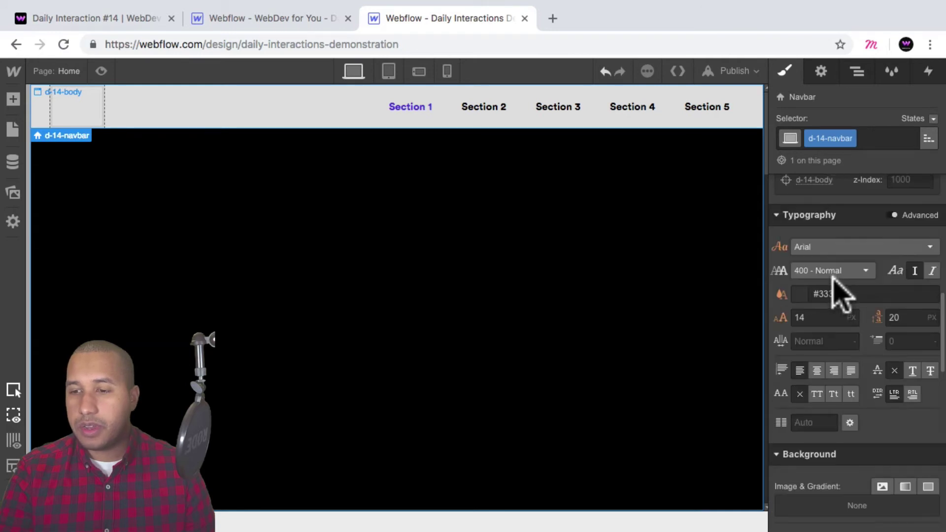
{"action": "left_click", "coordinate": [800, 294]}
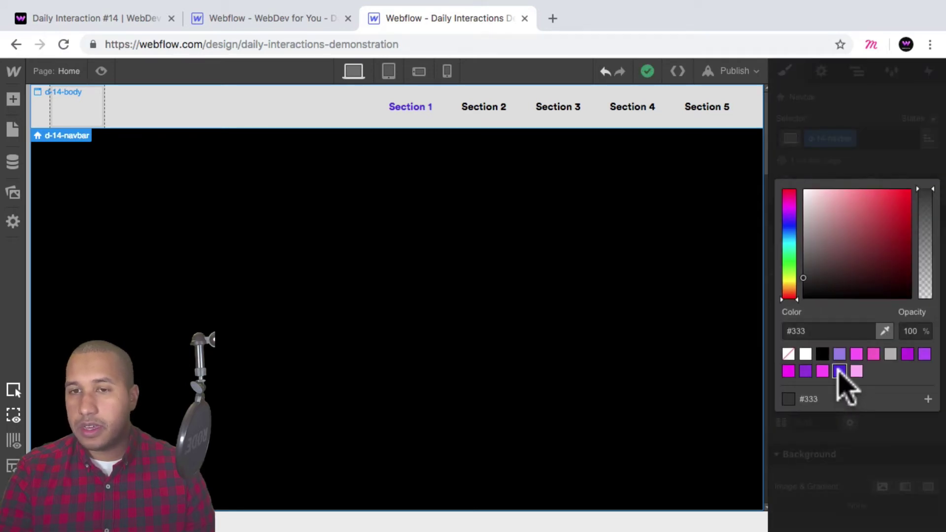
{"action": "left_click", "coordinate": [856, 372]}
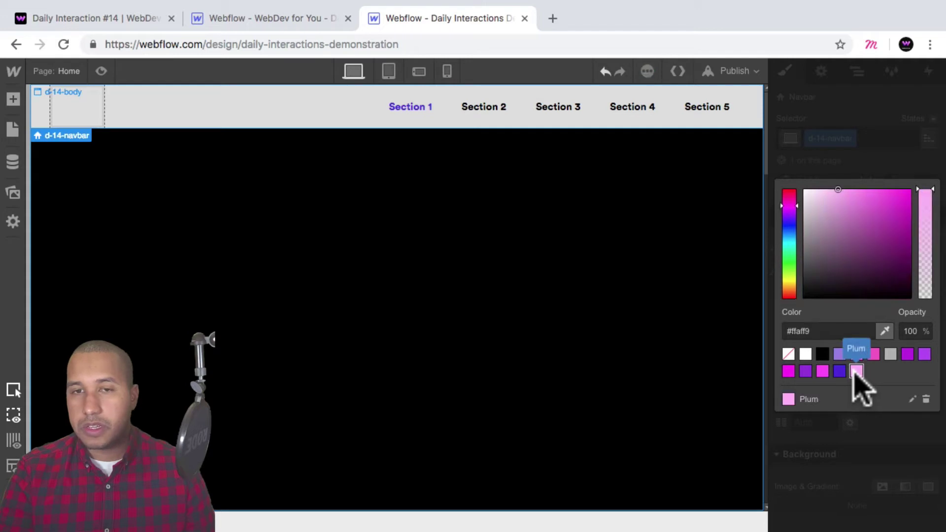
{"action": "left_click", "coordinate": [803, 154]}
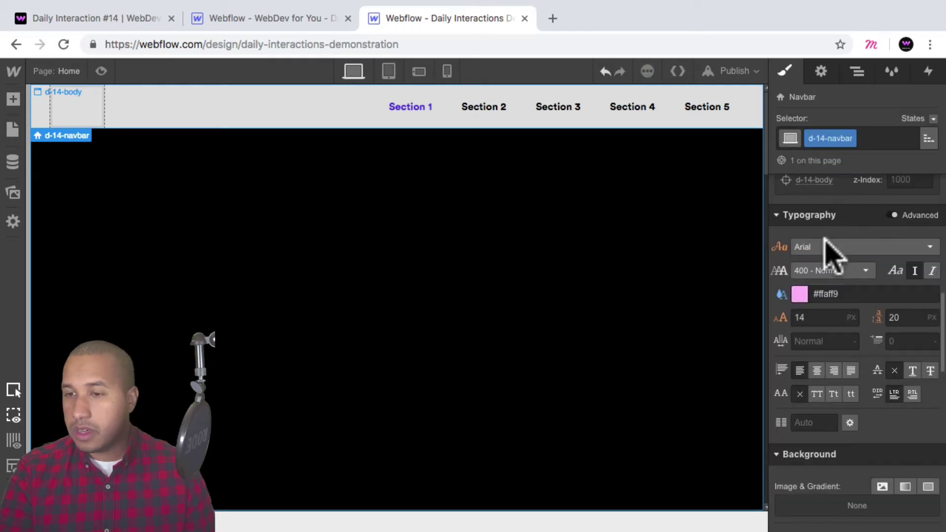
{"action": "left_click", "coordinate": [800, 294]}
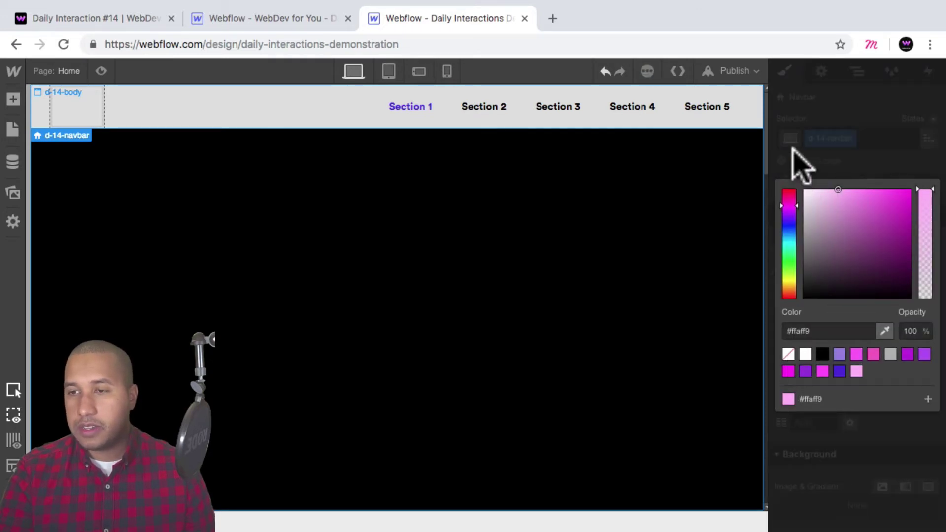
{"action": "left_click", "coordinate": [797, 165]}
{"action": "key", "text": "super+z"}
Step: Set the background colour of the d-14-navbar to the Plum swatch #ffaff9
{"action": "scroll", "coordinate": [870, 266], "scroll_direction": "down", "scroll_amount": 5}
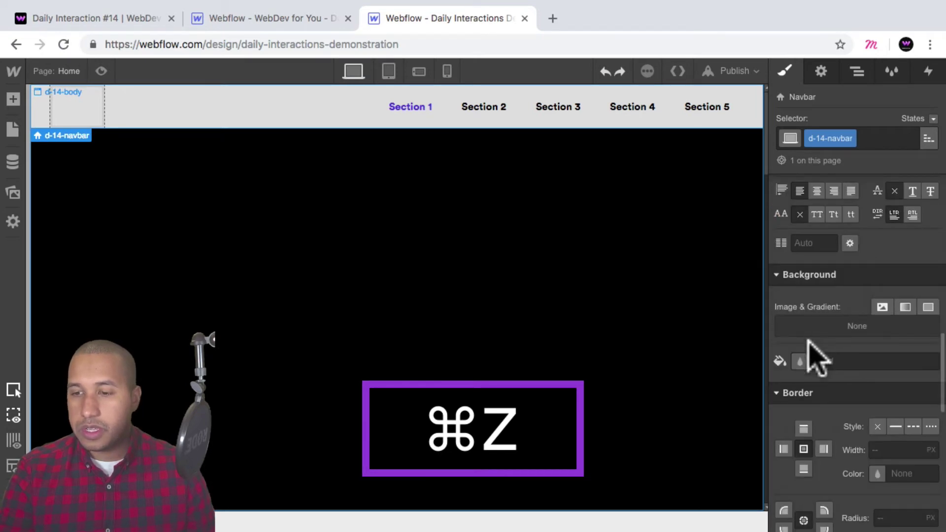
{"action": "left_click", "coordinate": [803, 363]}
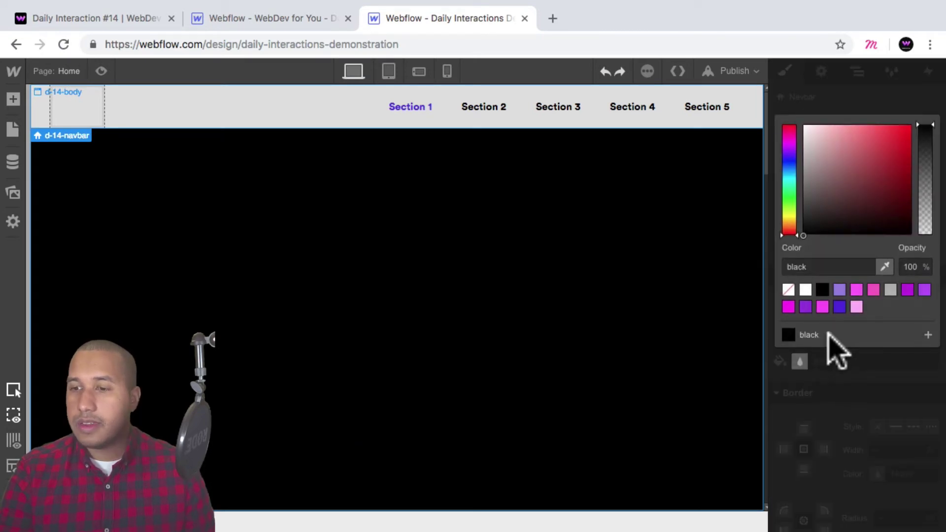
{"action": "left_click", "coordinate": [857, 308]}
{"action": "left_click", "coordinate": [867, 380]}
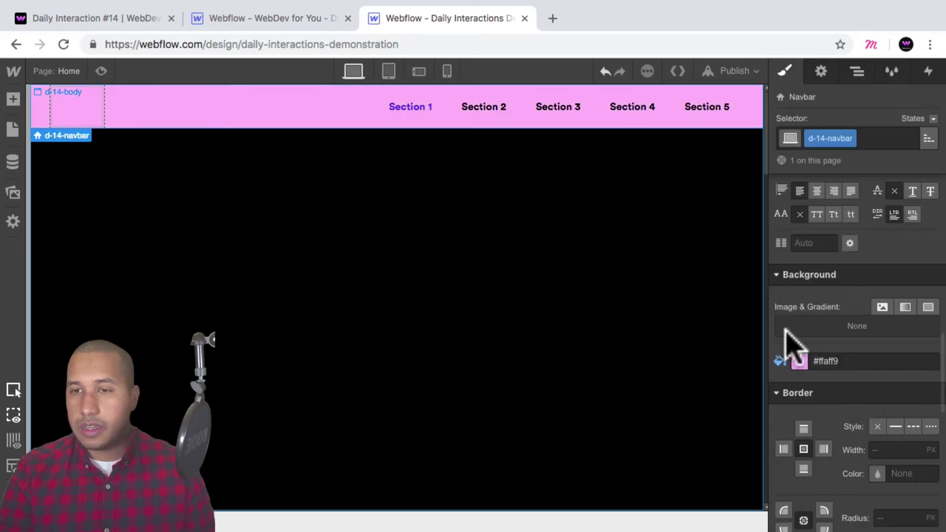
Step: Preview the page, test the Section 2 and Section 1 nav links with the new colours, and leave the preview
{"action": "left_click", "coordinate": [104, 71]}
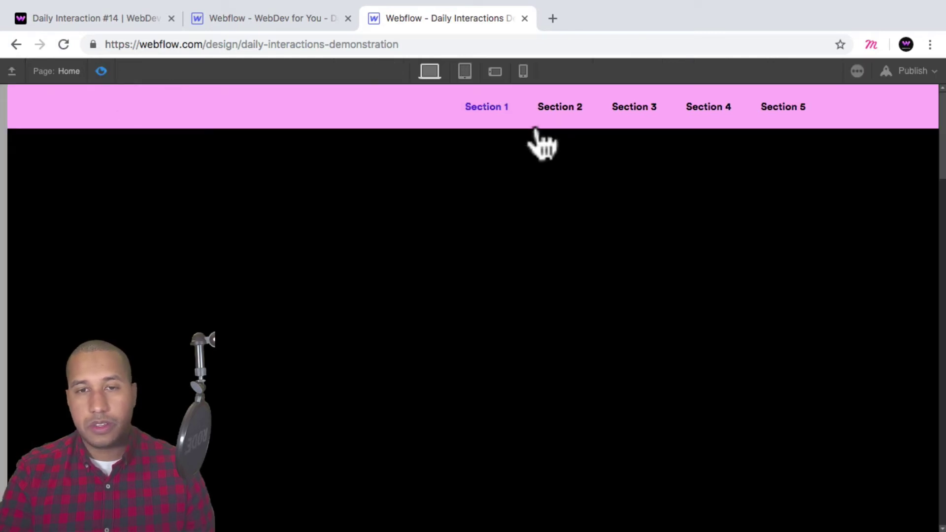
{"action": "left_click", "coordinate": [553, 109]}
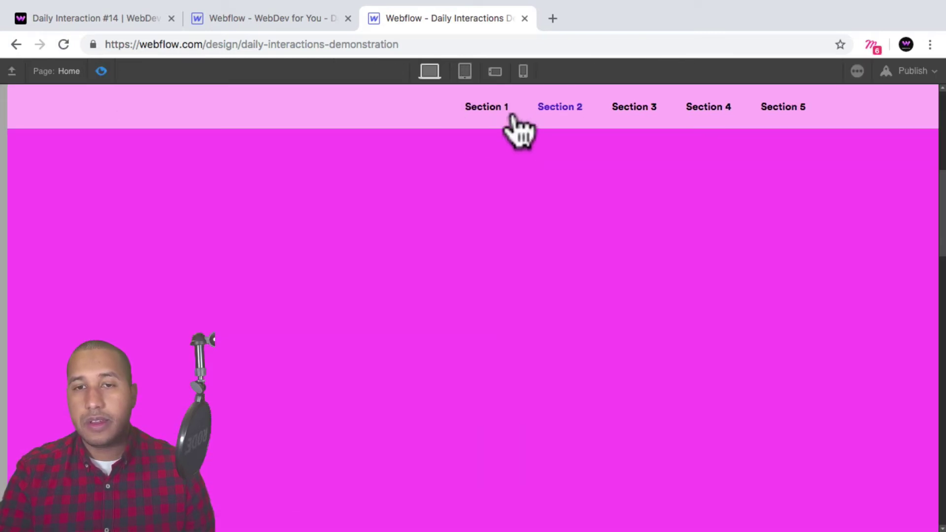
{"action": "left_click", "coordinate": [487, 110]}
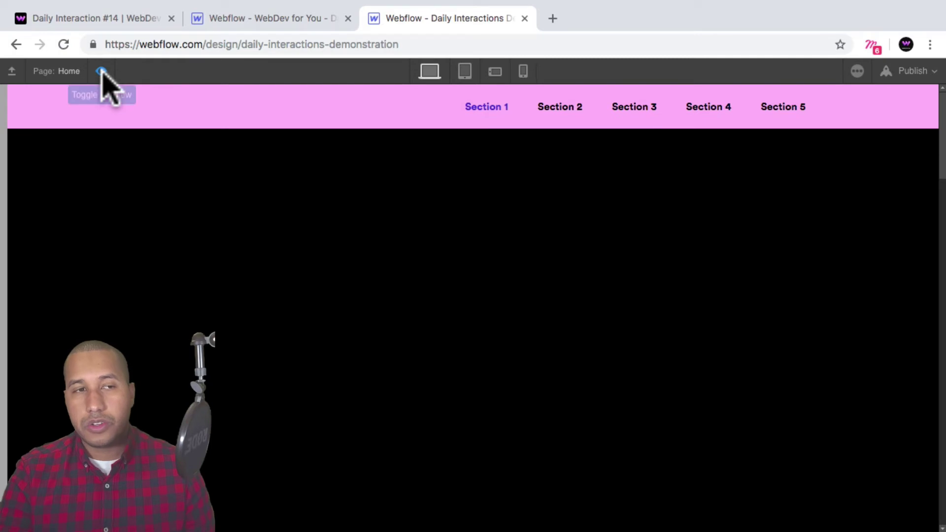
{"action": "left_click", "coordinate": [101, 71]}
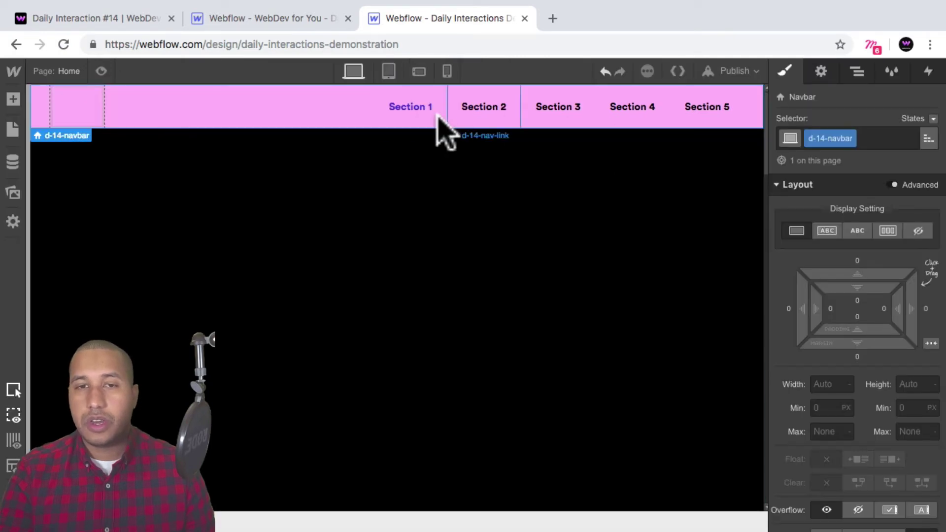
{"action": "left_click", "coordinate": [934, 119]}
{"action": "left_click", "coordinate": [903, 150]}
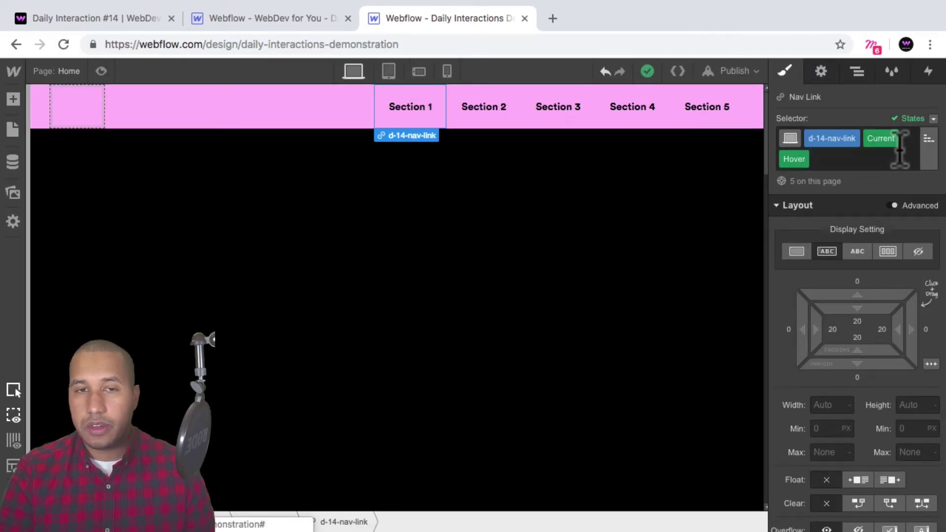
{"action": "scroll", "coordinate": [877, 253], "scroll_direction": "down", "scroll_amount": 5}
{"action": "scroll", "coordinate": [873, 238], "scroll_direction": "down", "scroll_amount": 4}
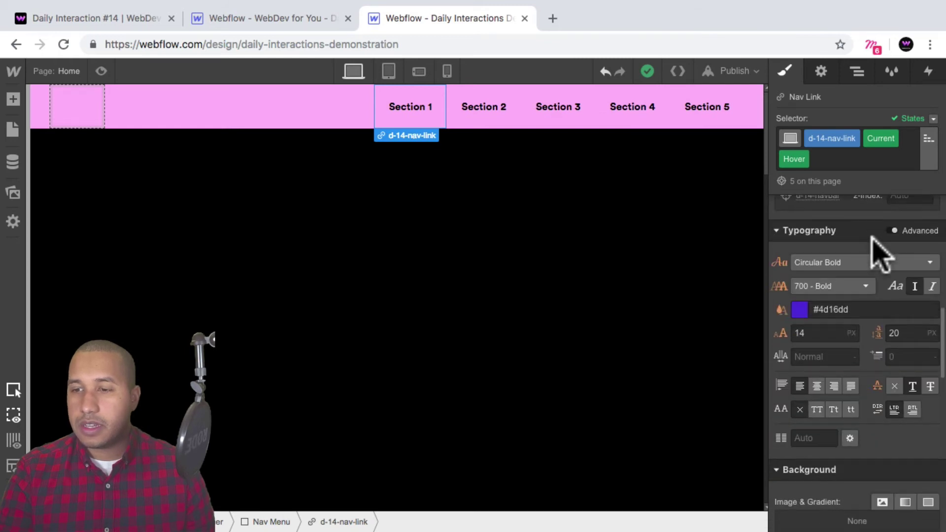
Step: Set the Hover state text colour of the d-14-nav-link class to Medium Orchid #b447f9, using the Section 2 link
{"action": "left_click", "coordinate": [505, 106]}
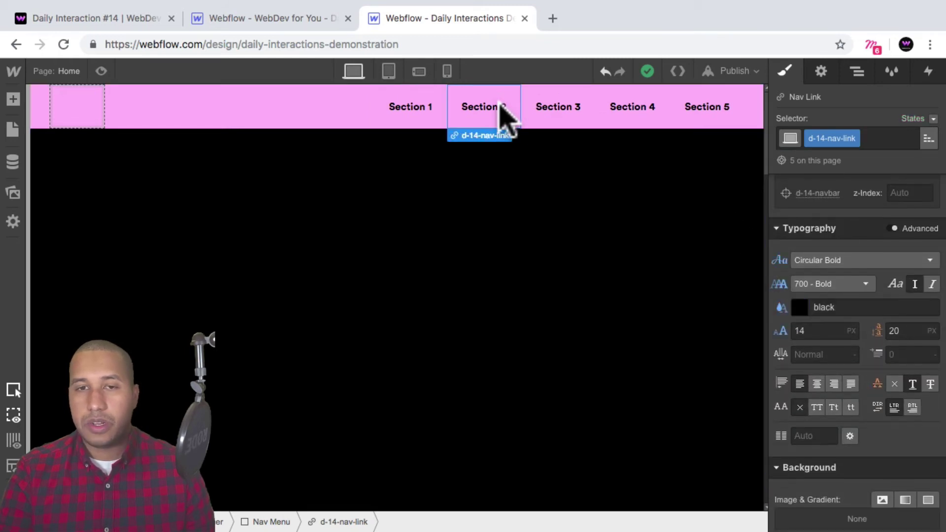
{"action": "left_click", "coordinate": [933, 118]}
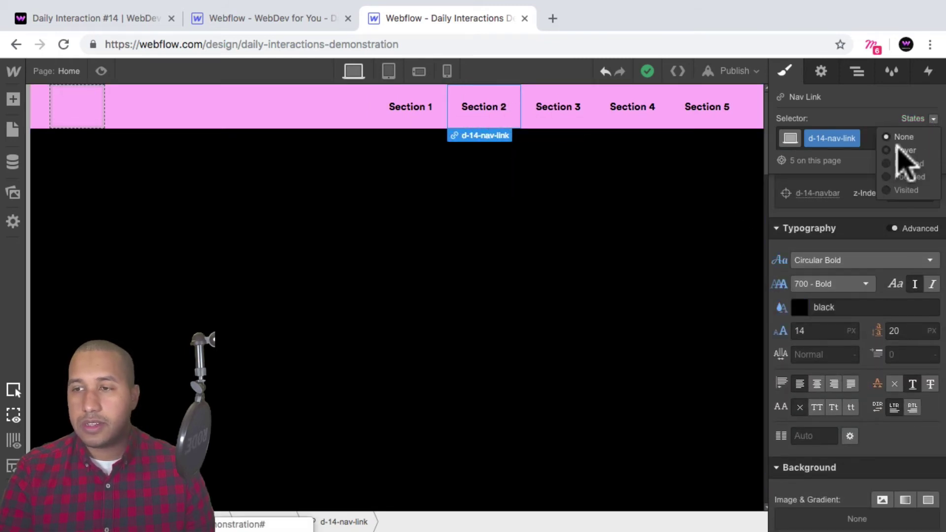
{"action": "left_click", "coordinate": [904, 153]}
{"action": "scroll", "coordinate": [905, 224], "scroll_direction": "down", "scroll_amount": 4}
{"action": "scroll", "coordinate": [907, 229], "scroll_direction": "down", "scroll_amount": 2}
{"action": "scroll", "coordinate": [907, 230], "scroll_direction": "up", "scroll_amount": 2}
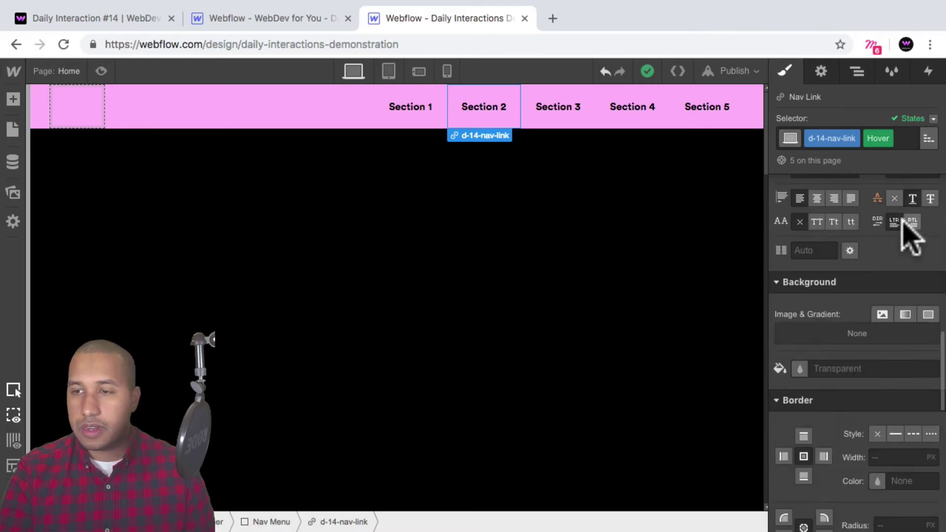
{"action": "scroll", "coordinate": [907, 230], "scroll_direction": "down", "scroll_amount": 3}
{"action": "scroll", "coordinate": [905, 224], "scroll_direction": "up", "scroll_amount": 5}
{"action": "scroll", "coordinate": [905, 224], "scroll_direction": "up", "scroll_amount": 2}
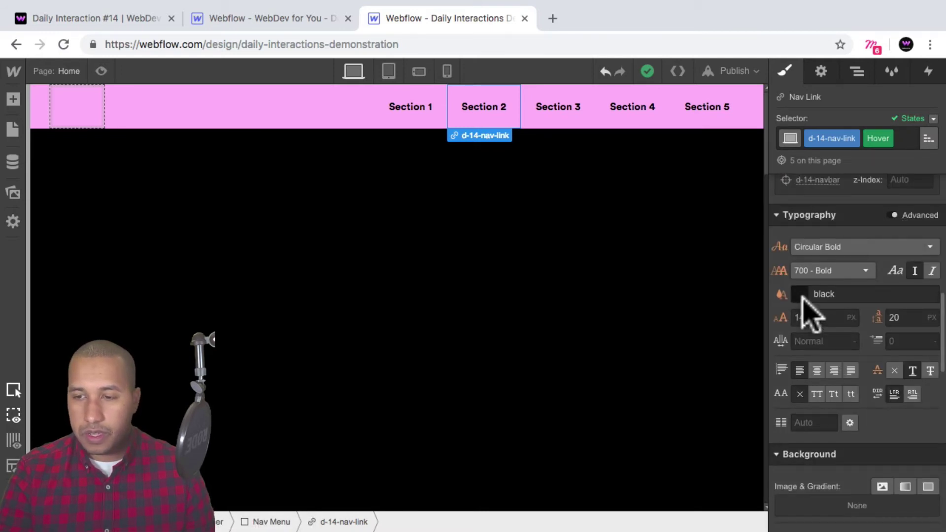
{"action": "left_click", "coordinate": [803, 295]}
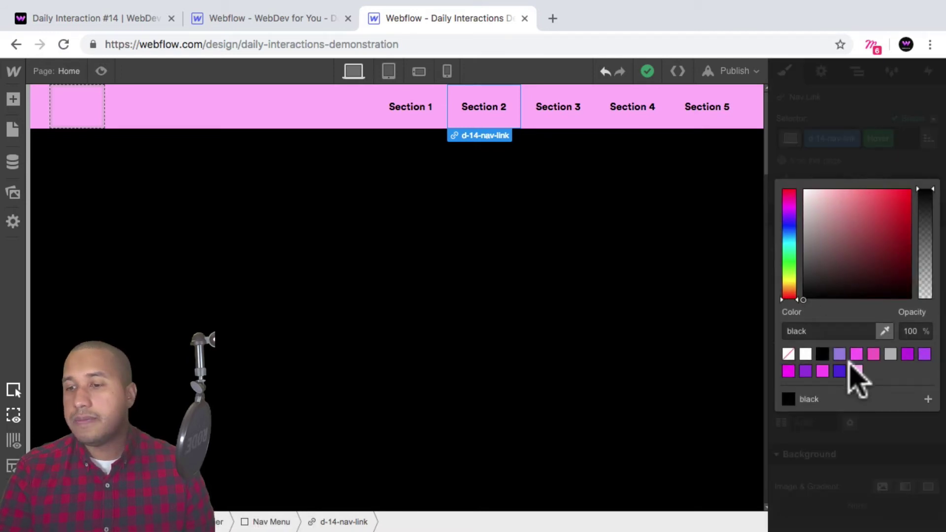
{"action": "left_click", "coordinate": [823, 371]}
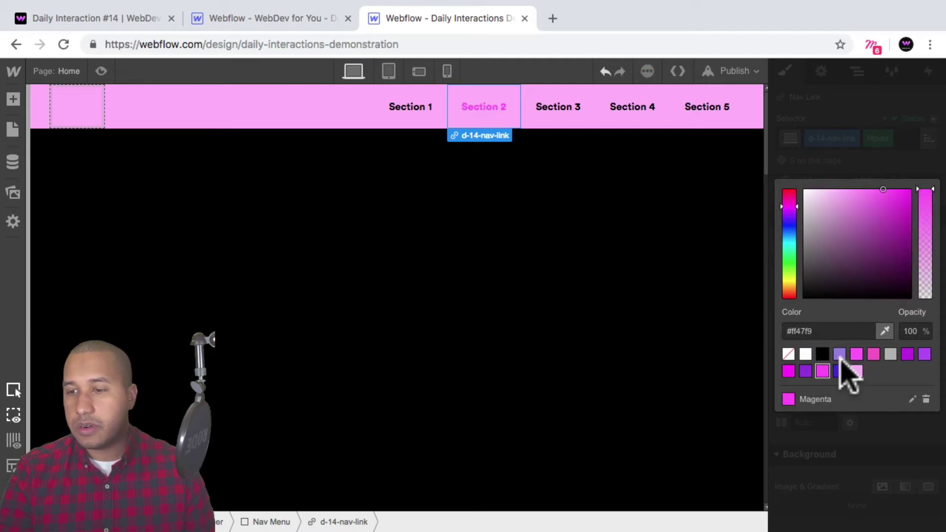
{"action": "left_click", "coordinate": [925, 355]}
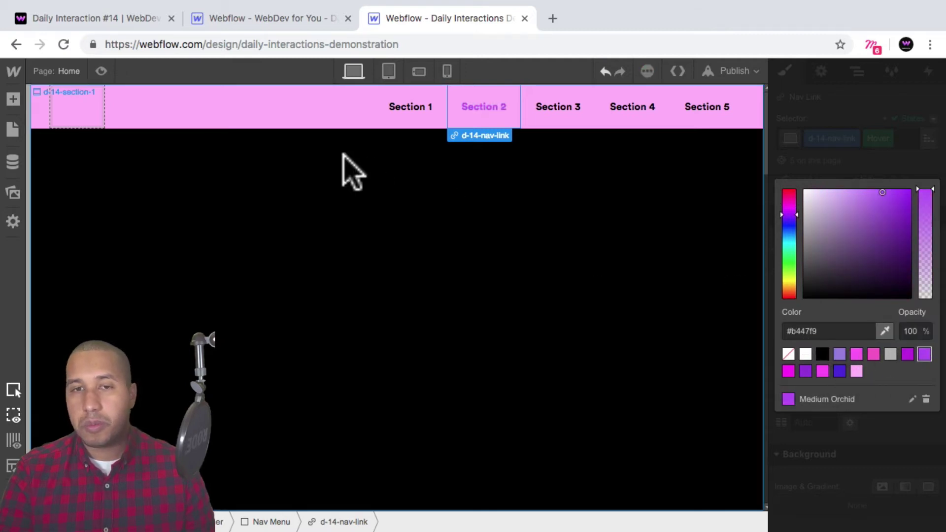
Step: Preview the page and test the hover and current colours by following the links to Sections 3, 4, 5, 1 and 2
{"action": "left_click", "coordinate": [101, 71]}
{"action": "left_click", "coordinate": [633, 110]}
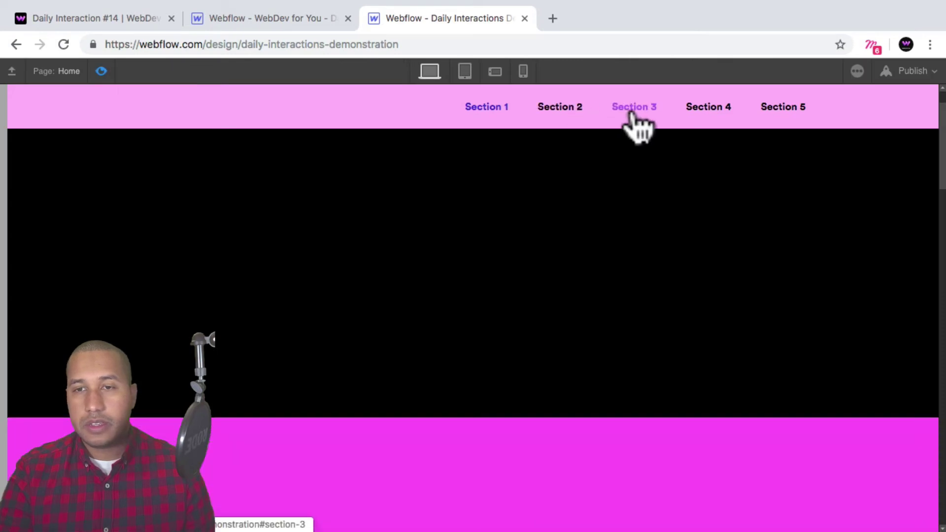
{"action": "left_click", "coordinate": [712, 111]}
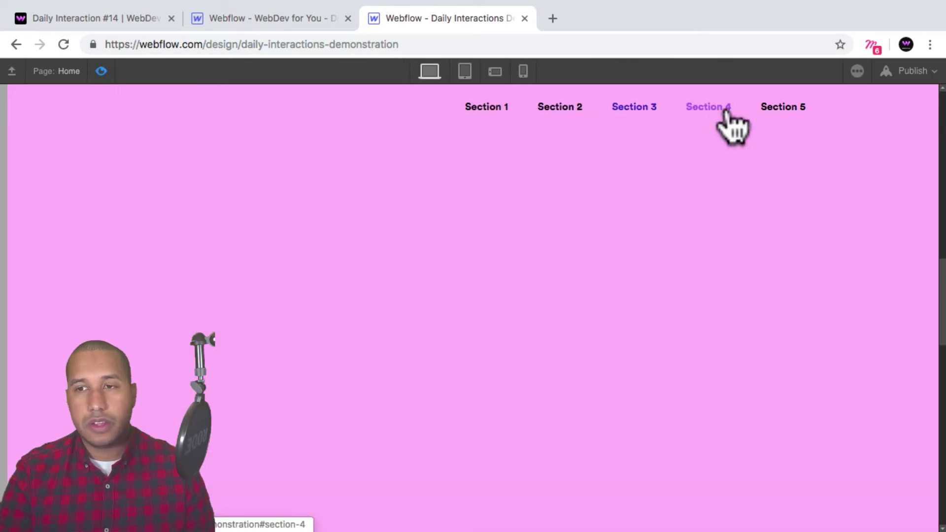
{"action": "left_click", "coordinate": [778, 111]}
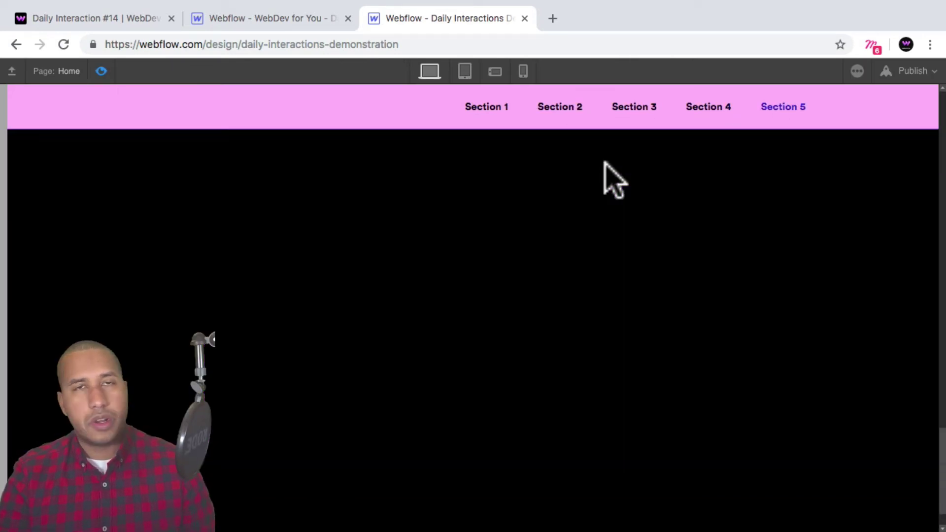
{"action": "left_click", "coordinate": [505, 109]}
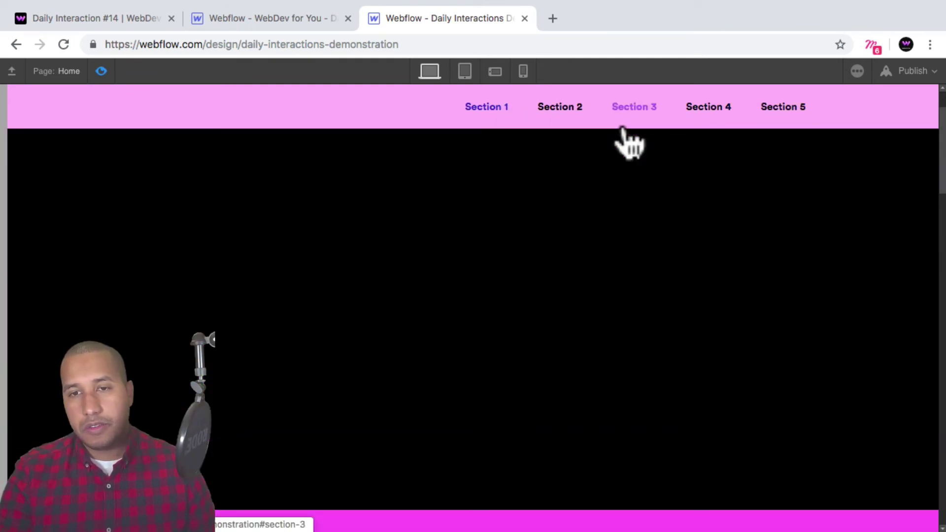
{"action": "left_click", "coordinate": [566, 111]}
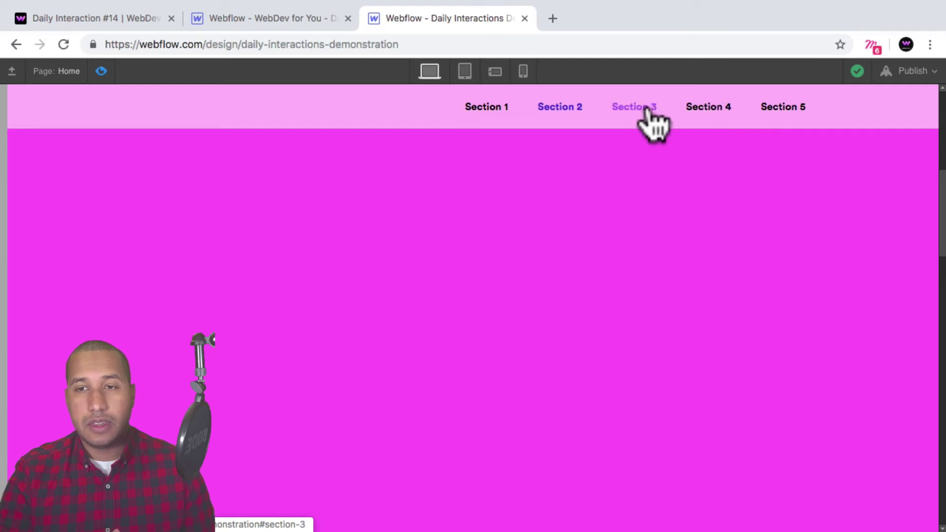
Step: Test the Section 5 and Section 1 nav links in the preview and return to editing
{"action": "left_click", "coordinate": [778, 113]}
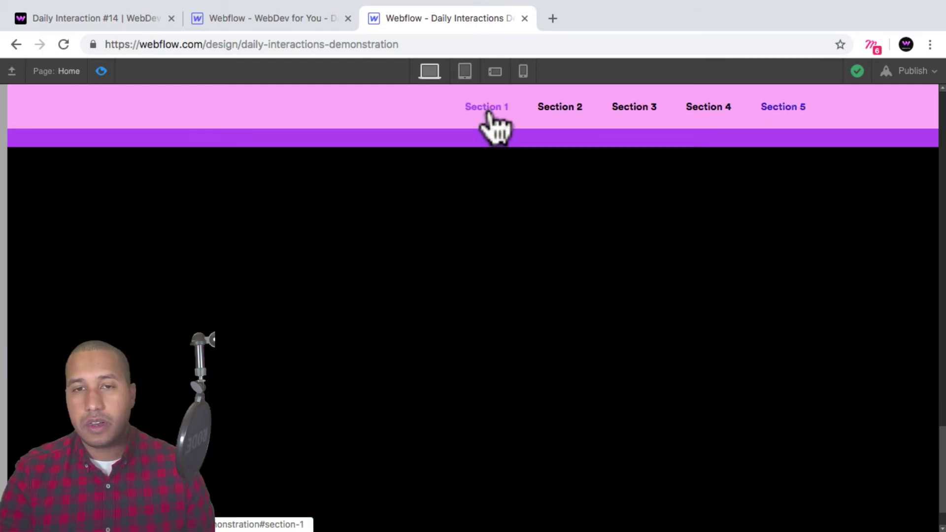
{"action": "left_click", "coordinate": [489, 114]}
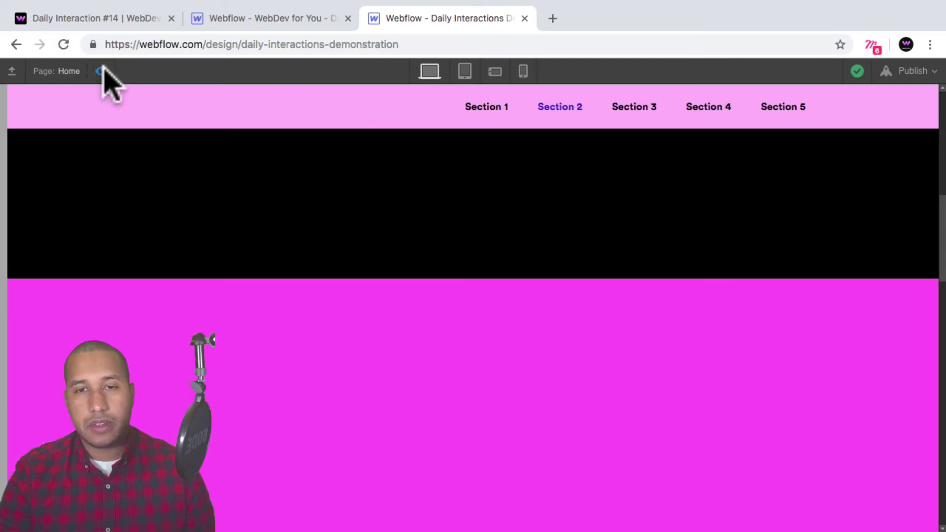
{"action": "left_click", "coordinate": [101, 71]}
Step: Set the background colour of the d-14-navbar to the black swatch
{"action": "left_click", "coordinate": [340, 119]}
{"action": "left_click", "coordinate": [857, 71]}
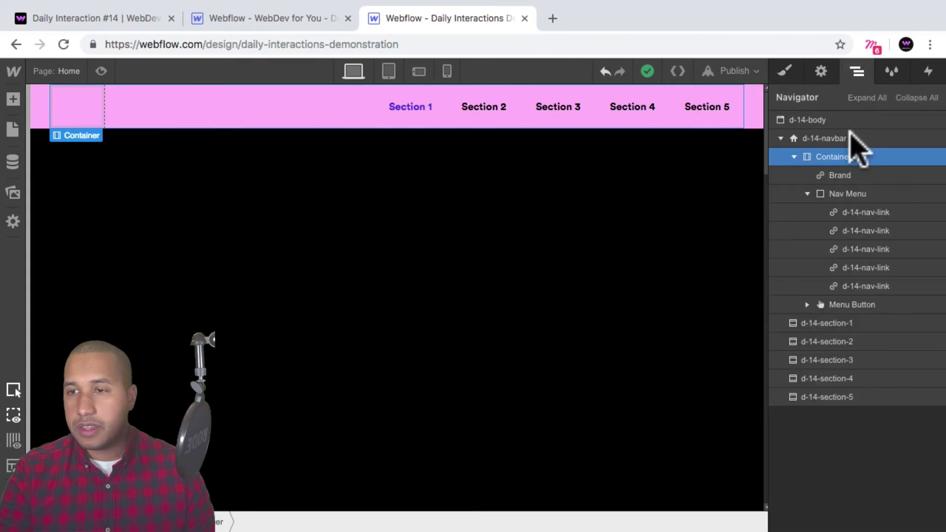
{"action": "left_click", "coordinate": [833, 138]}
{"action": "left_click", "coordinate": [785, 71]}
{"action": "scroll", "coordinate": [841, 252], "scroll_direction": "down", "scroll_amount": 10}
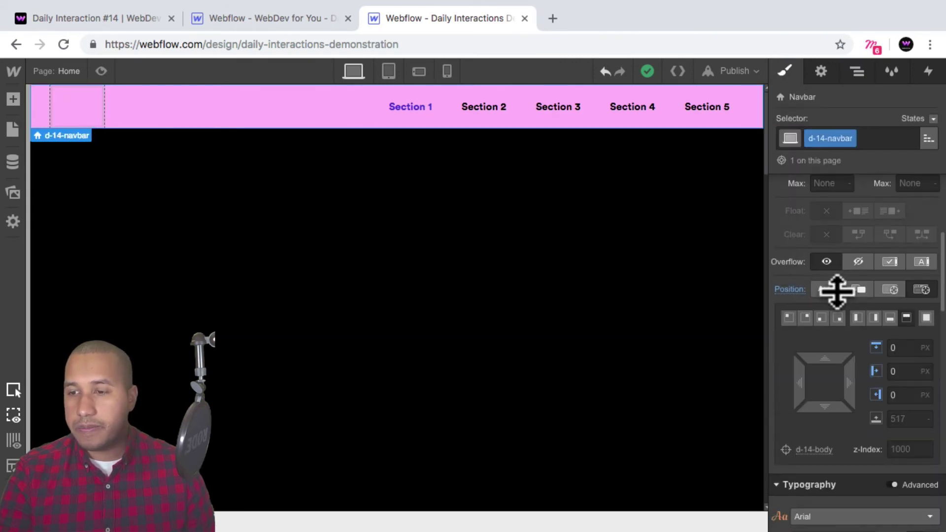
{"action": "scroll", "coordinate": [836, 294], "scroll_direction": "down", "scroll_amount": 5}
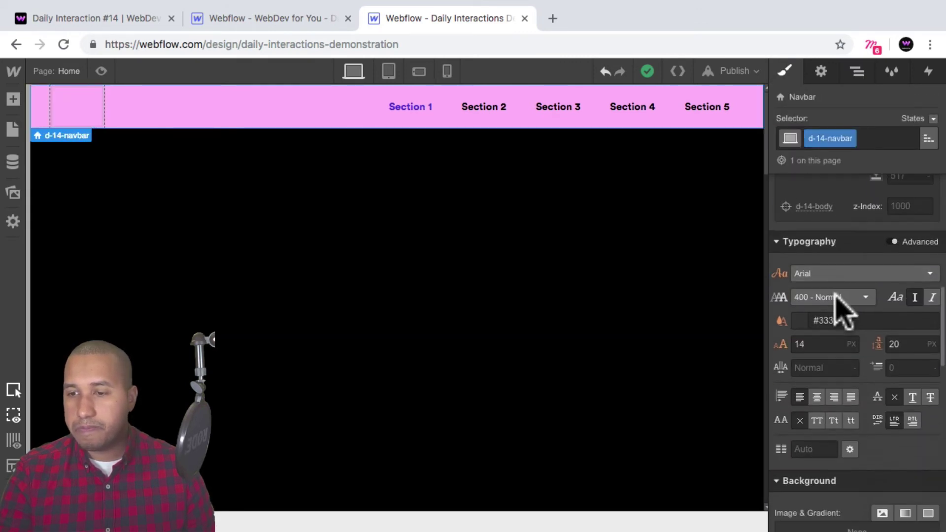
{"action": "left_click", "coordinate": [799, 459]}
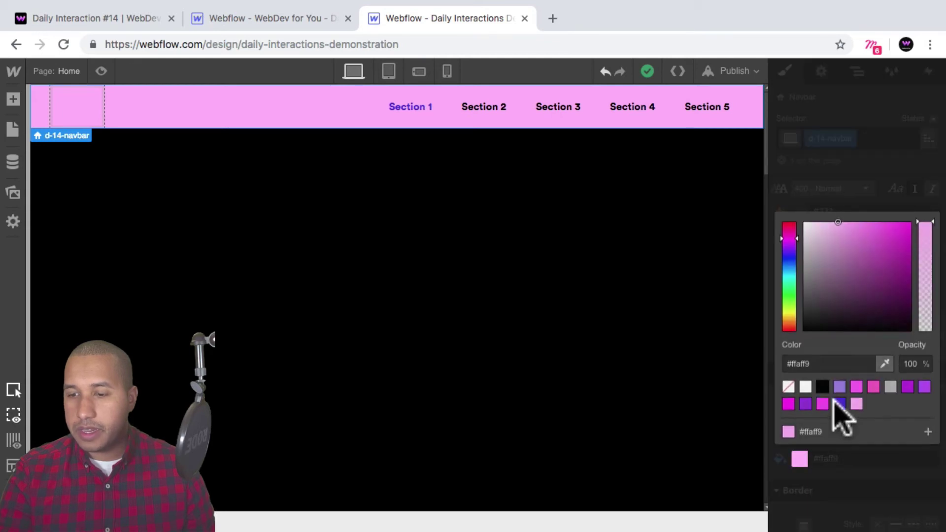
{"action": "left_click", "coordinate": [810, 388]}
{"action": "scroll", "coordinate": [828, 202], "scroll_direction": "up", "scroll_amount": 3}
{"action": "scroll", "coordinate": [838, 207], "scroll_direction": "up", "scroll_amount": 4}
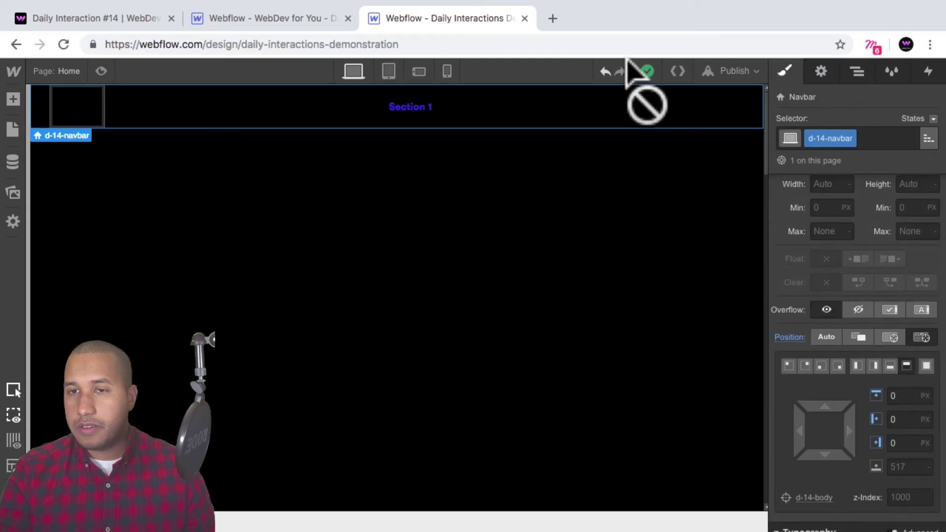
Step: Set the text colour of the d-14-nav-link class to the white swatch, using the Section 3 link
{"action": "left_click", "coordinate": [553, 113]}
{"action": "scroll", "coordinate": [846, 202], "scroll_direction": "up", "scroll_amount": 2}
{"action": "scroll", "coordinate": [858, 207], "scroll_direction": "down", "scroll_amount": 6}
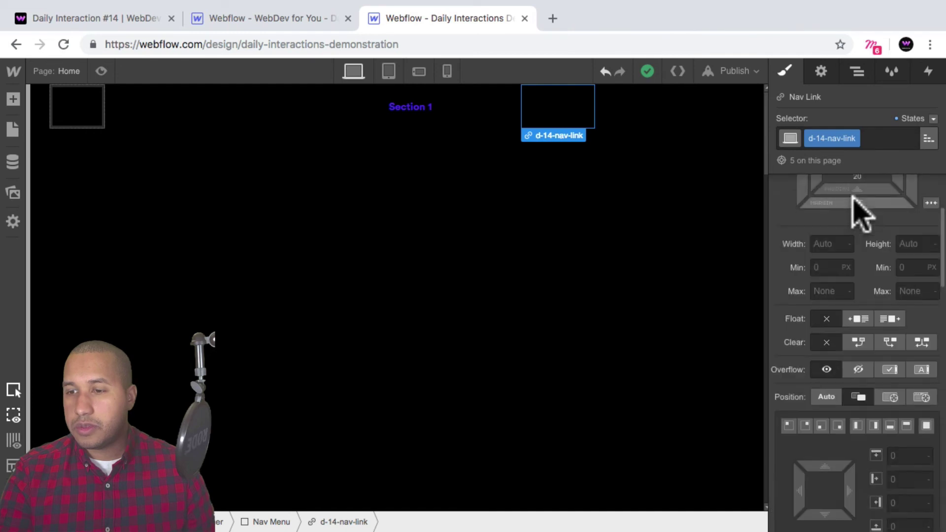
{"action": "left_click", "coordinate": [803, 234]}
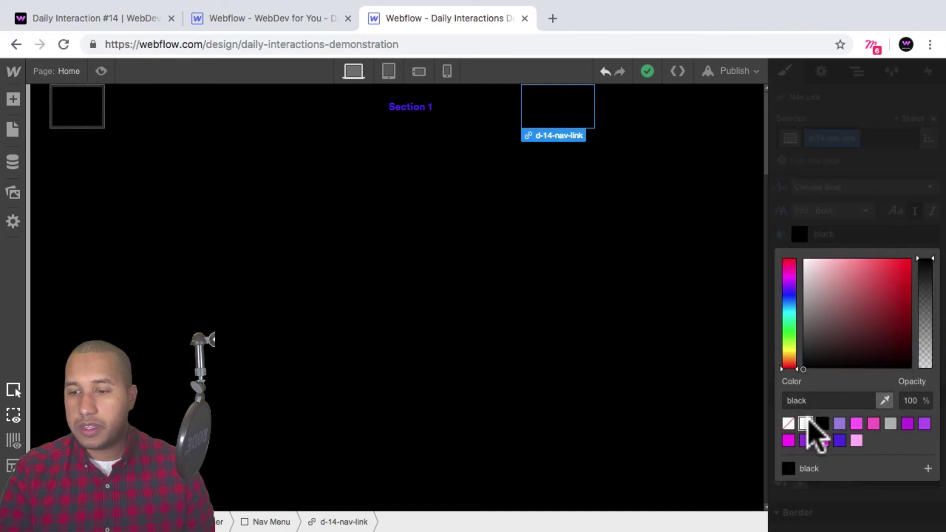
{"action": "left_click", "coordinate": [806, 423]}
{"action": "left_click", "coordinate": [117, 64]}
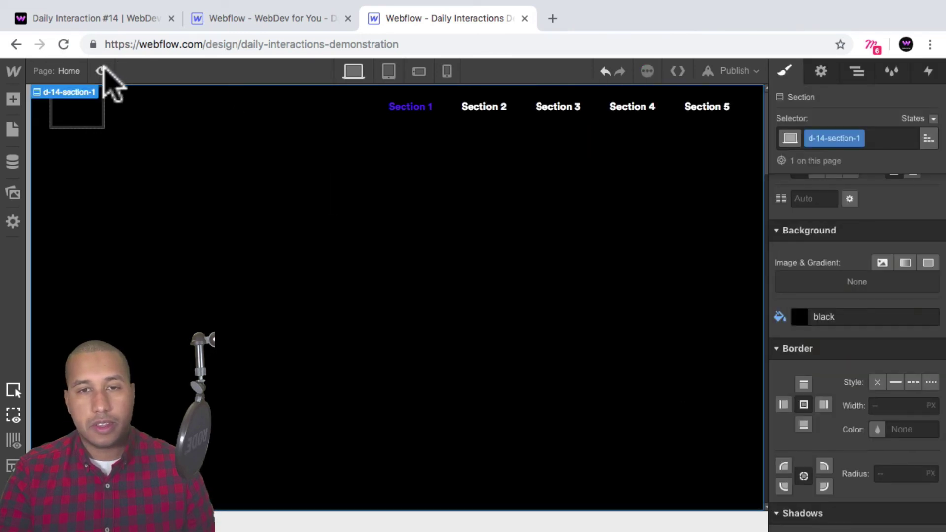
Step: Preview the page with the black navbar, follow the links to Sections 2, 3, 4, 5 and 1, and leave the preview
{"action": "left_click", "coordinate": [101, 71]}
{"action": "left_click", "coordinate": [582, 115]}
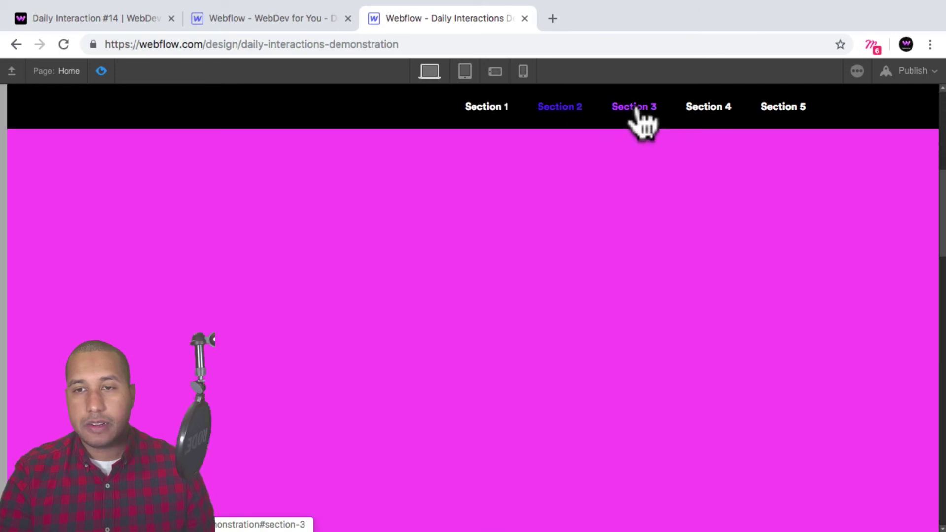
{"action": "left_click", "coordinate": [637, 111]}
{"action": "left_click", "coordinate": [704, 113]}
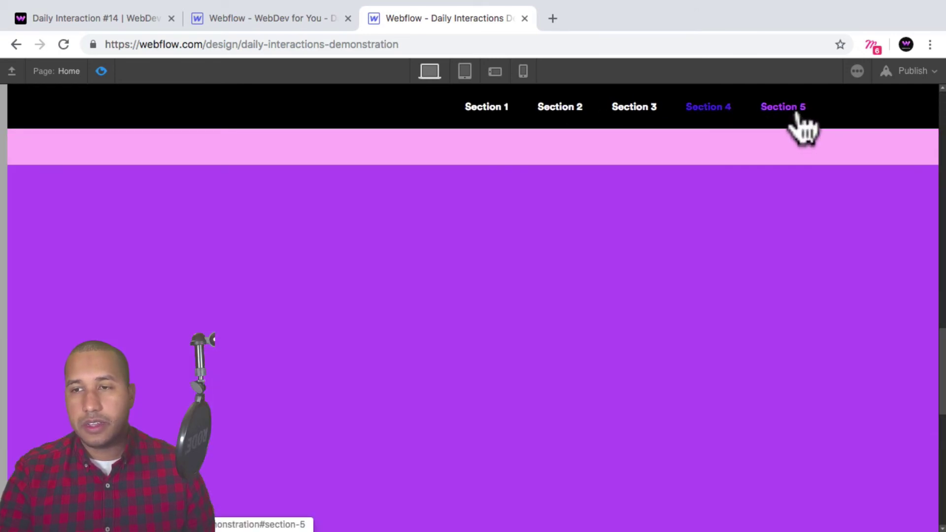
{"action": "left_click", "coordinate": [797, 113]}
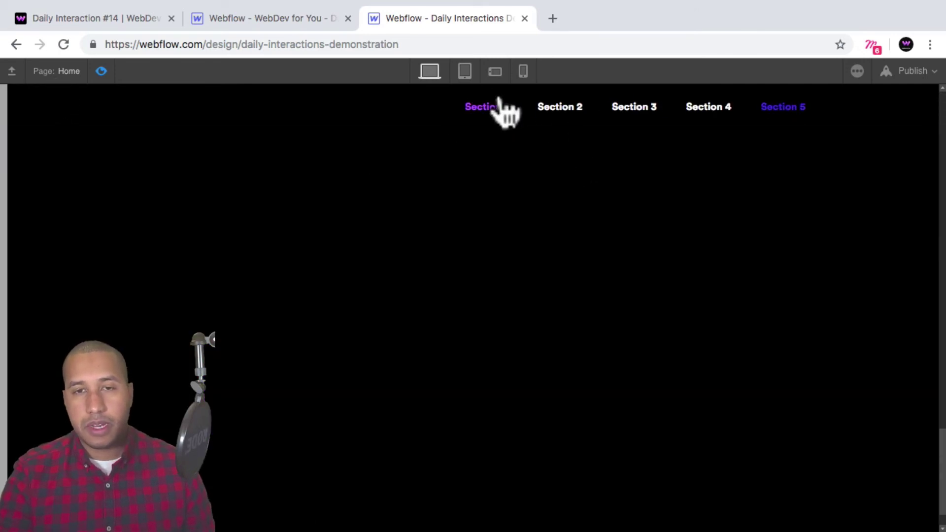
{"action": "left_click", "coordinate": [503, 109]}
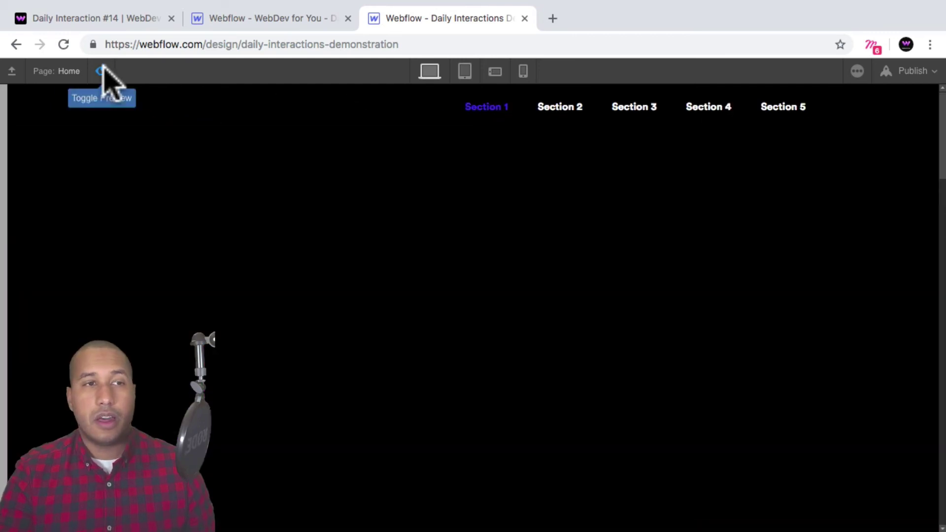
{"action": "left_click", "coordinate": [101, 71]}
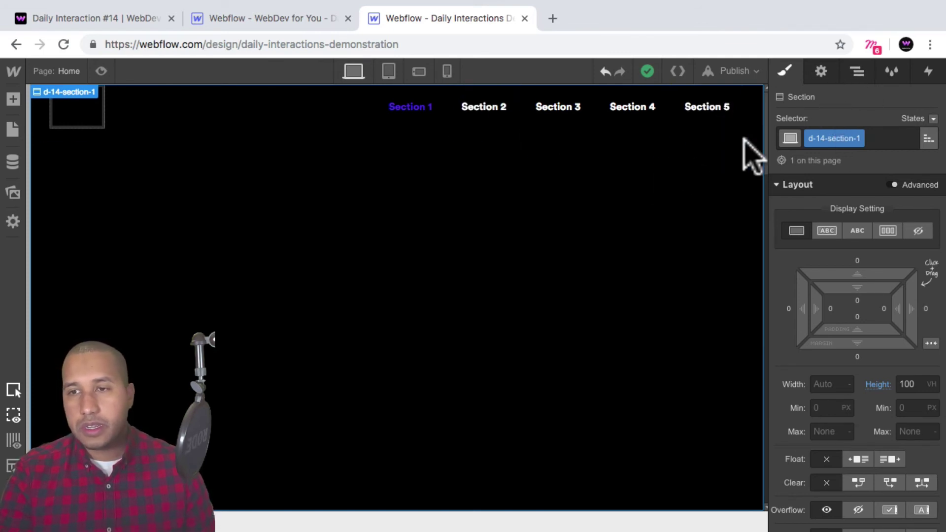
Step: Review the ID of d-14-section-2 and the Section 2 nav link's page-section target, keeping section-2 selected
{"action": "scroll", "coordinate": [719, 187], "scroll_direction": "down", "scroll_amount": 5}
{"action": "left_click", "coordinate": [686, 217]}
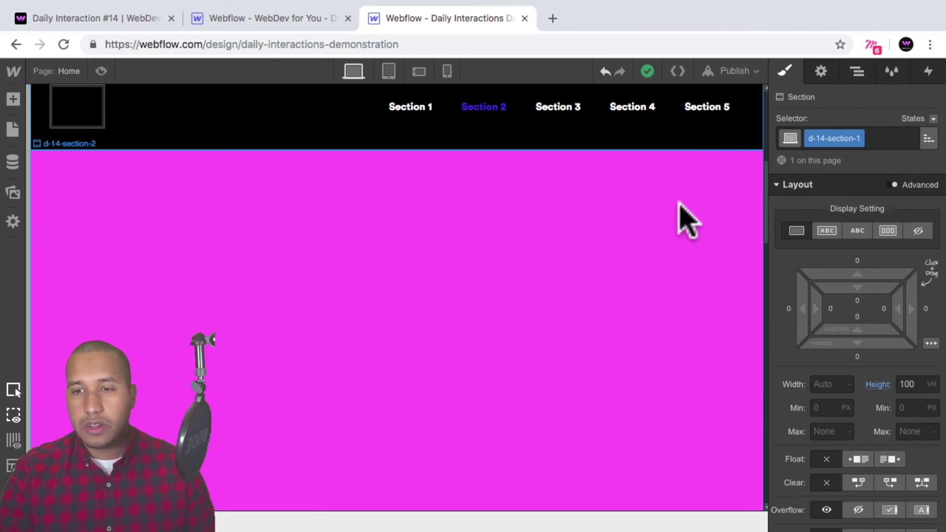
{"action": "left_click", "coordinate": [857, 71]}
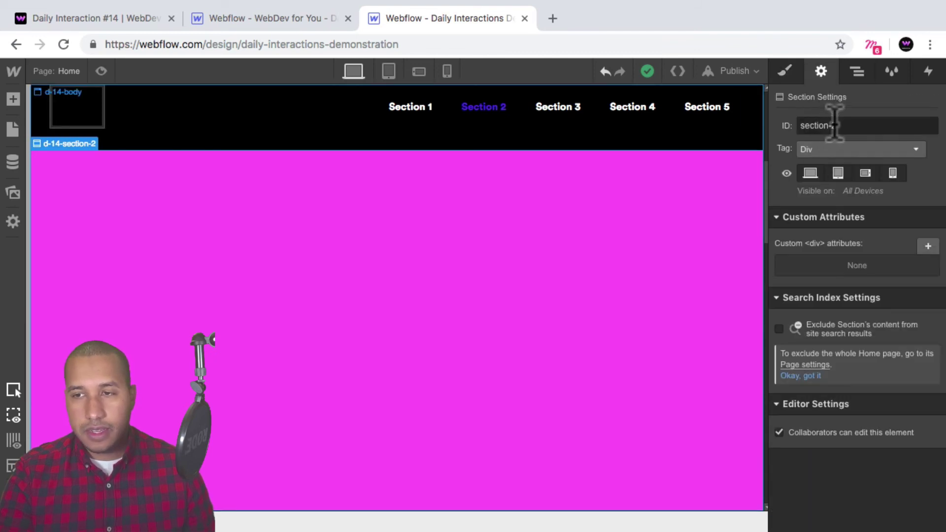
{"action": "left_click", "coordinate": [508, 106]}
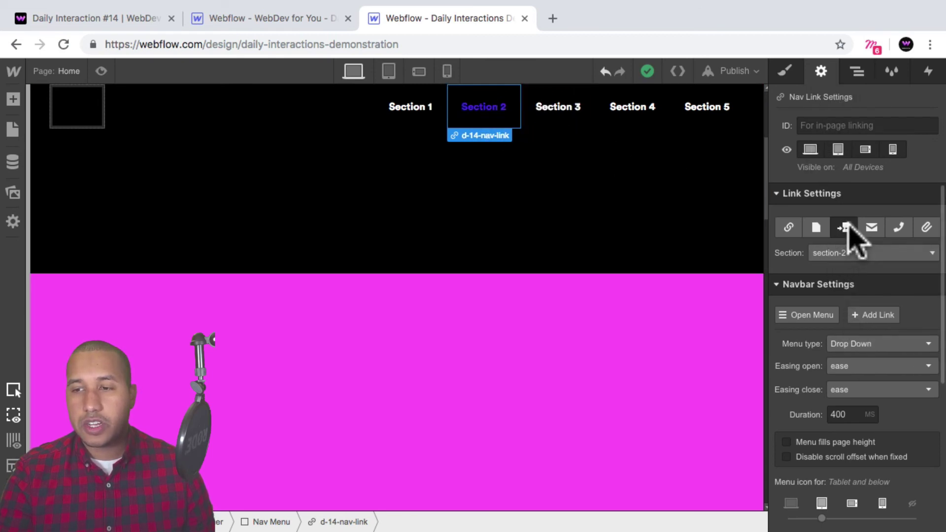
{"action": "left_click", "coordinate": [842, 253]}
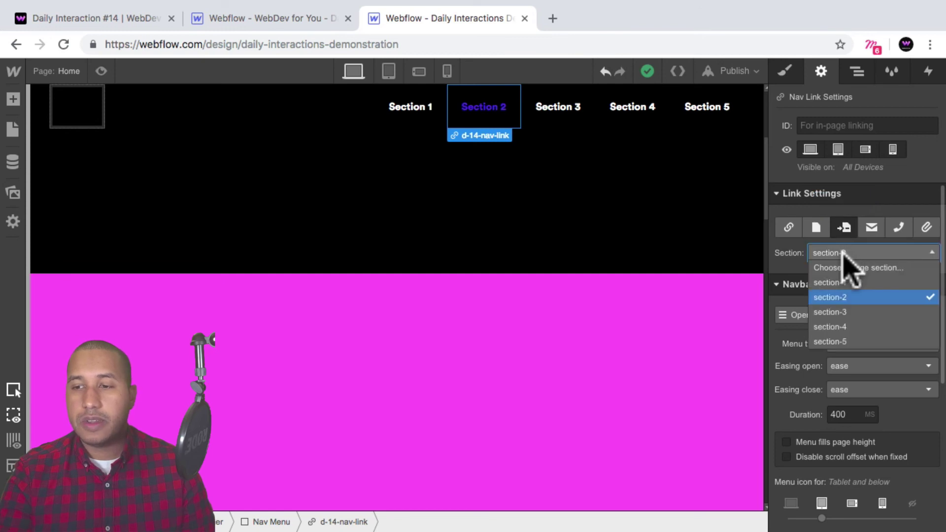
{"action": "left_click", "coordinate": [844, 298]}
{"action": "scroll", "coordinate": [543, 338], "scroll_direction": "up", "scroll_amount": 5}
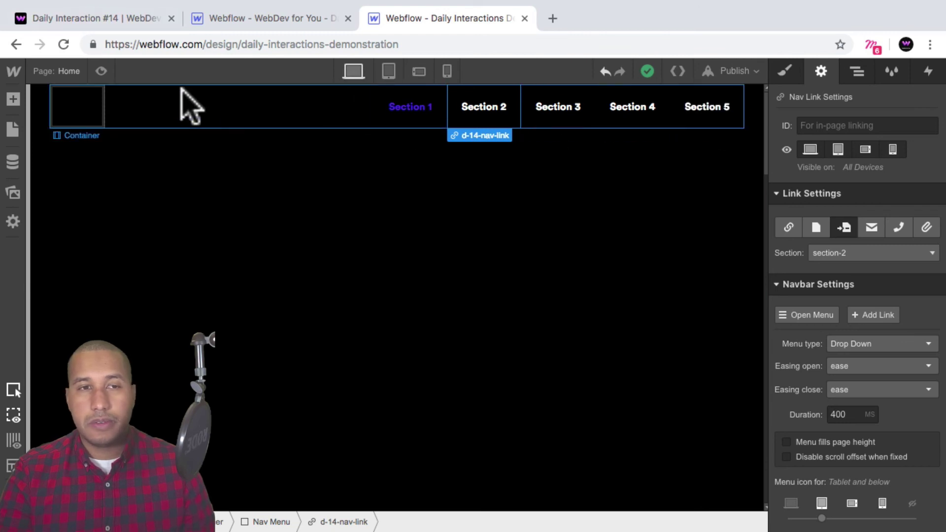
{"action": "scroll", "coordinate": [414, 203], "scroll_direction": "down", "scroll_amount": 5}
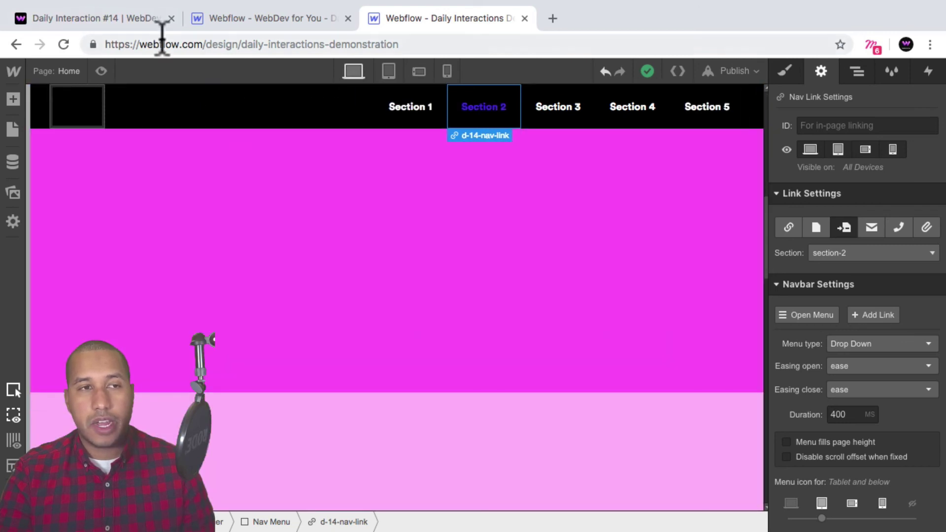
Step: Switch to the published Demo 14 page and try its section links, jumping between Sections 1 to 5
{"action": "left_click", "coordinate": [142, 19]}
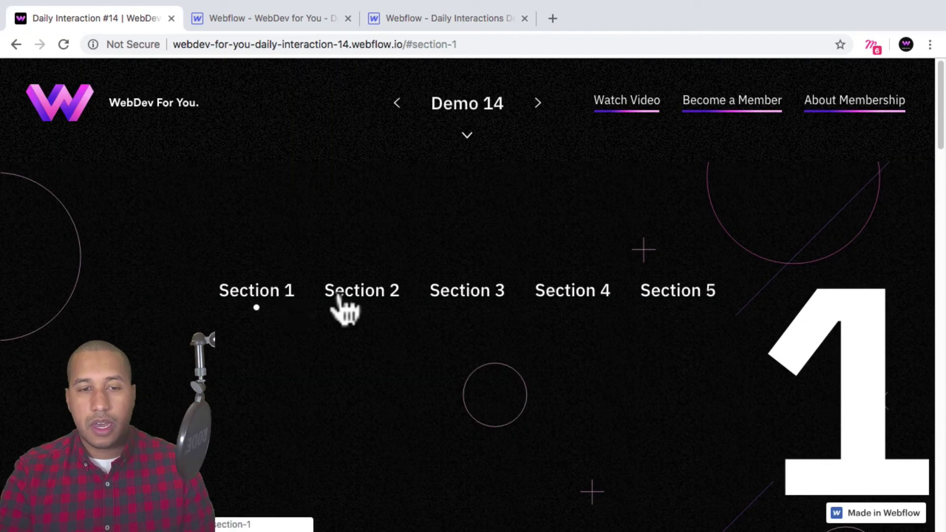
{"action": "left_click", "coordinate": [376, 299]}
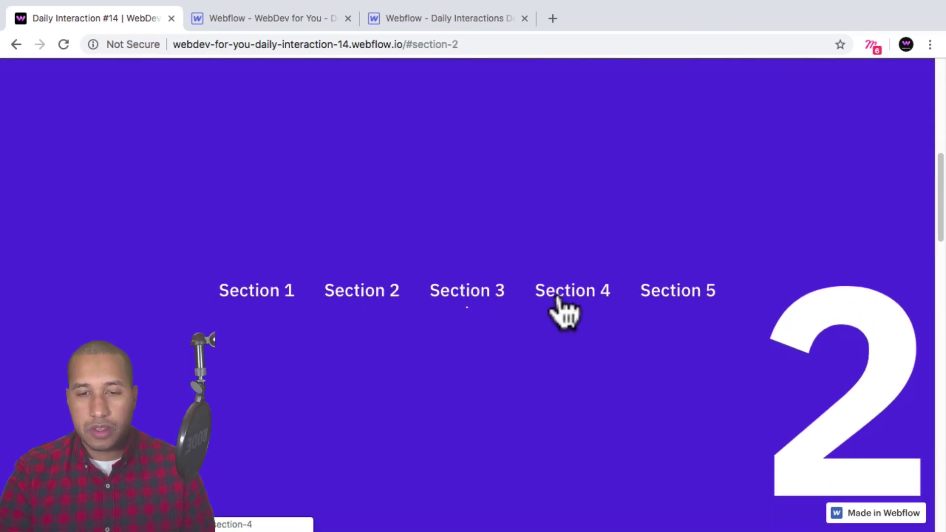
{"action": "left_click", "coordinate": [559, 297]}
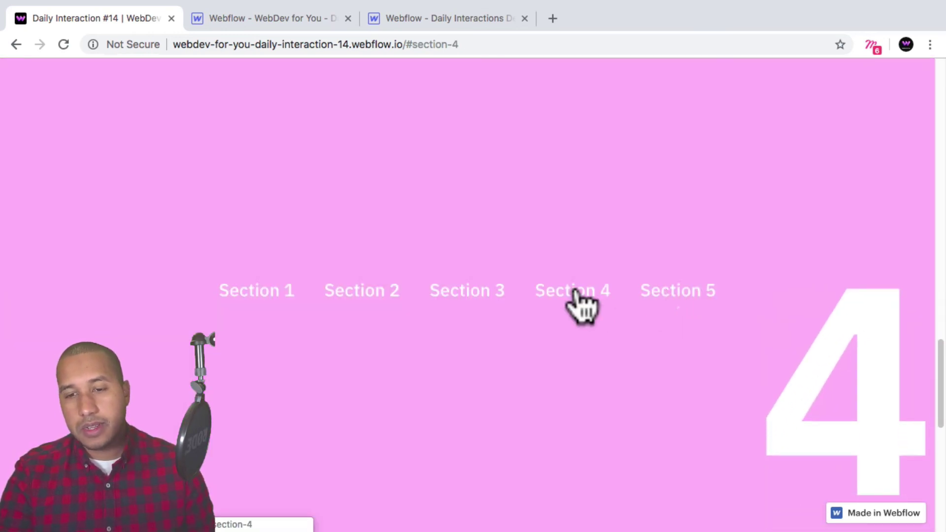
{"action": "left_click", "coordinate": [474, 300]}
{"action": "left_click", "coordinate": [367, 296]}
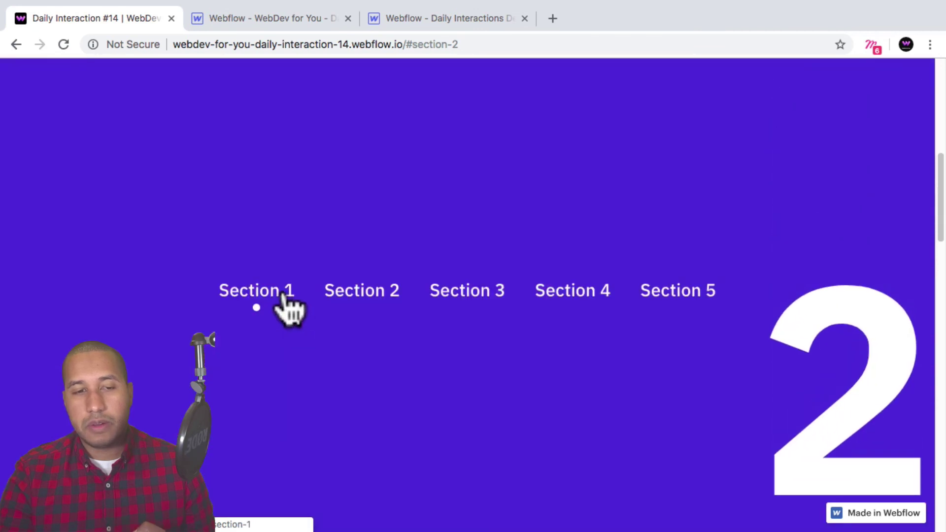
{"action": "left_click", "coordinate": [283, 296]}
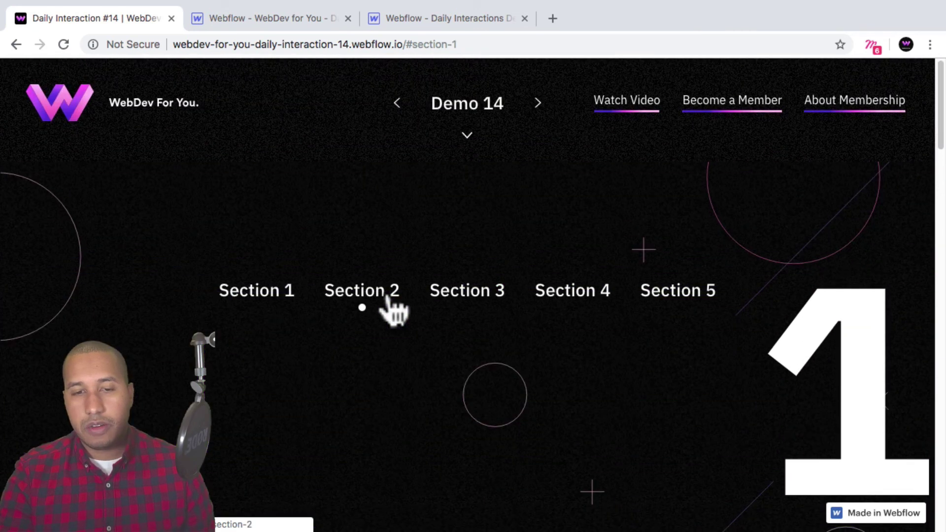
{"action": "left_click", "coordinate": [389, 308]}
{"action": "left_click", "coordinate": [676, 301]}
{"action": "left_click", "coordinate": [268, 301]}
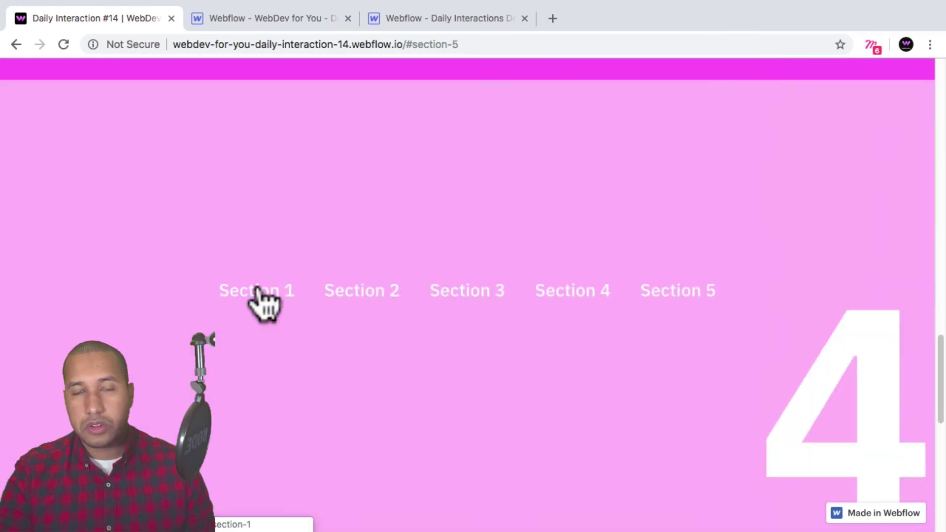